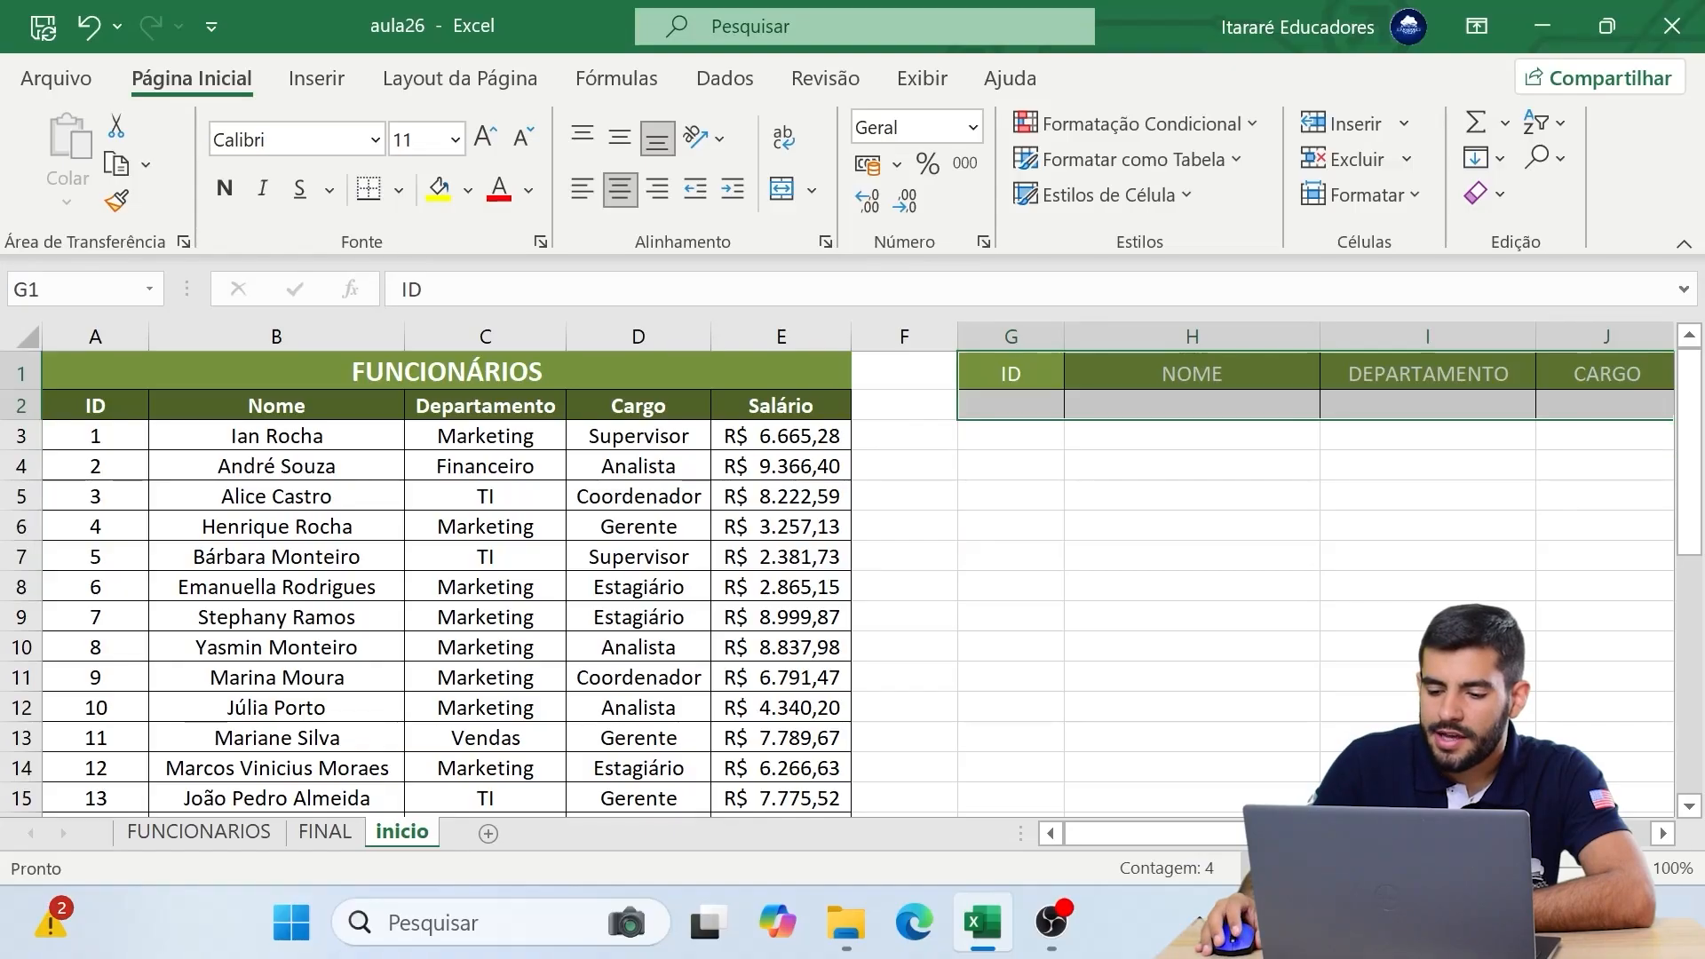
- Examine the ID column of the FUNCIONÁRIOS table and the empty lookup row under the ID and NOME headers
mouse_move(1287, 833)
mouse_down()
mouse_move(1364, 833)
mouse_move(1288, 833)
mouse_up()
click(1067, 441)
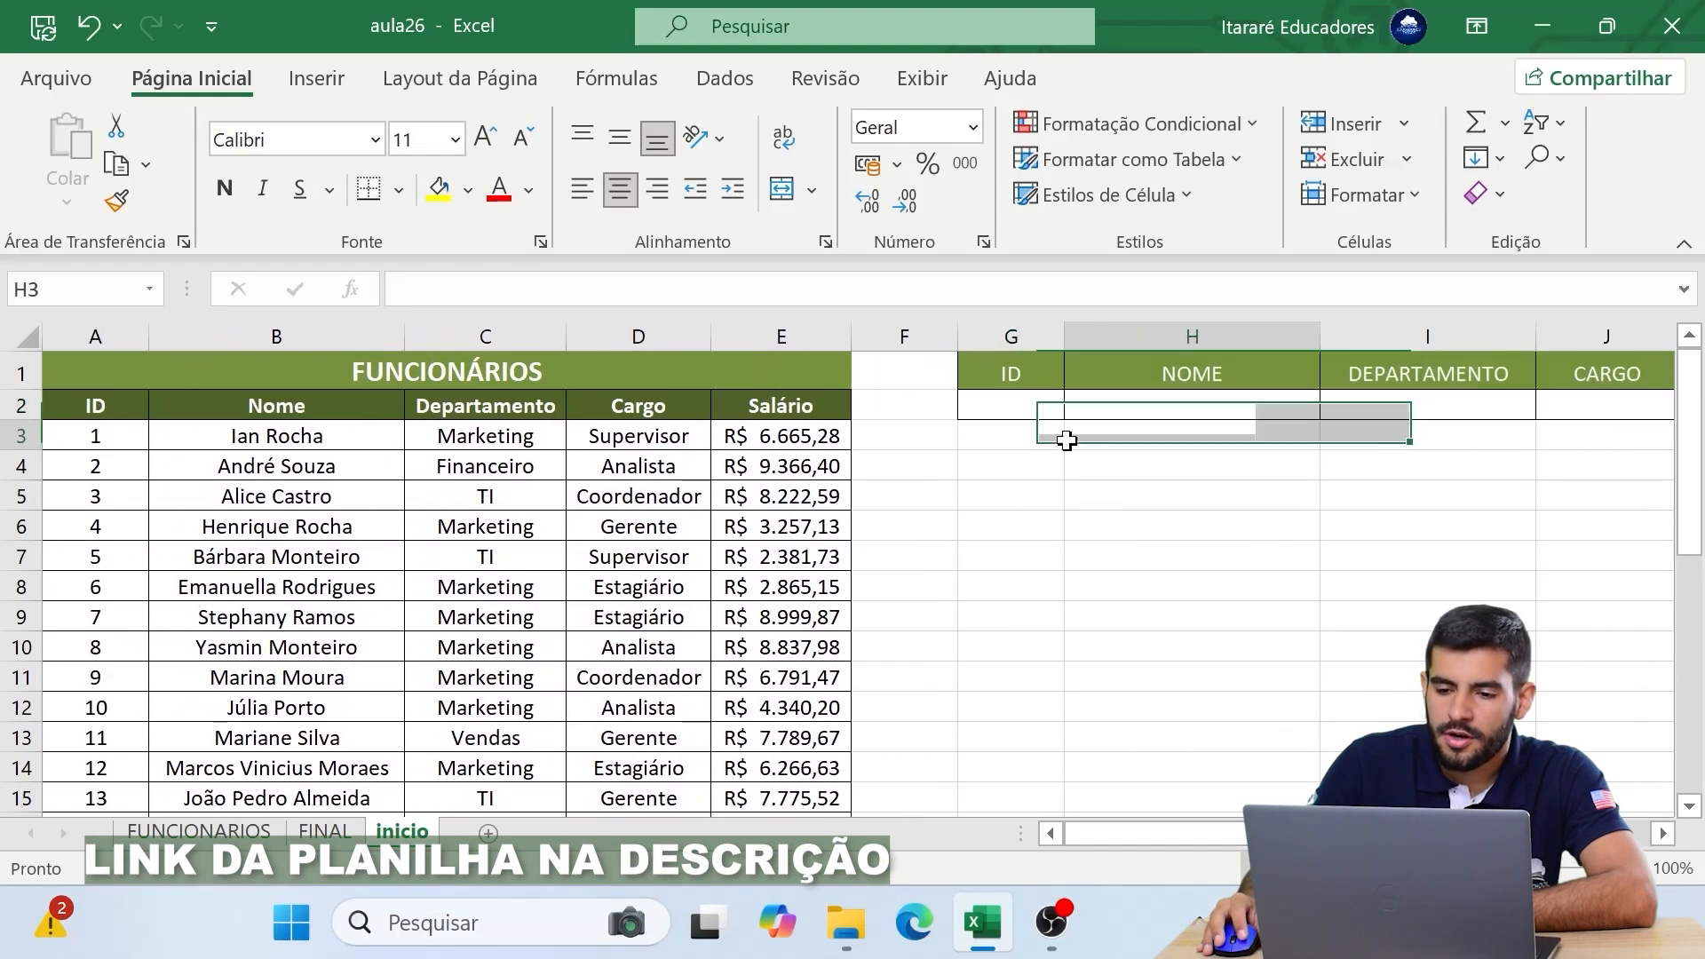
click(1013, 407)
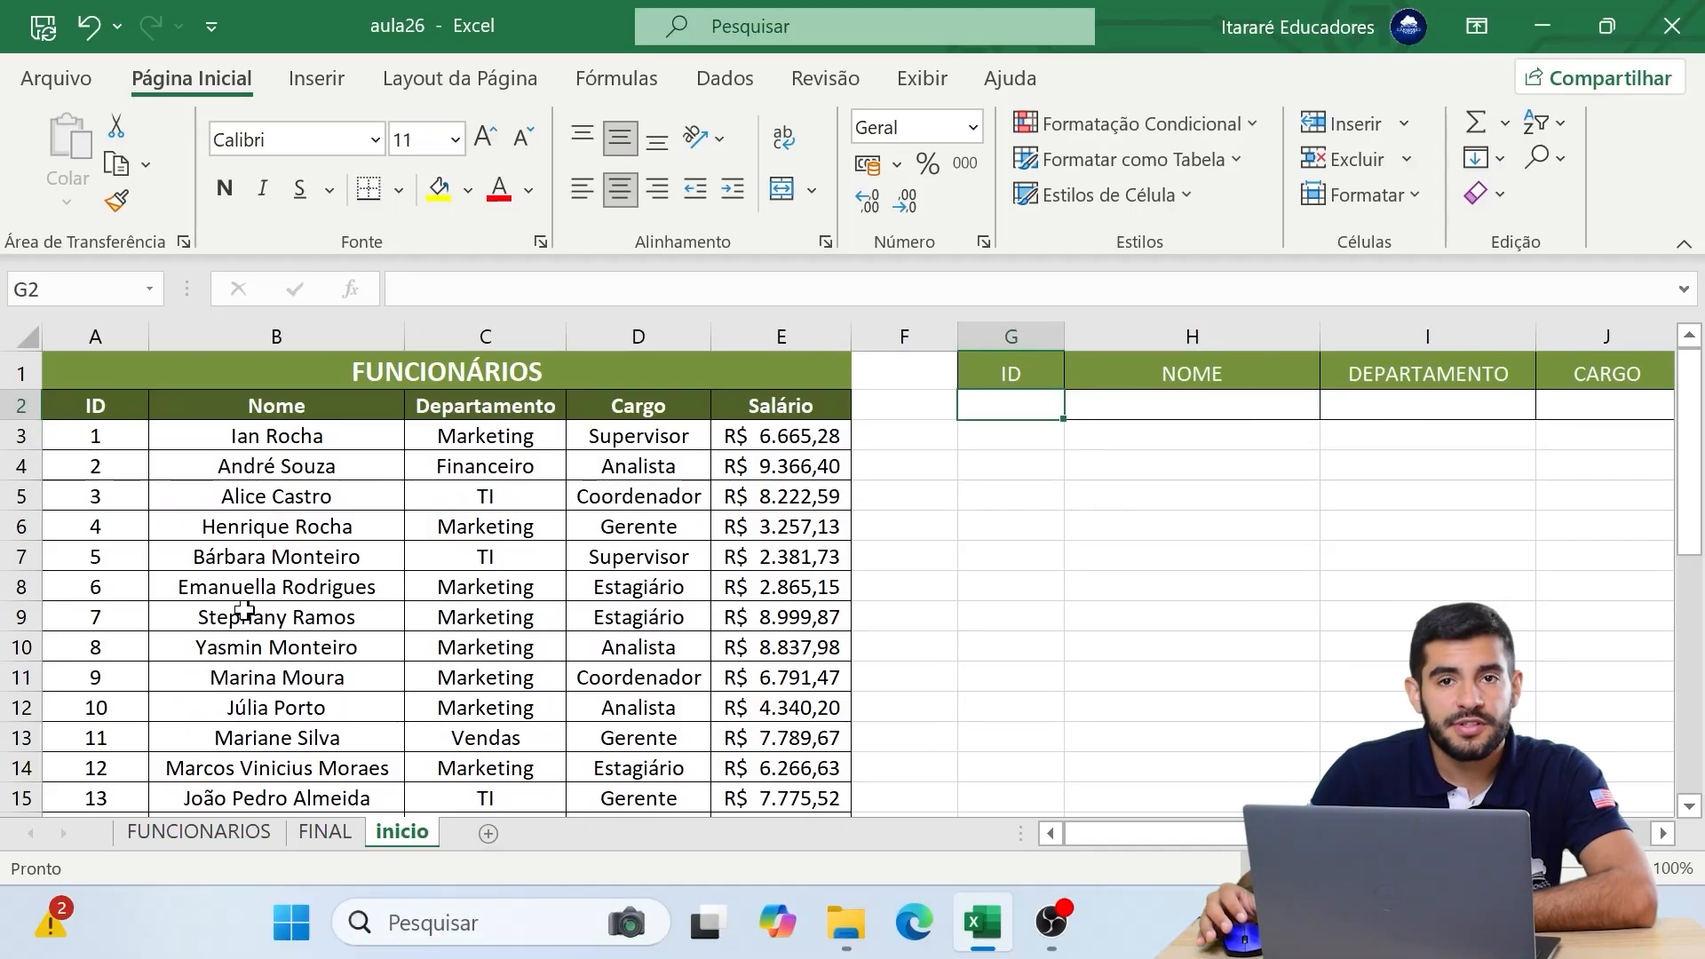
drag(83, 435, 133, 662)
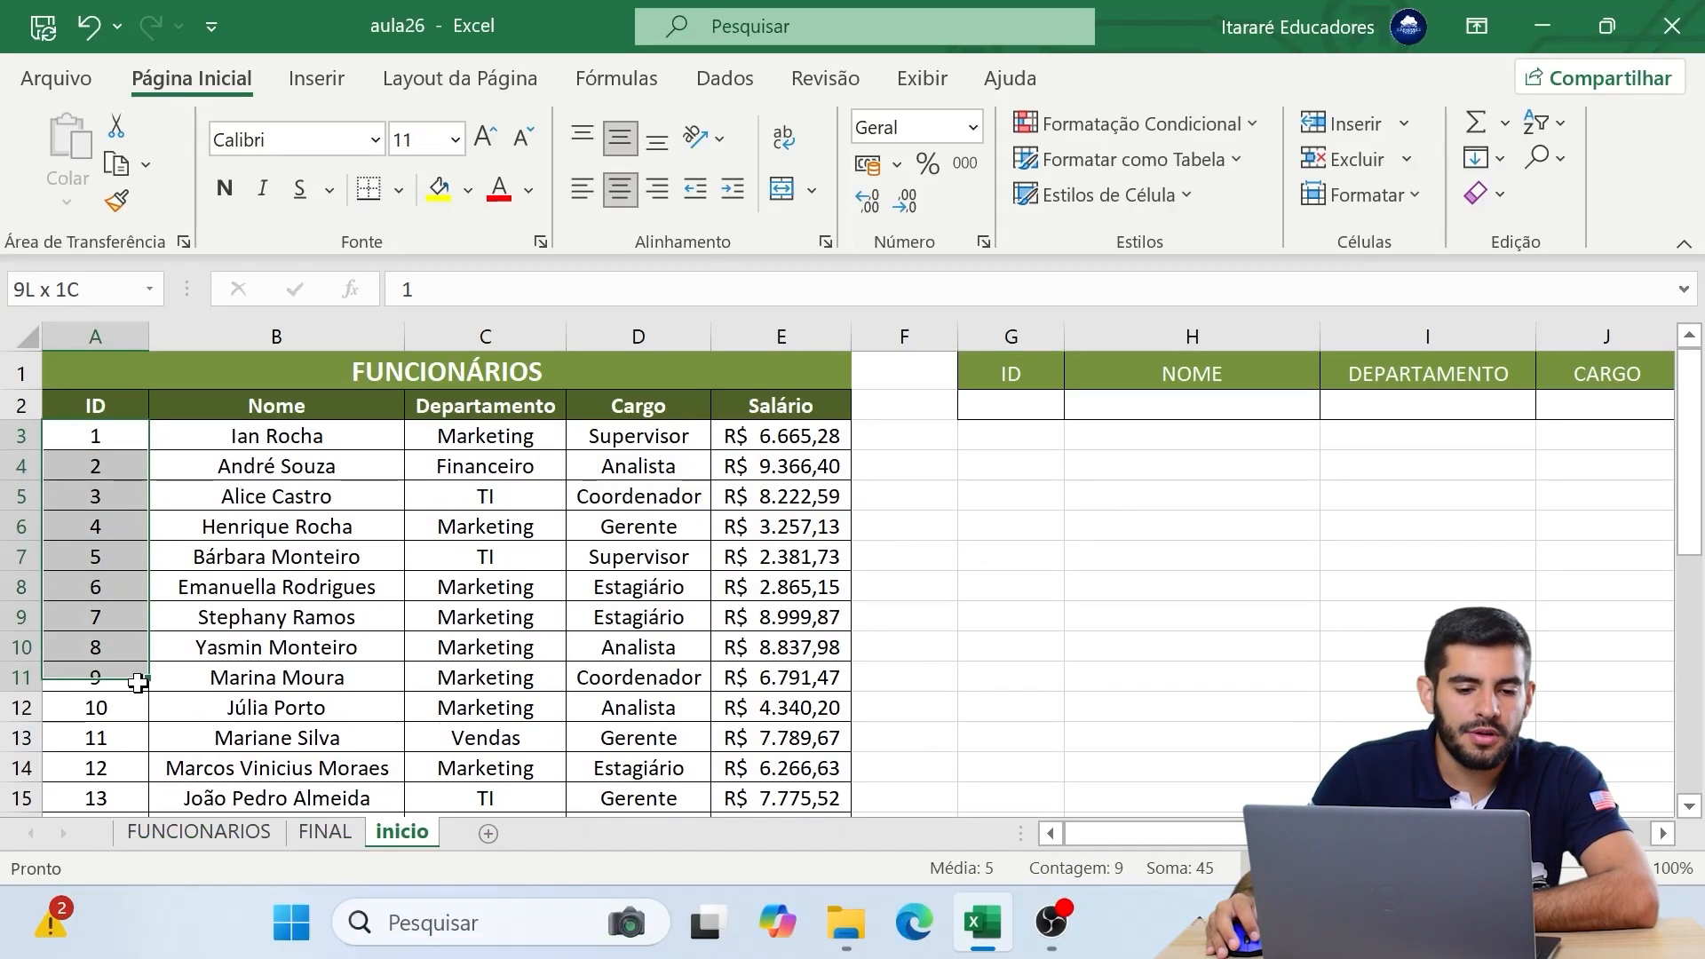
click(113, 641)
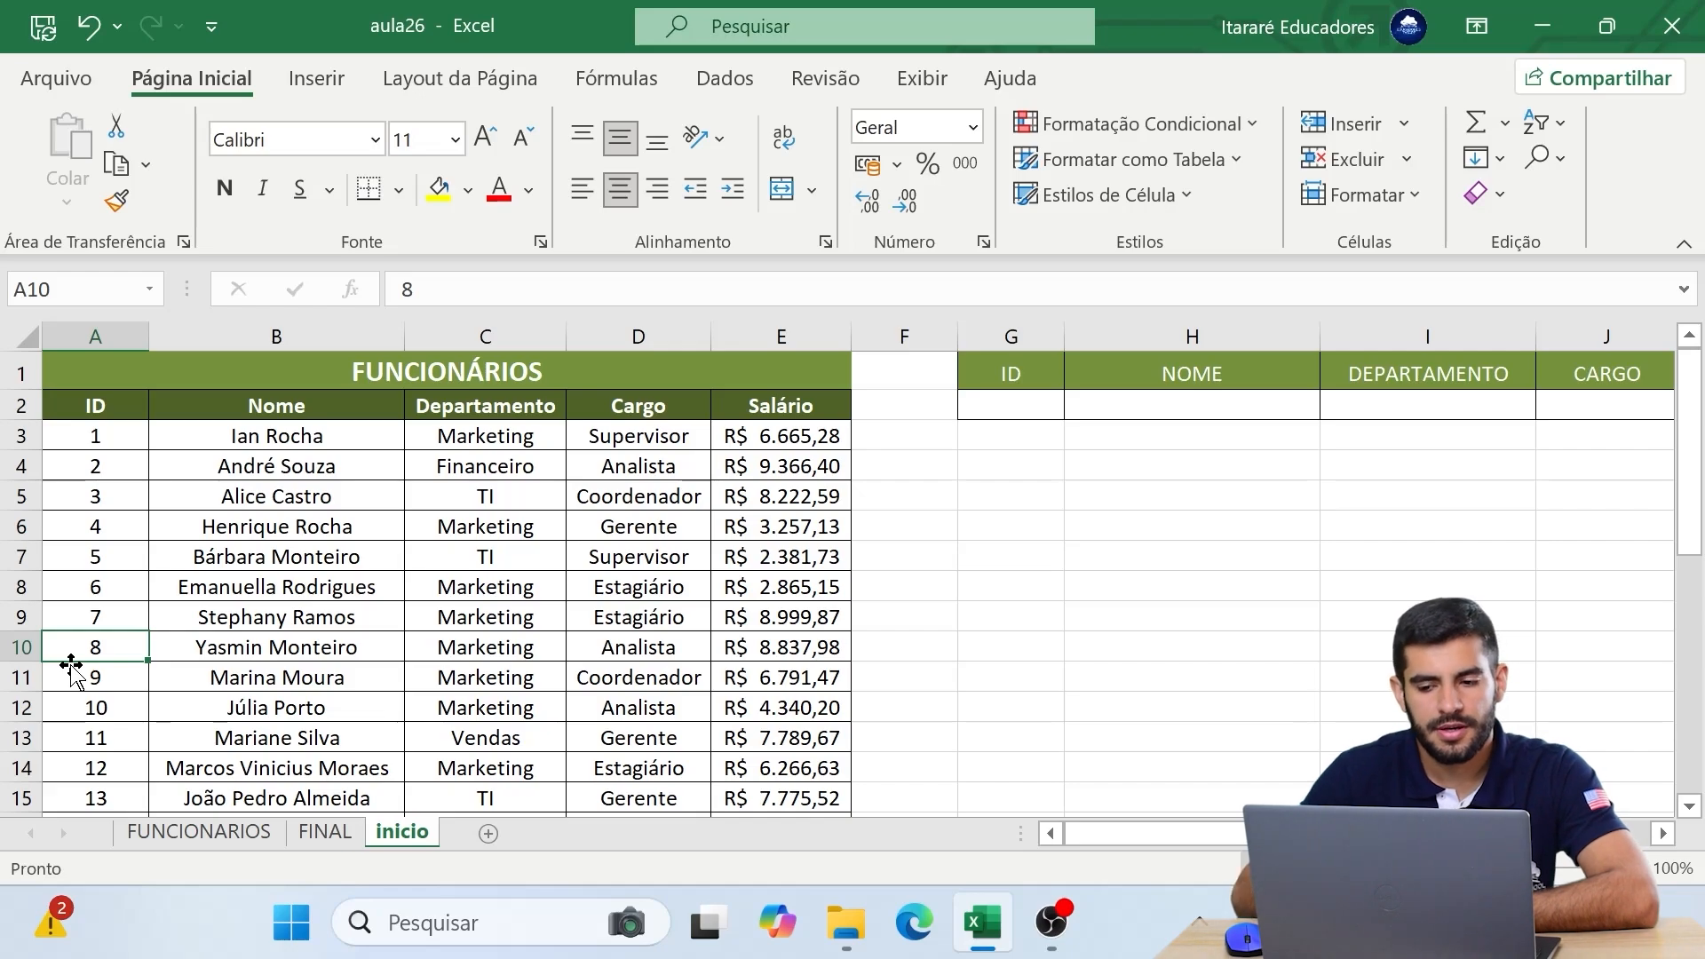
drag(97, 435, 143, 764)
click(49, 624)
click(75, 450)
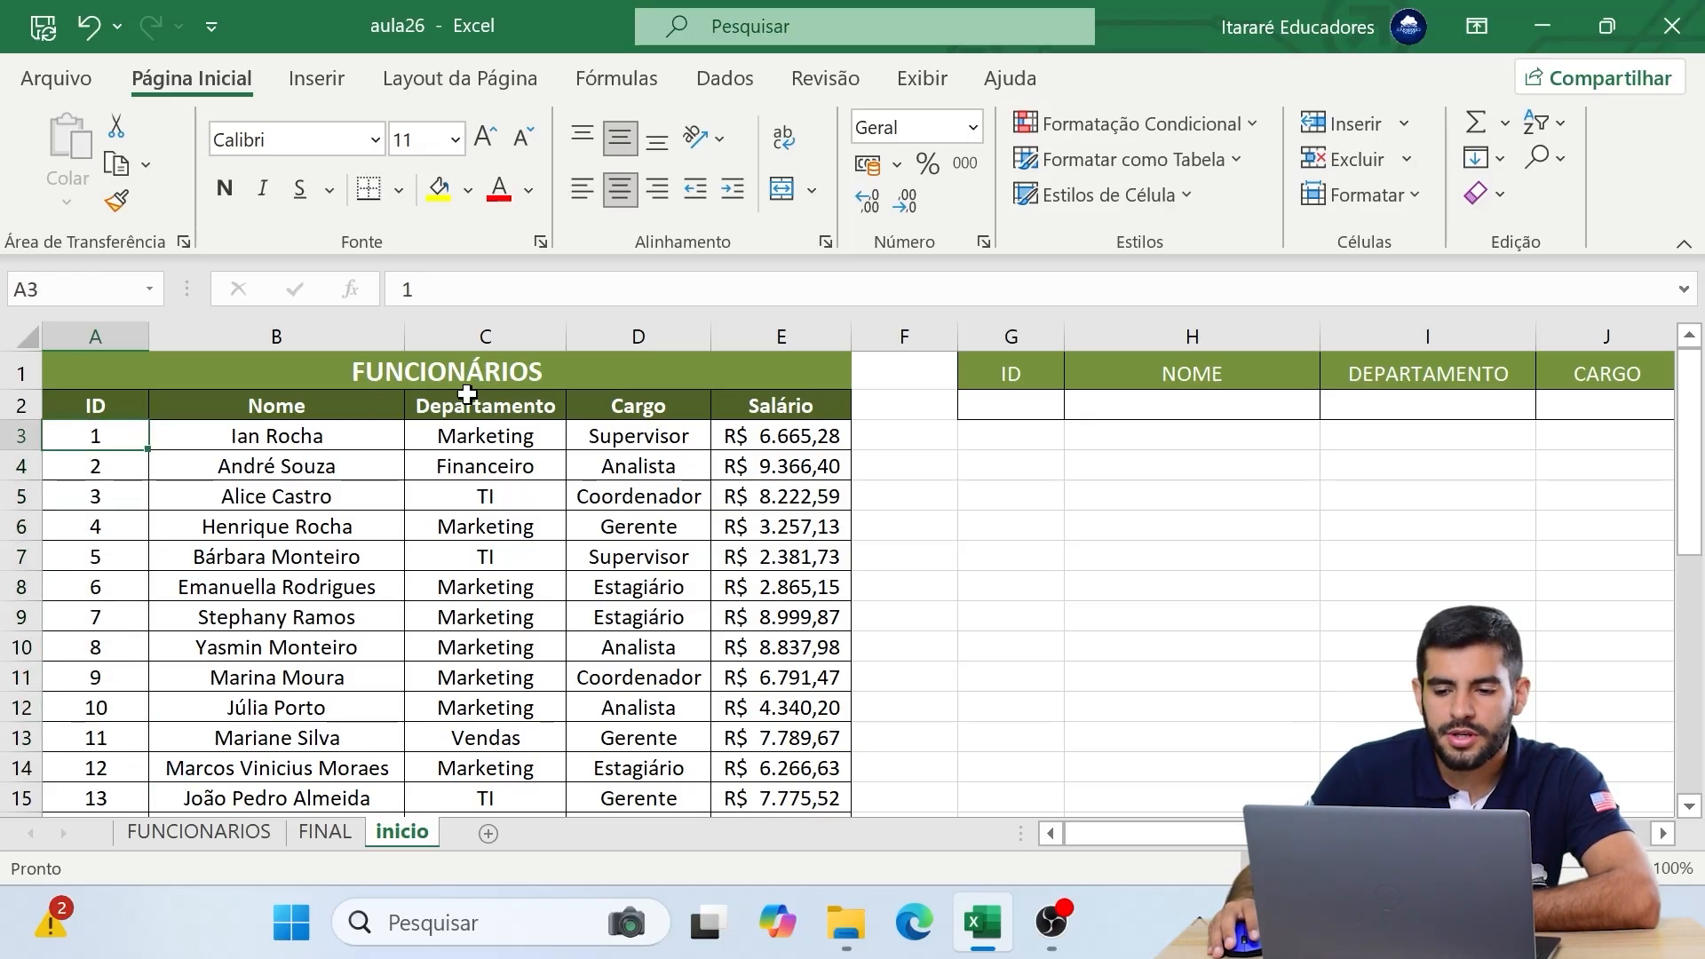
- Enter 10 as the lookup ID in cell G2
click(1034, 400)
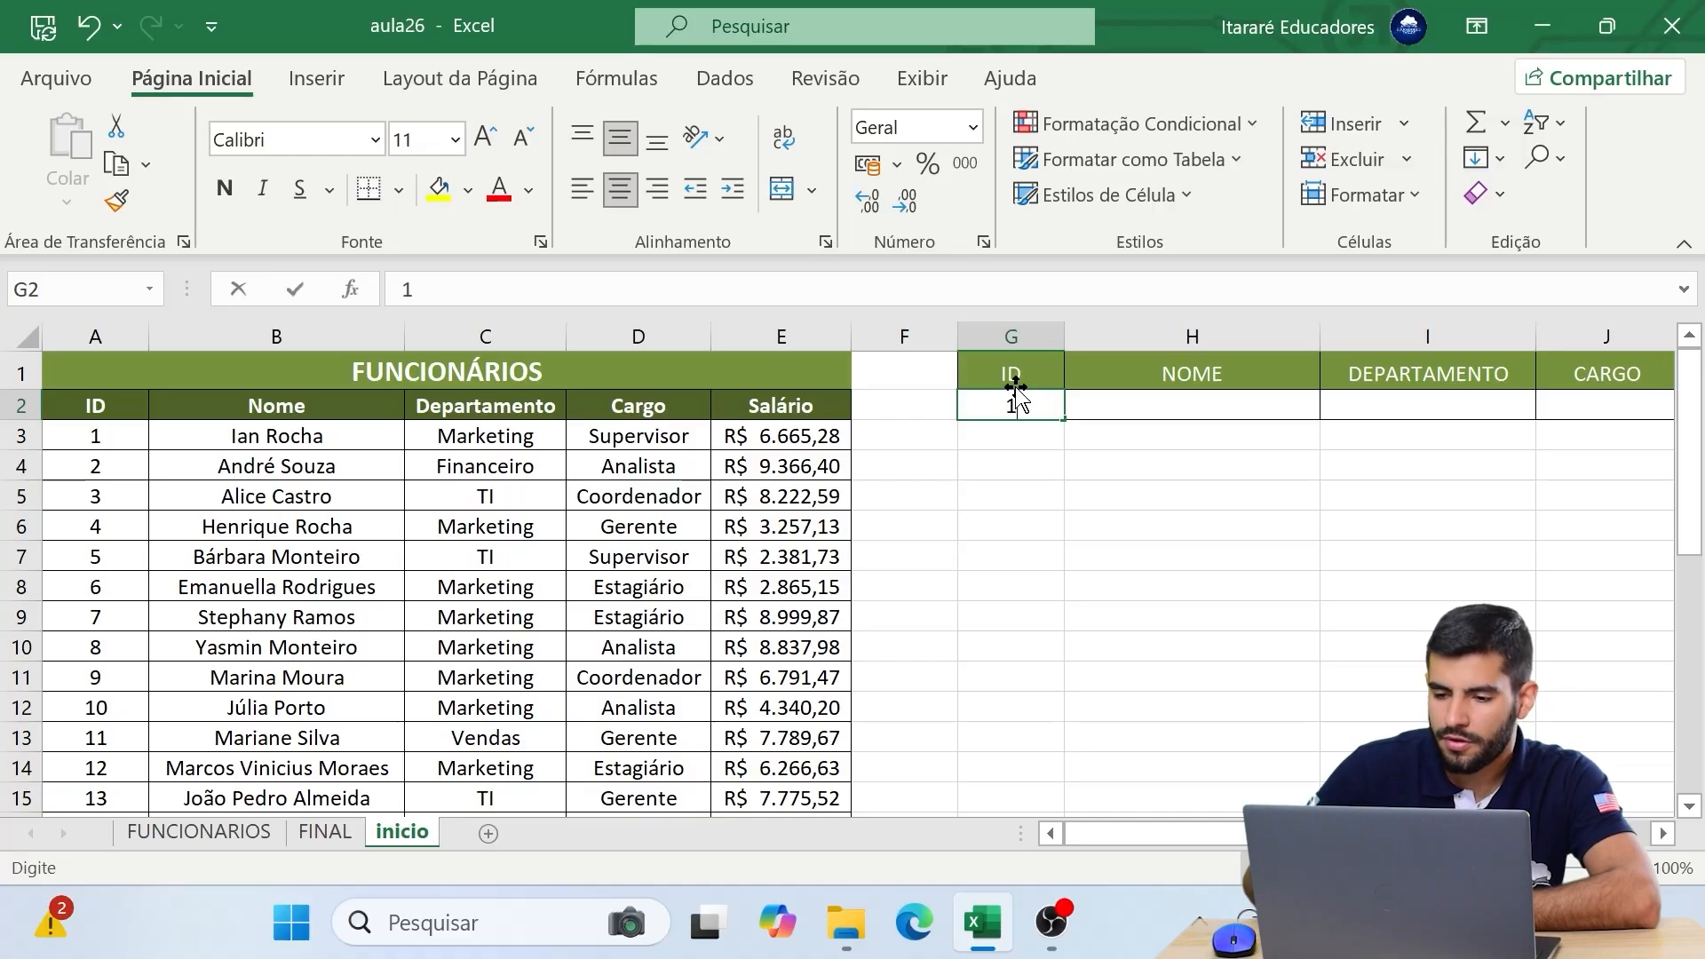
text(10)
key(Return)
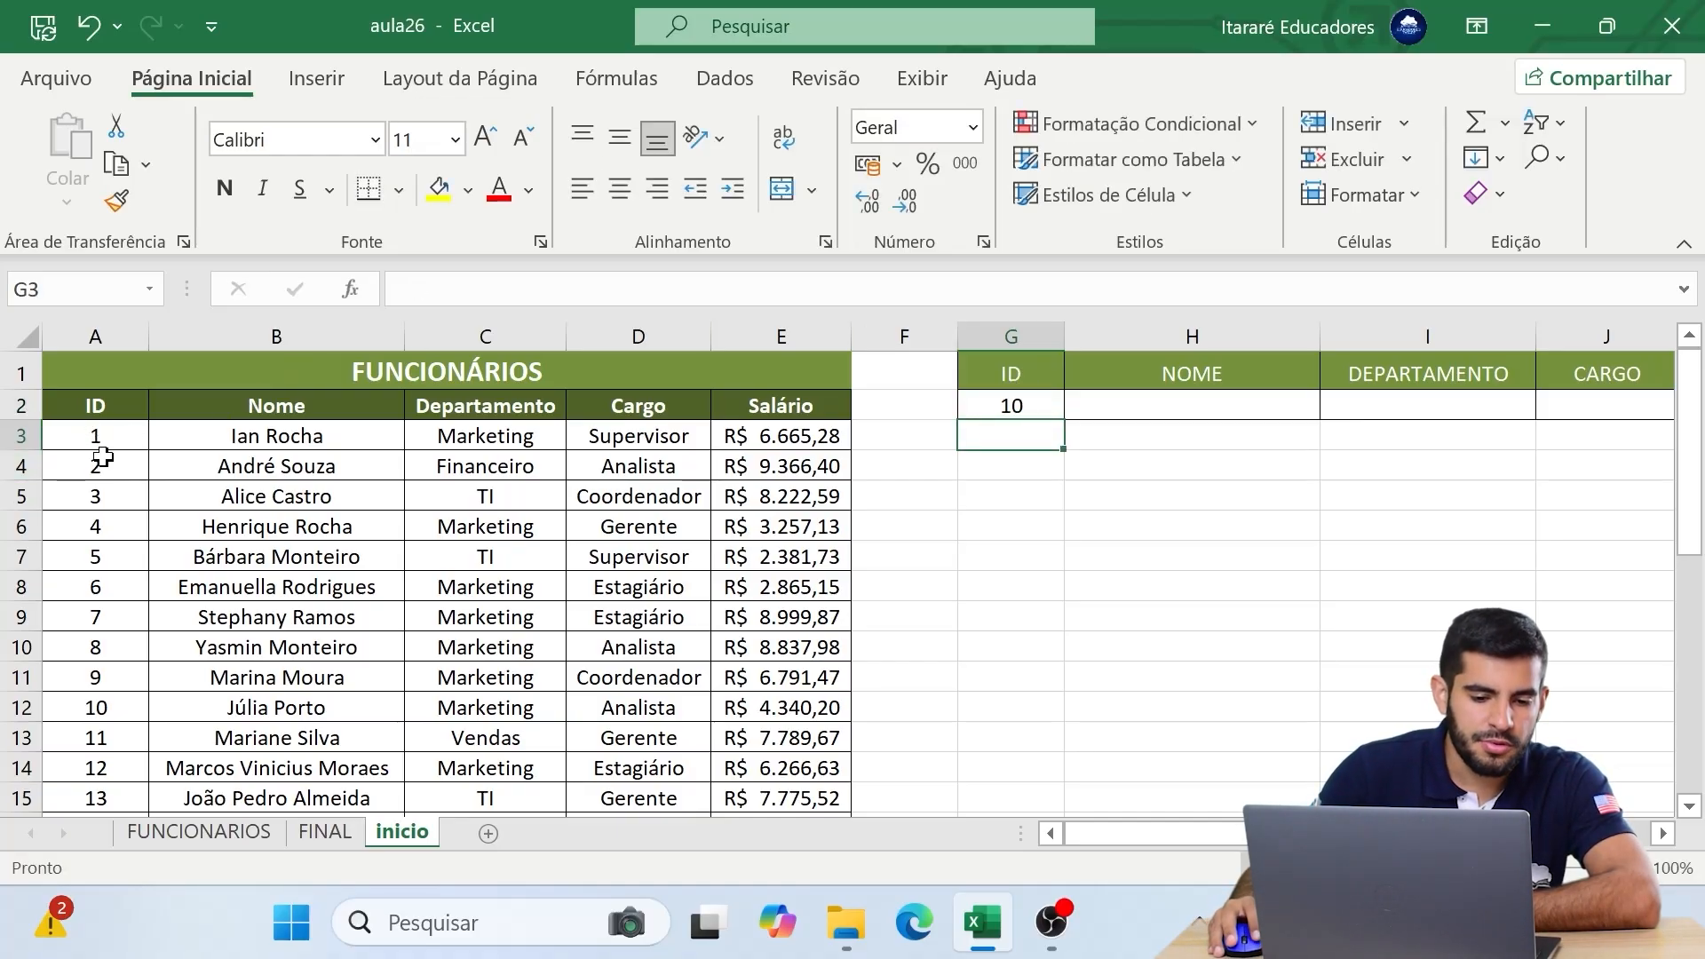
- Examine the name, department and job title in the table row for ID 10, along with the matching lookup headers
click(93, 703)
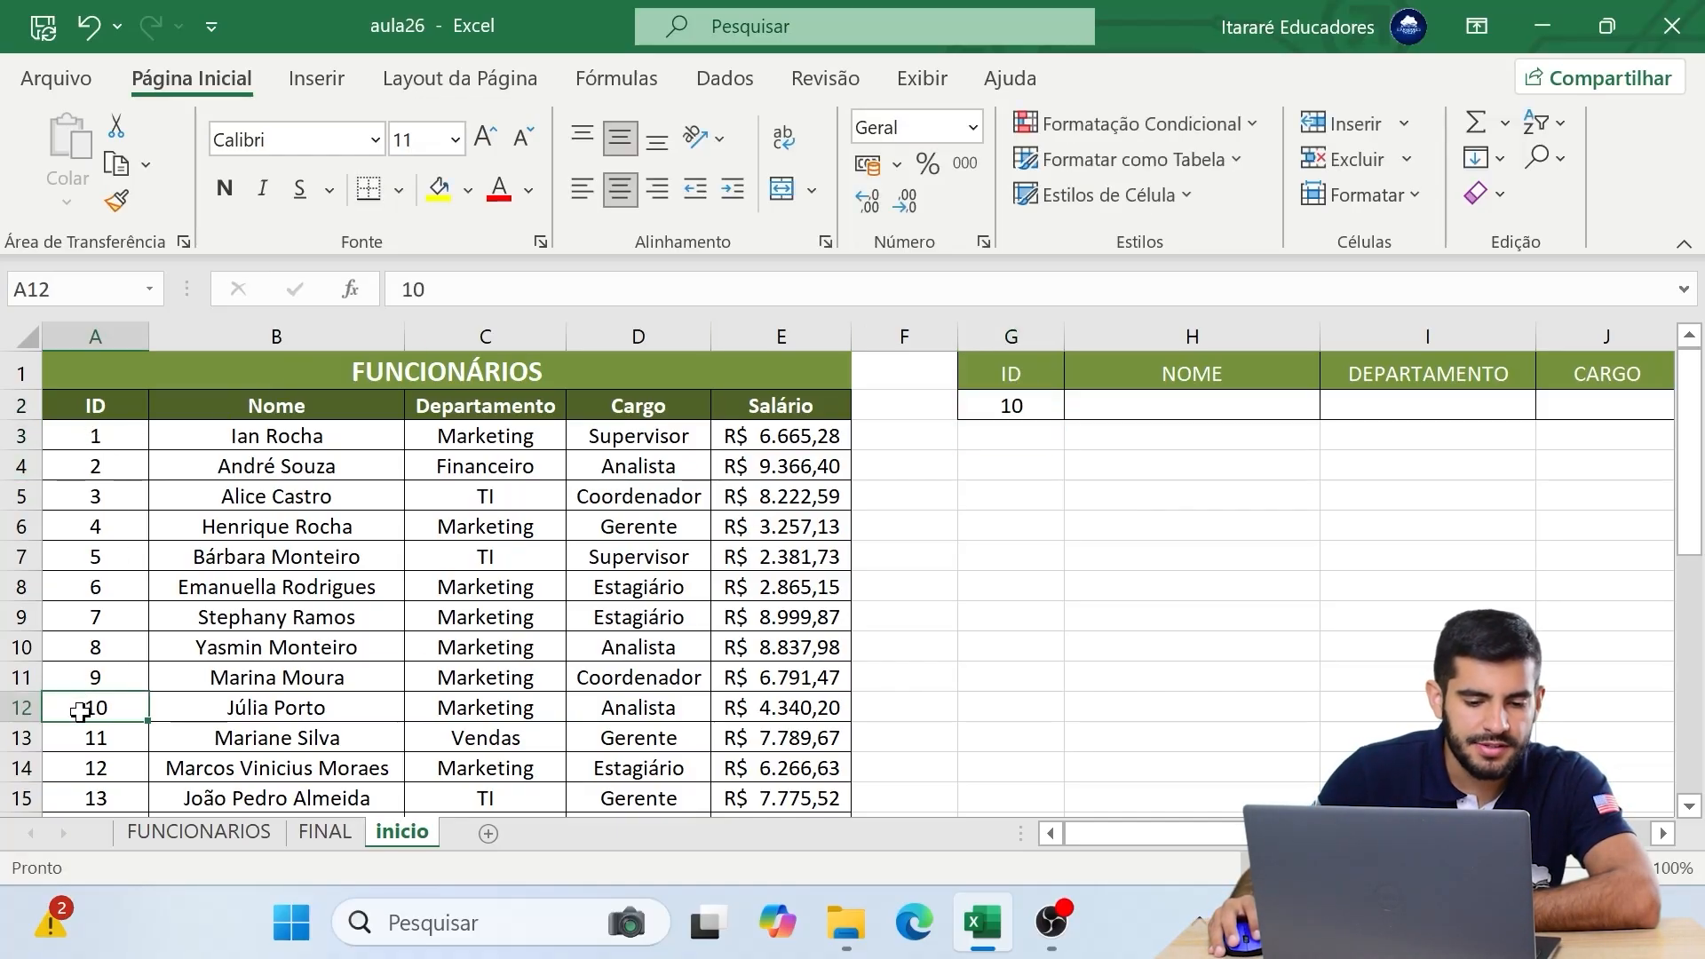
click(191, 719)
click(470, 710)
key(Right)
key(Right)
click(180, 703)
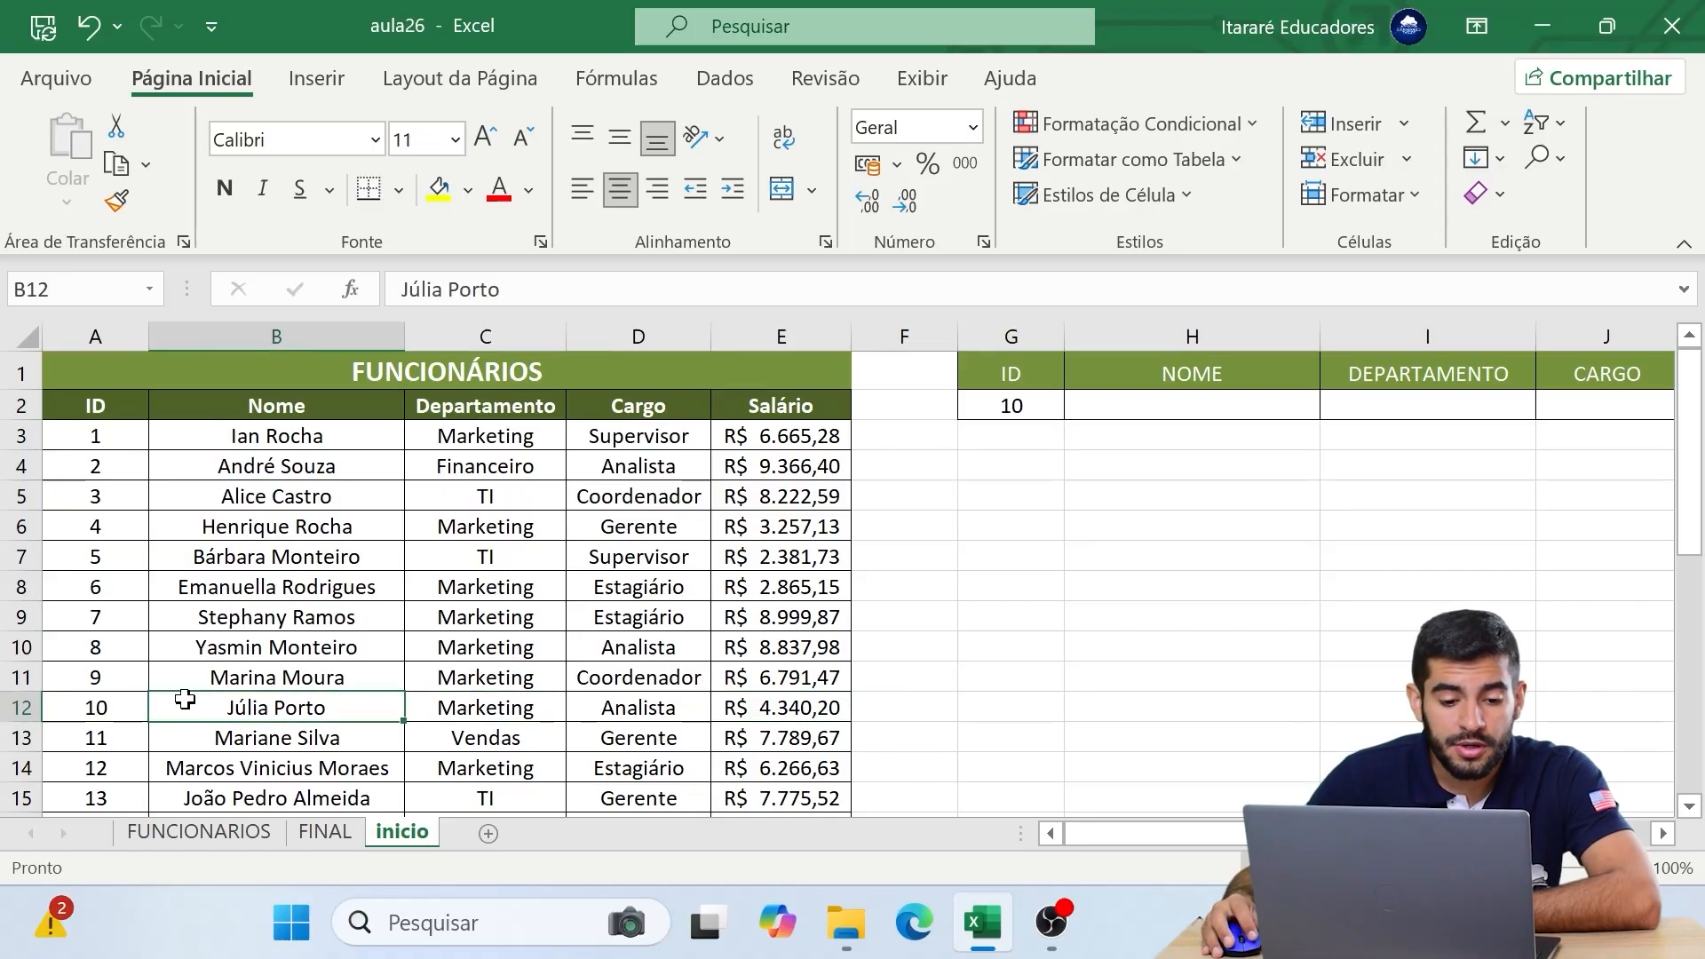
click(446, 708)
click(665, 704)
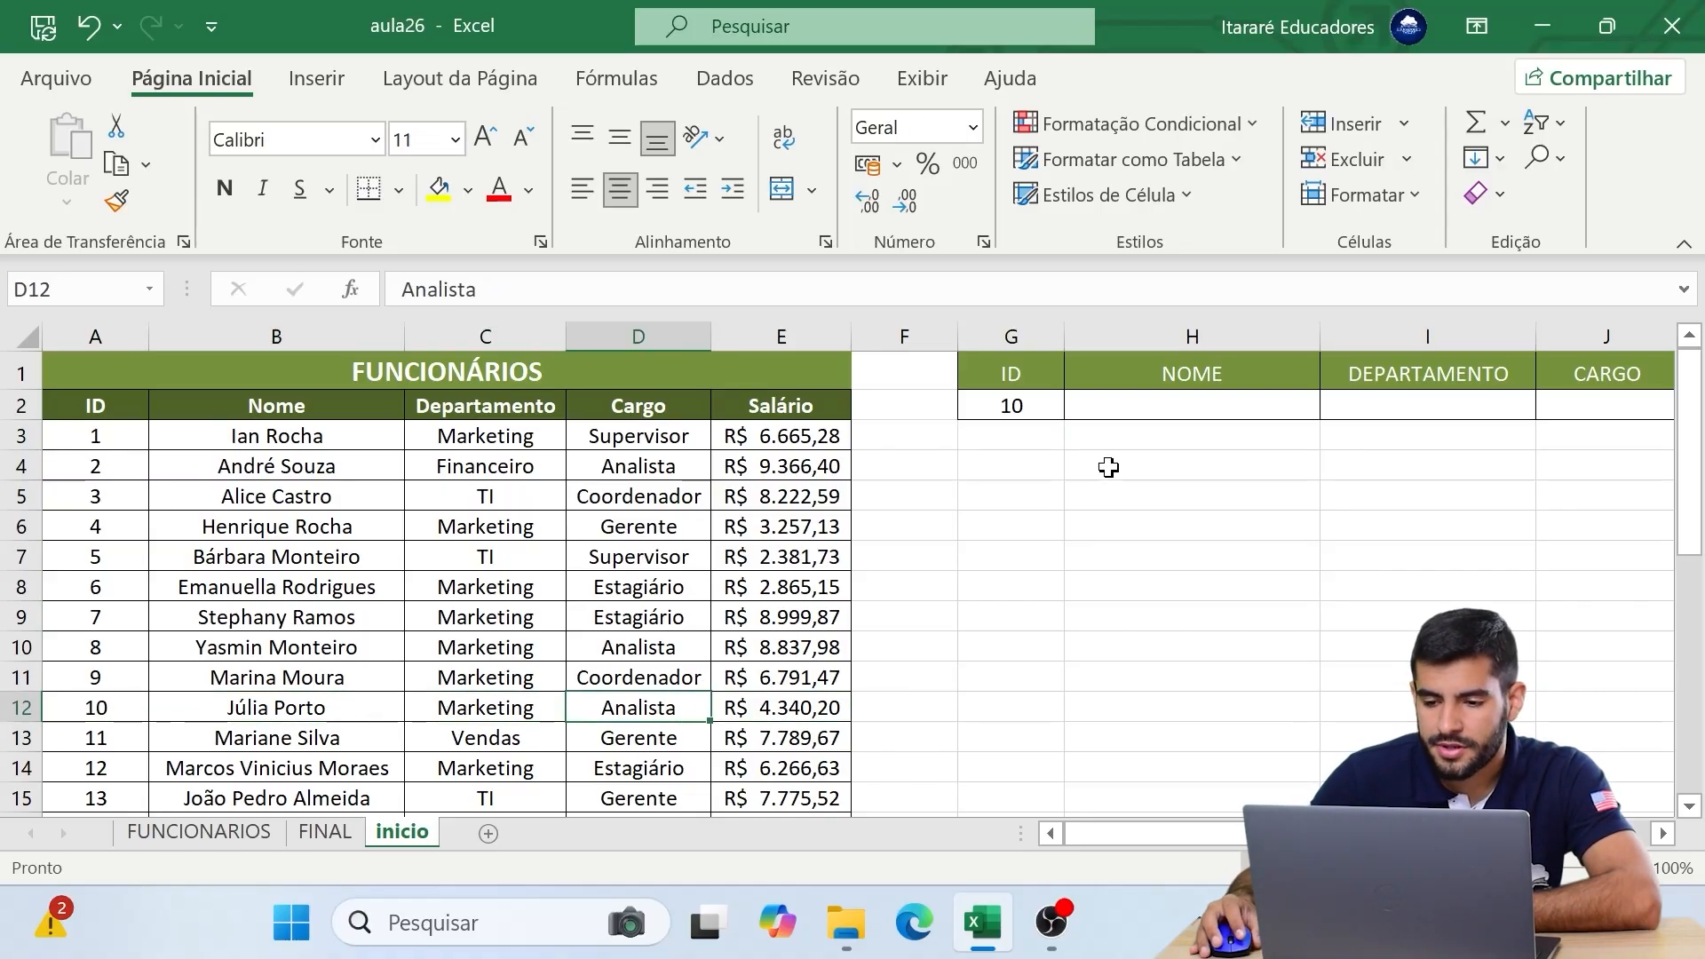
click(1155, 364)
click(1383, 381)
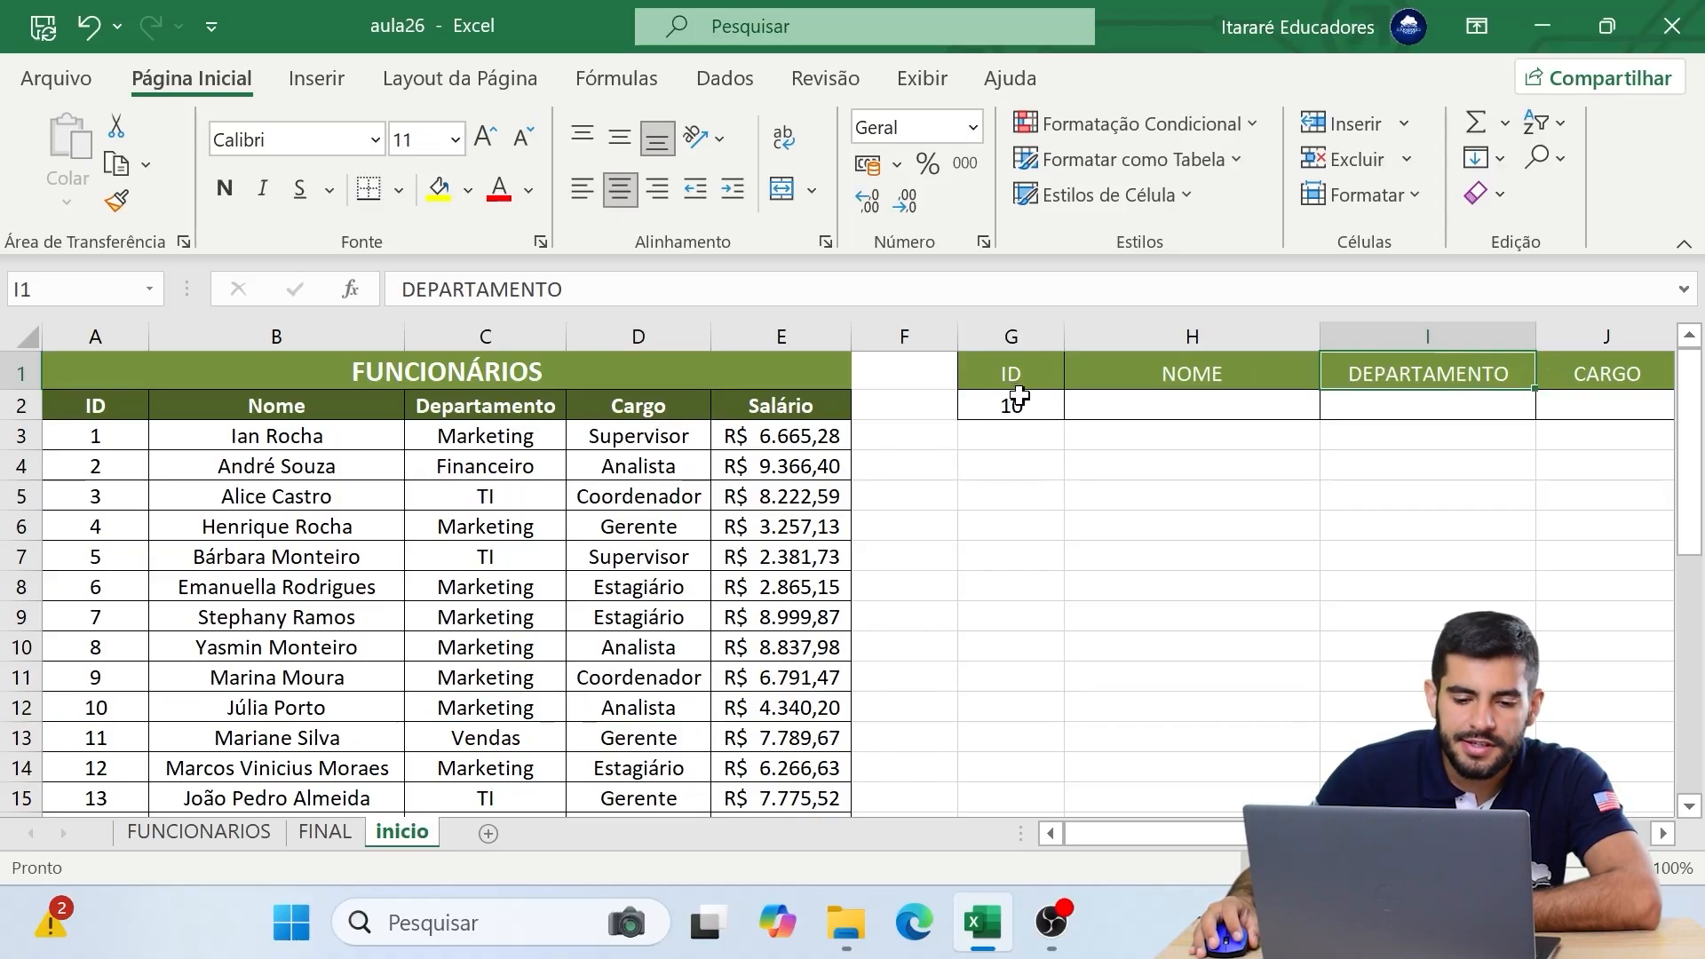
ctrl+scroll(1021, 392, up, 2)
click(929, 400)
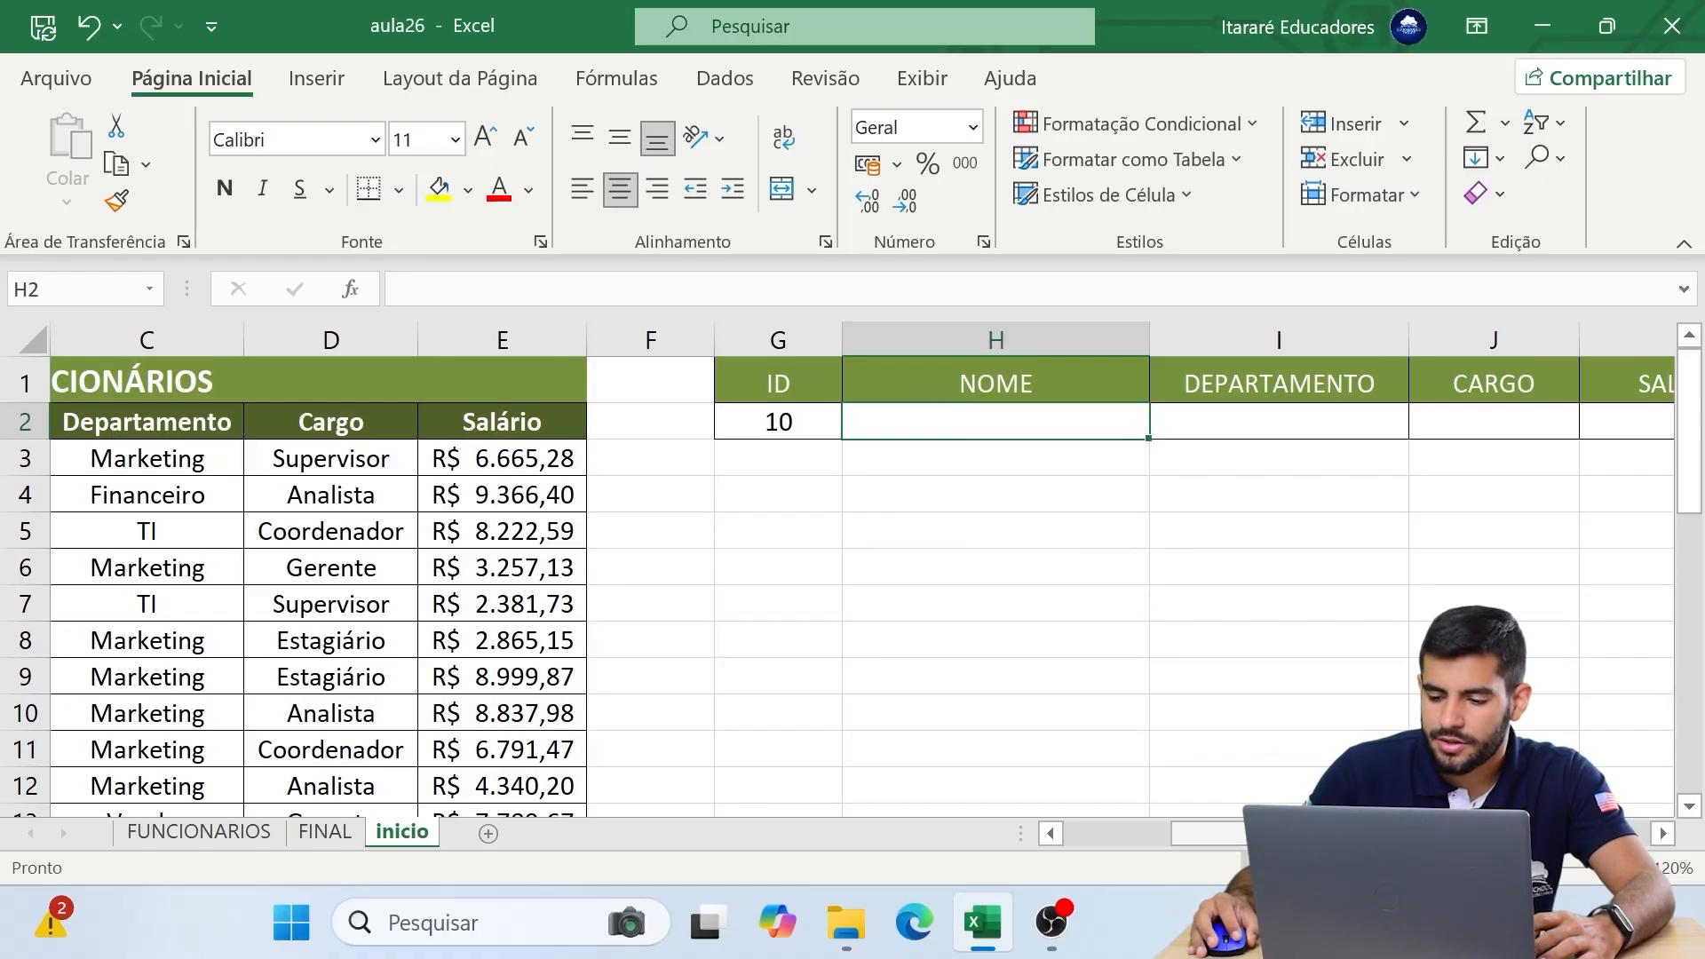
scroll(1230, 528, left, 3)
text(=)
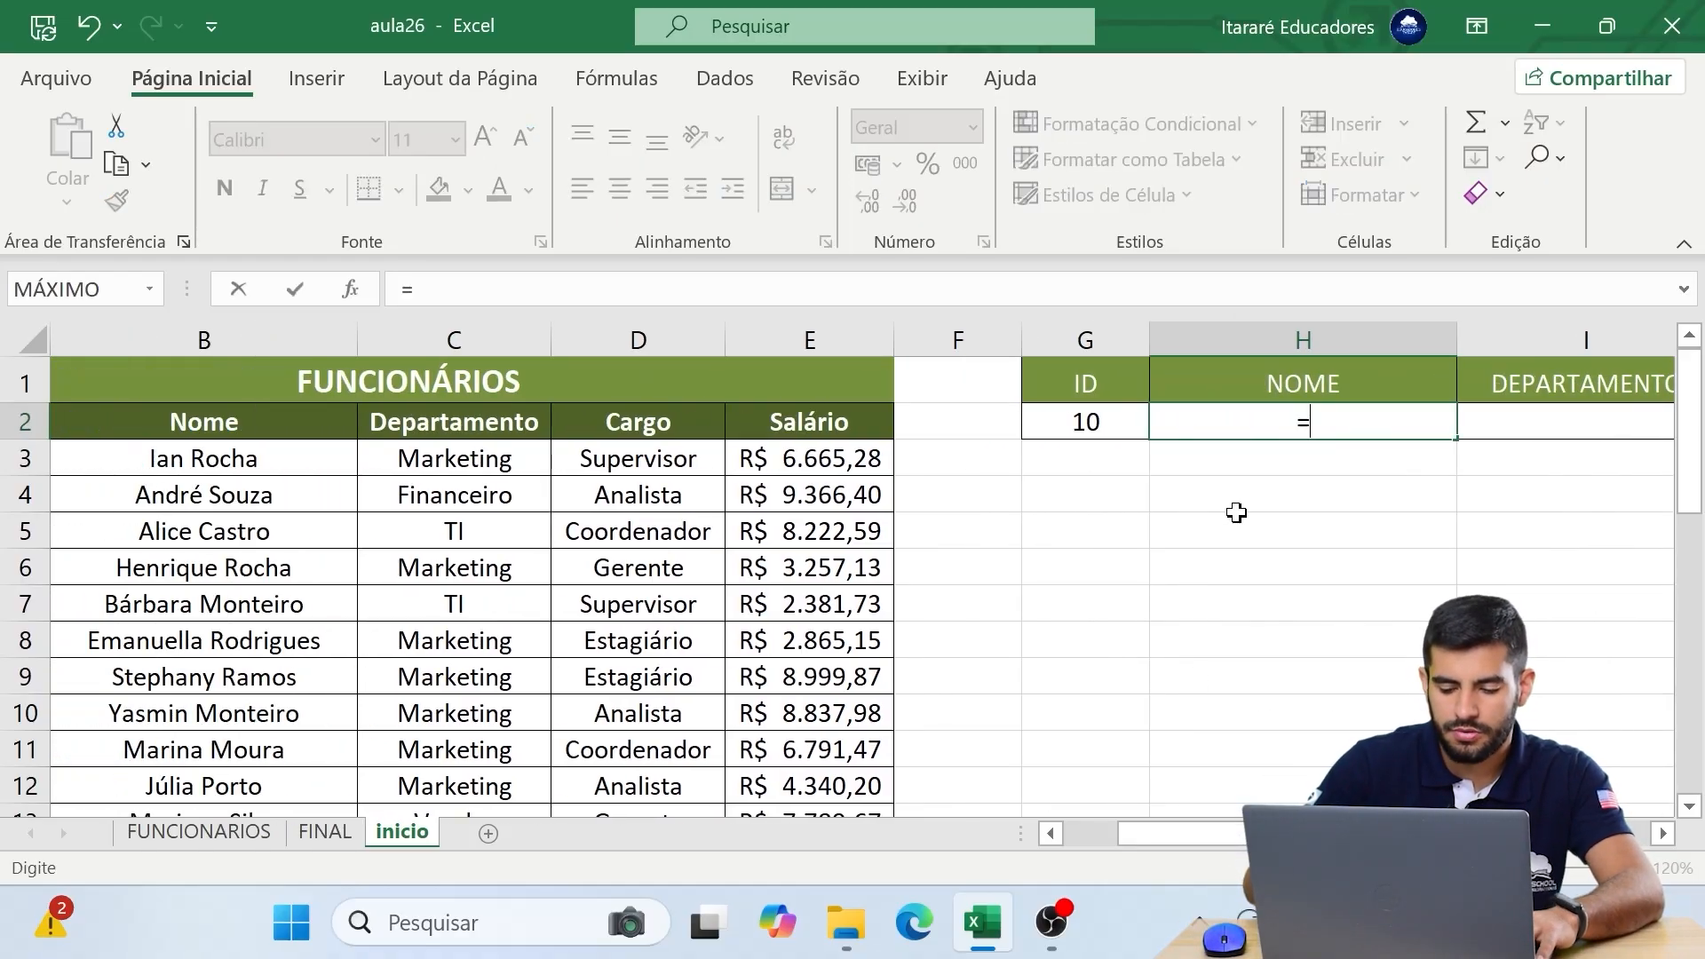
text(procv)
key(Tab)
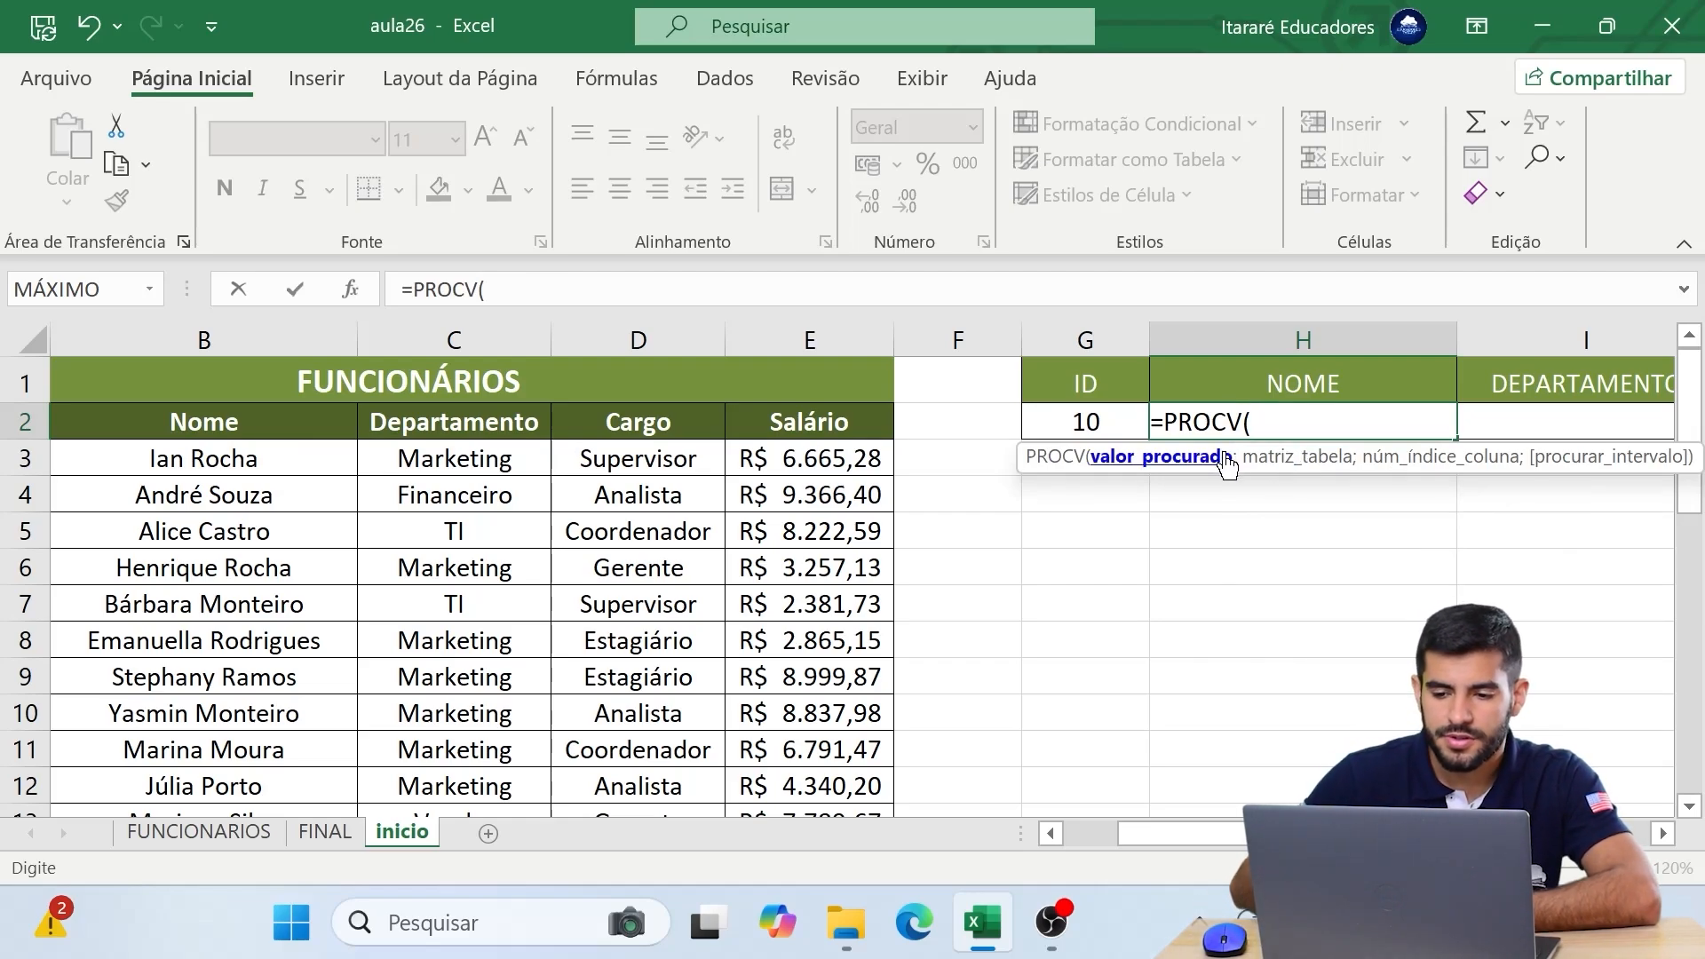
scroll(1228, 464, left, 2)
scroll(1421, 498, right, 2)
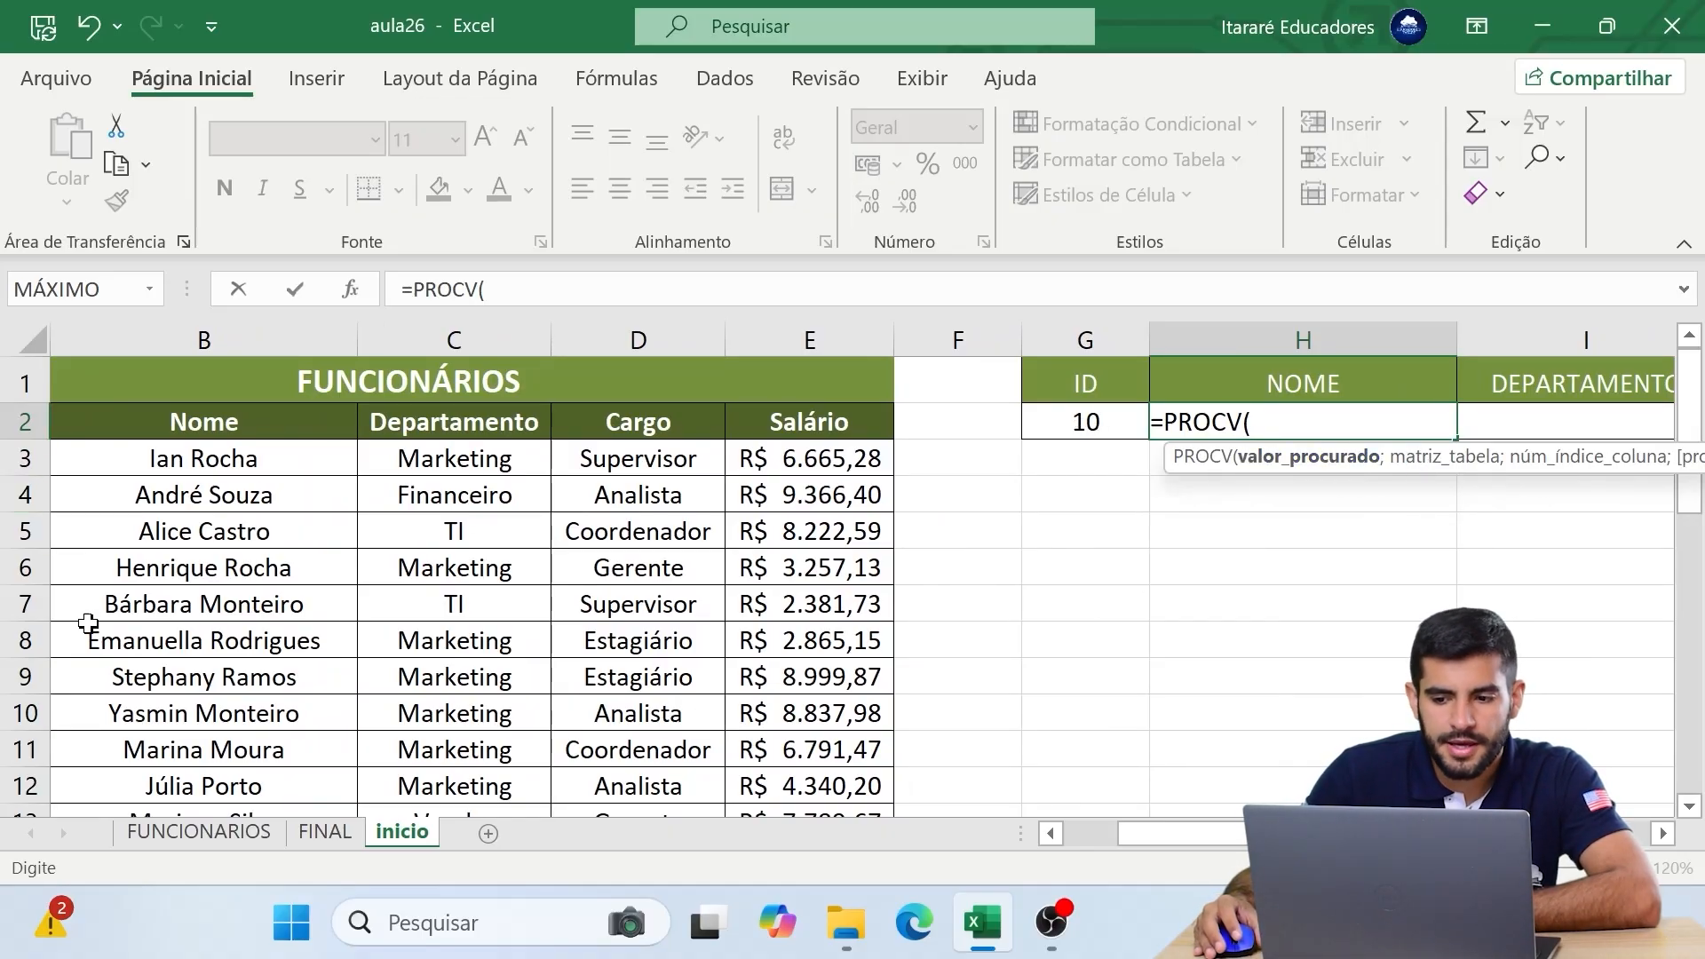
click(1076, 424)
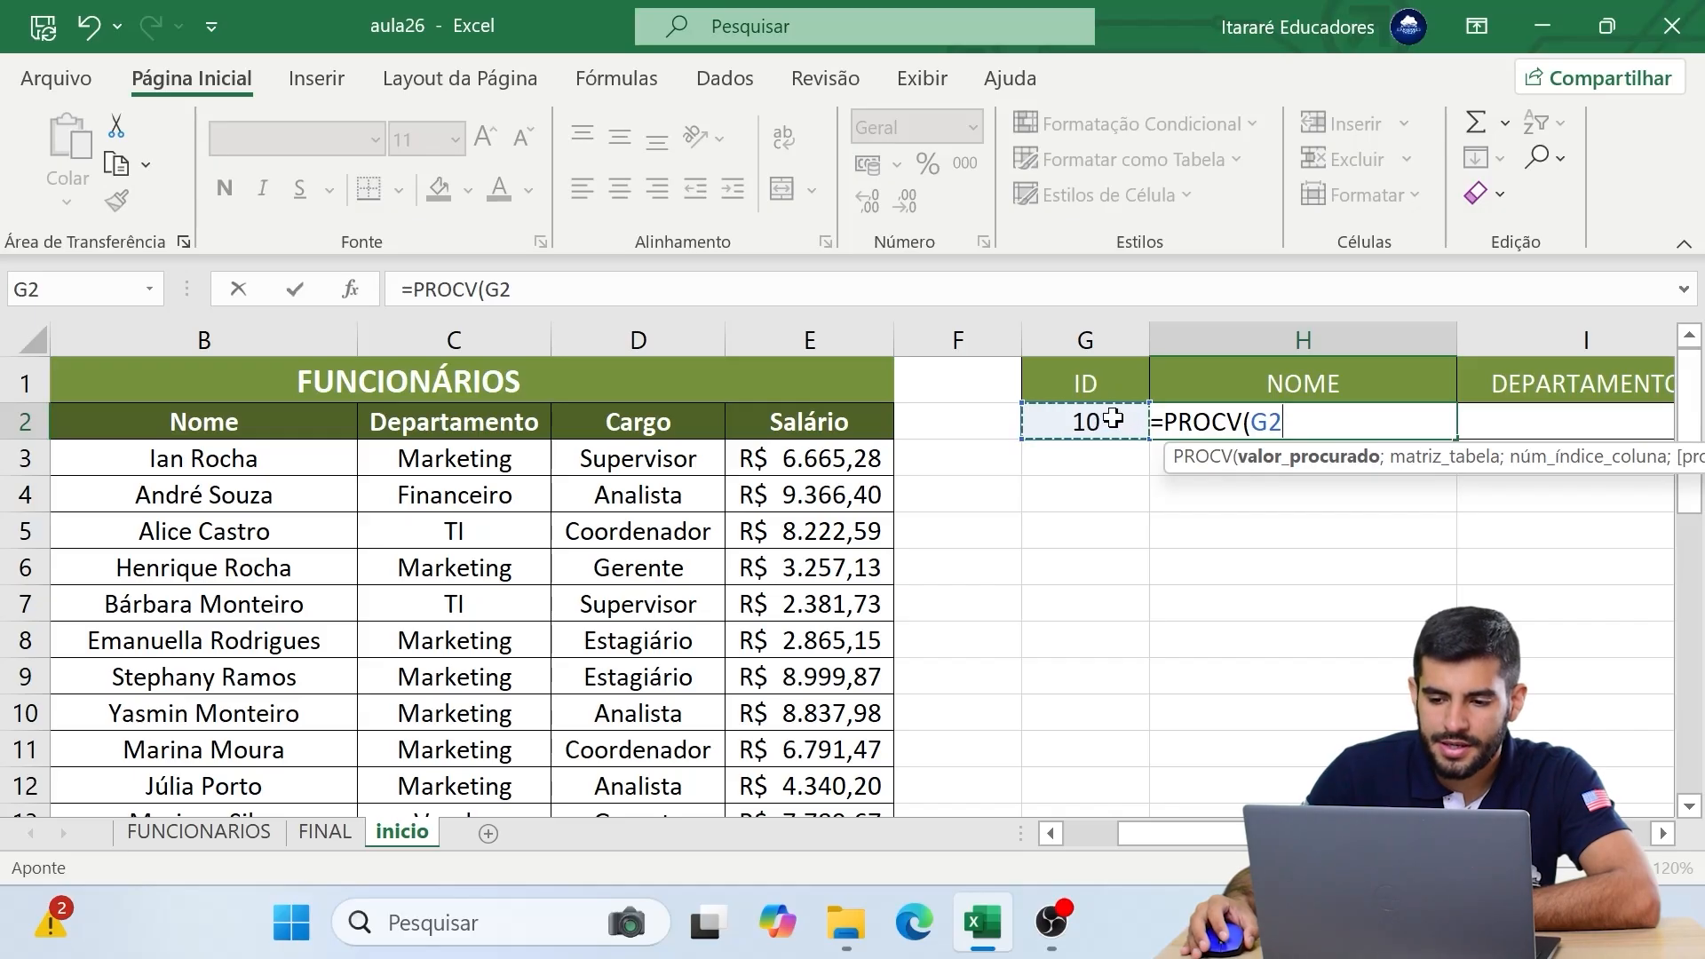
drag(1228, 850, 1172, 850)
key(BackSpace)
key(BackSpace)
text(10)
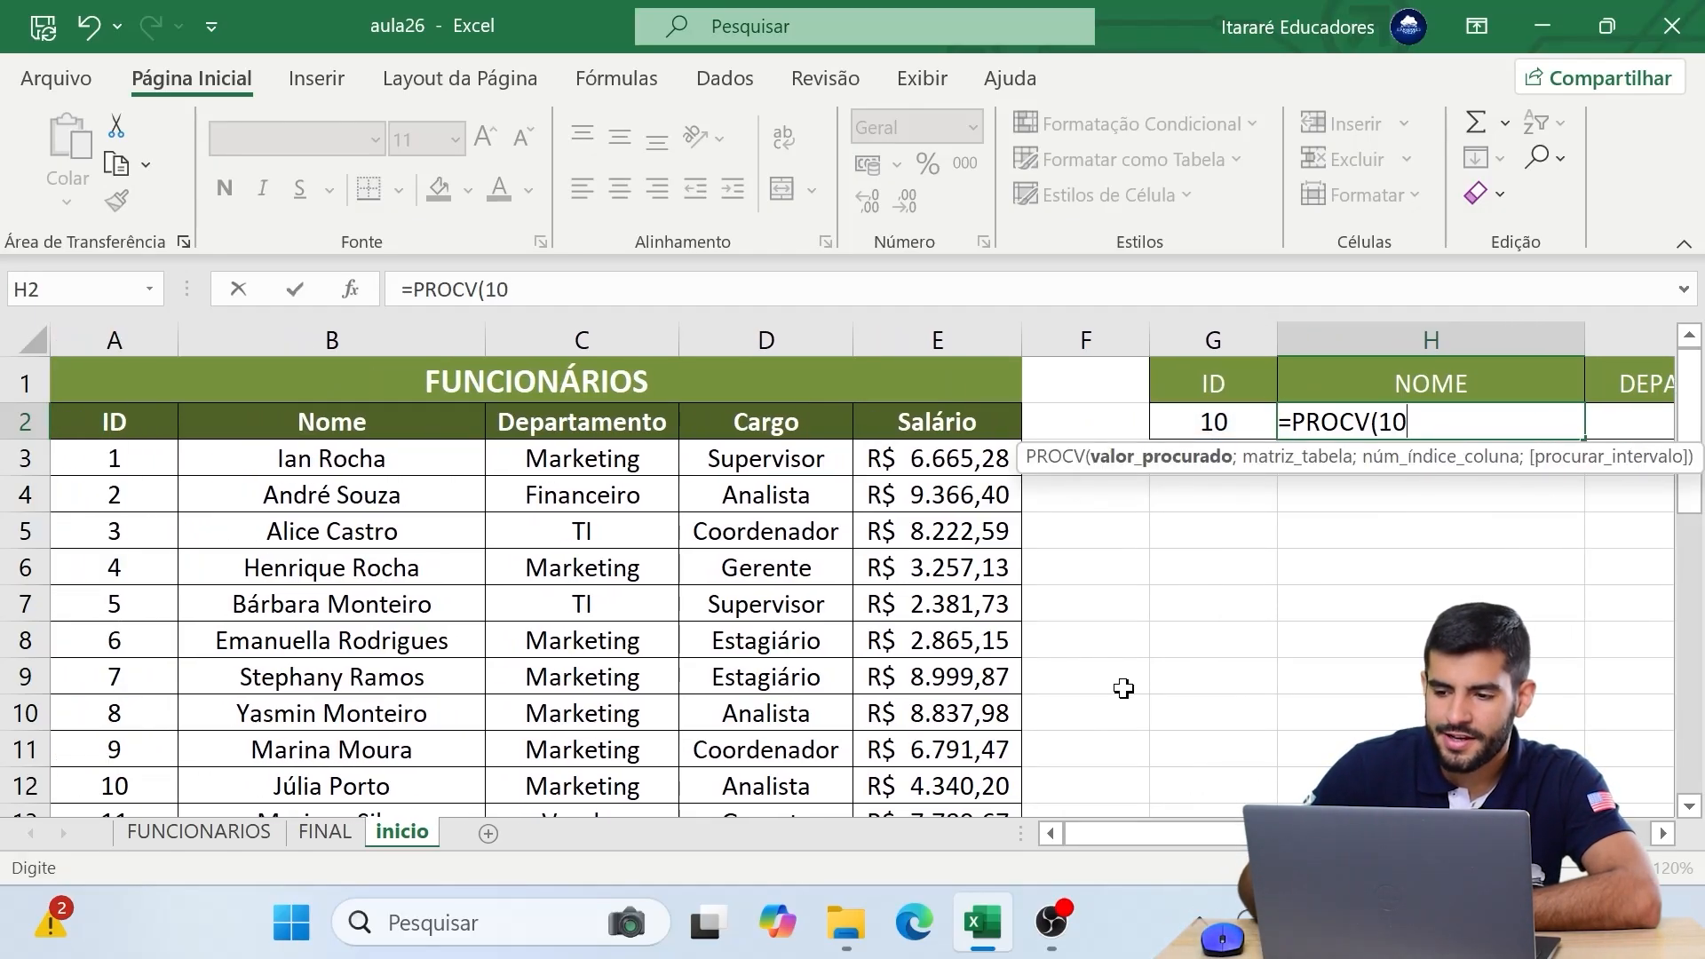
click(1197, 425)
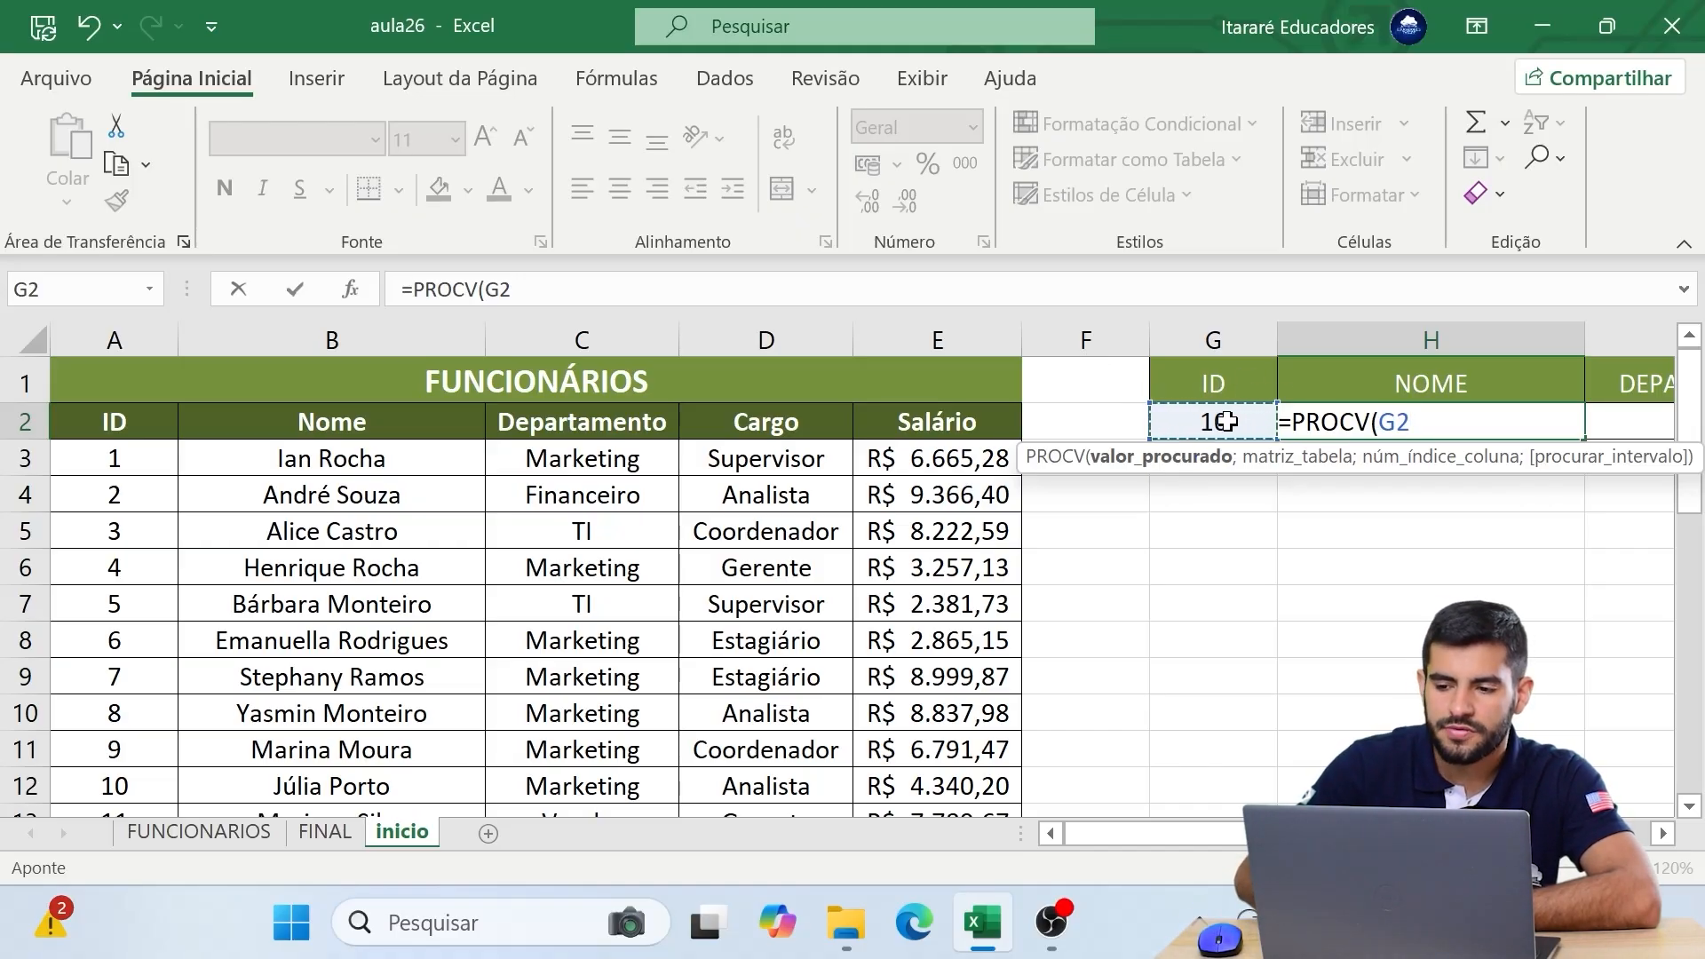
text(;)
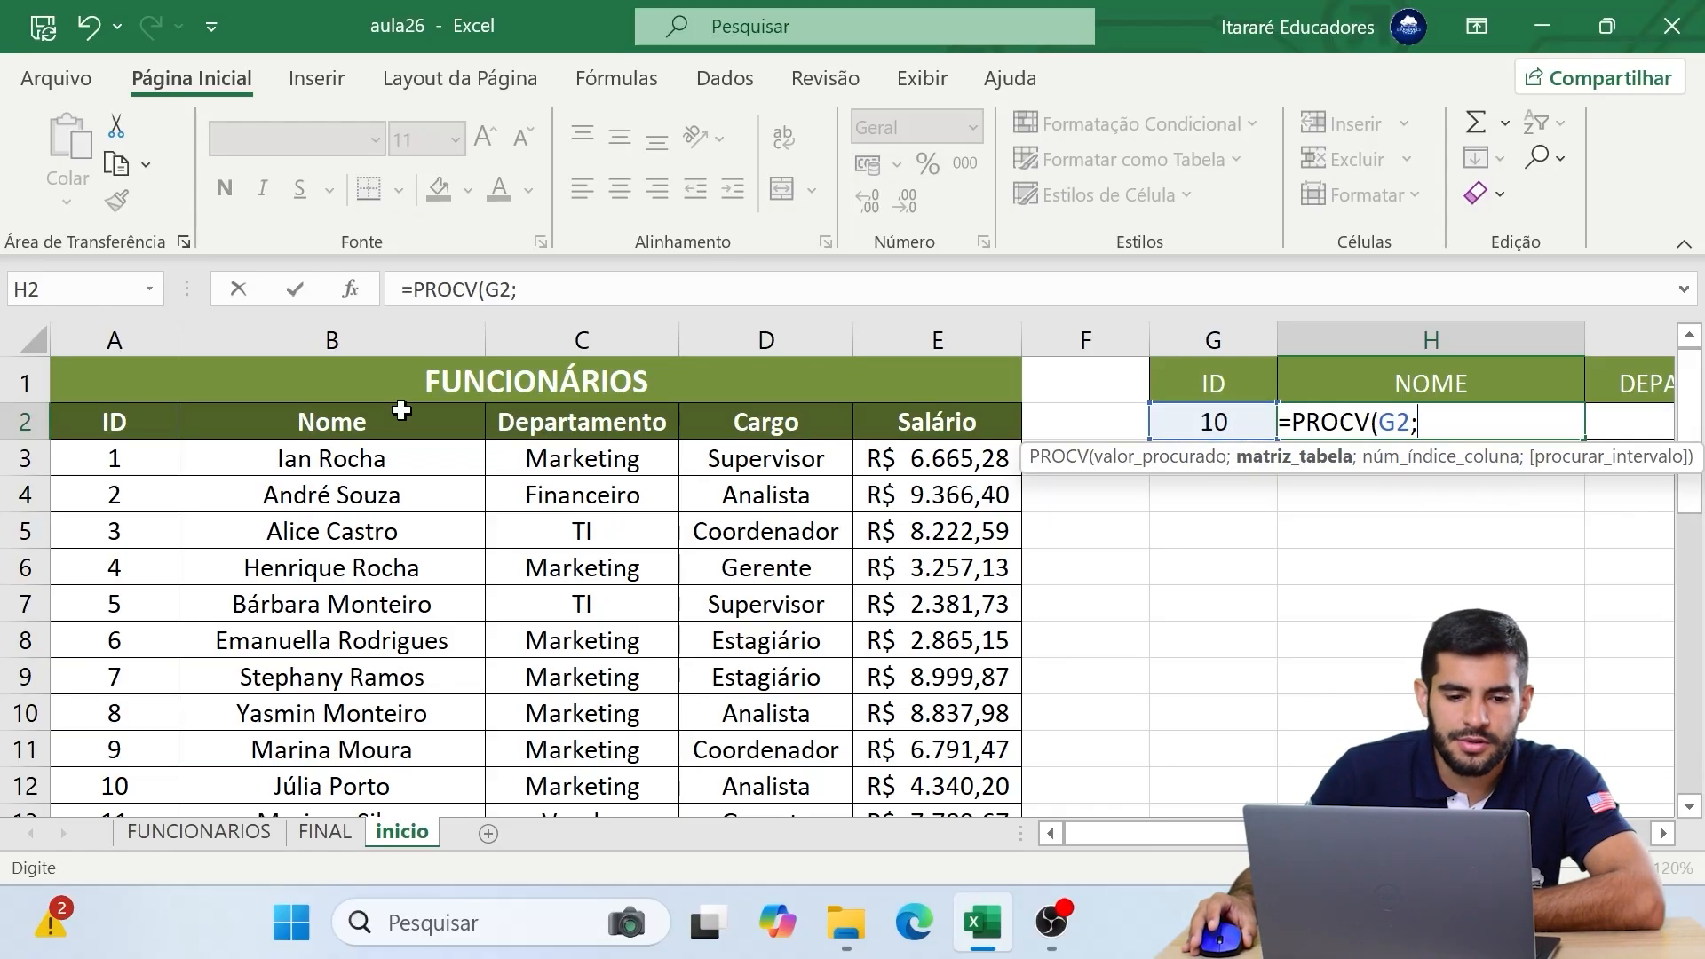
drag(105, 428, 229, 552)
drag(297, 419, 790, 681)
drag(106, 410, 688, 616)
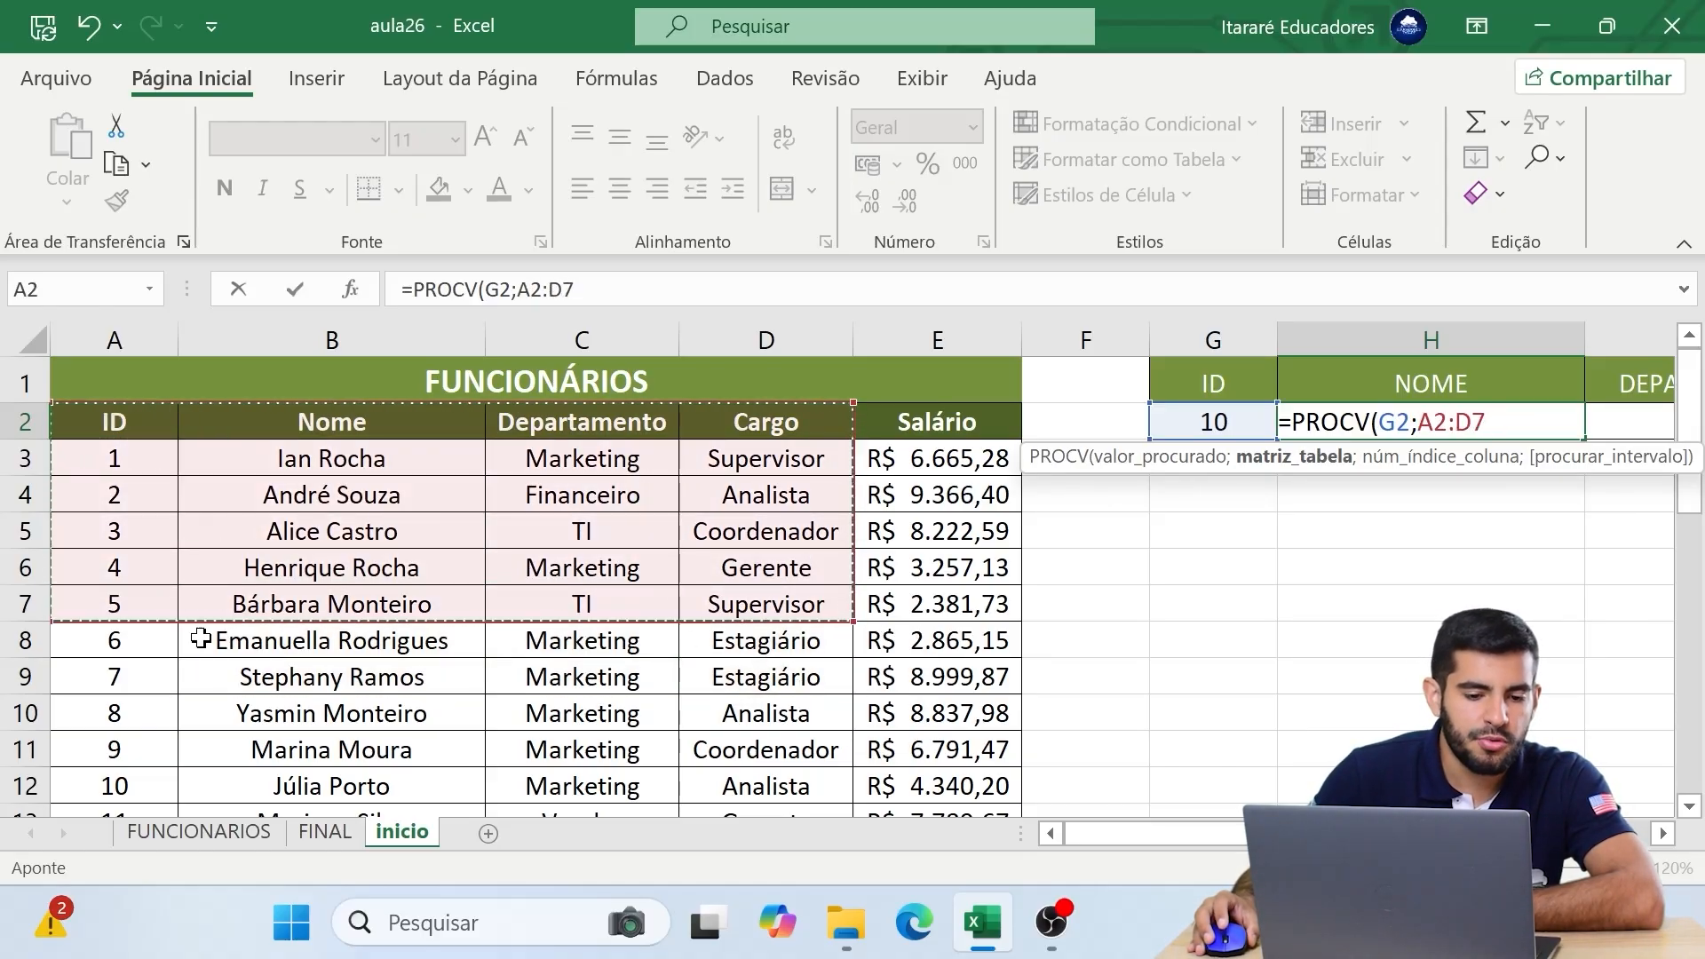
key(Escape)
- Examine the table's layout from the ID column across the row for ID 10 to the Salário column
drag(122, 422, 124, 786)
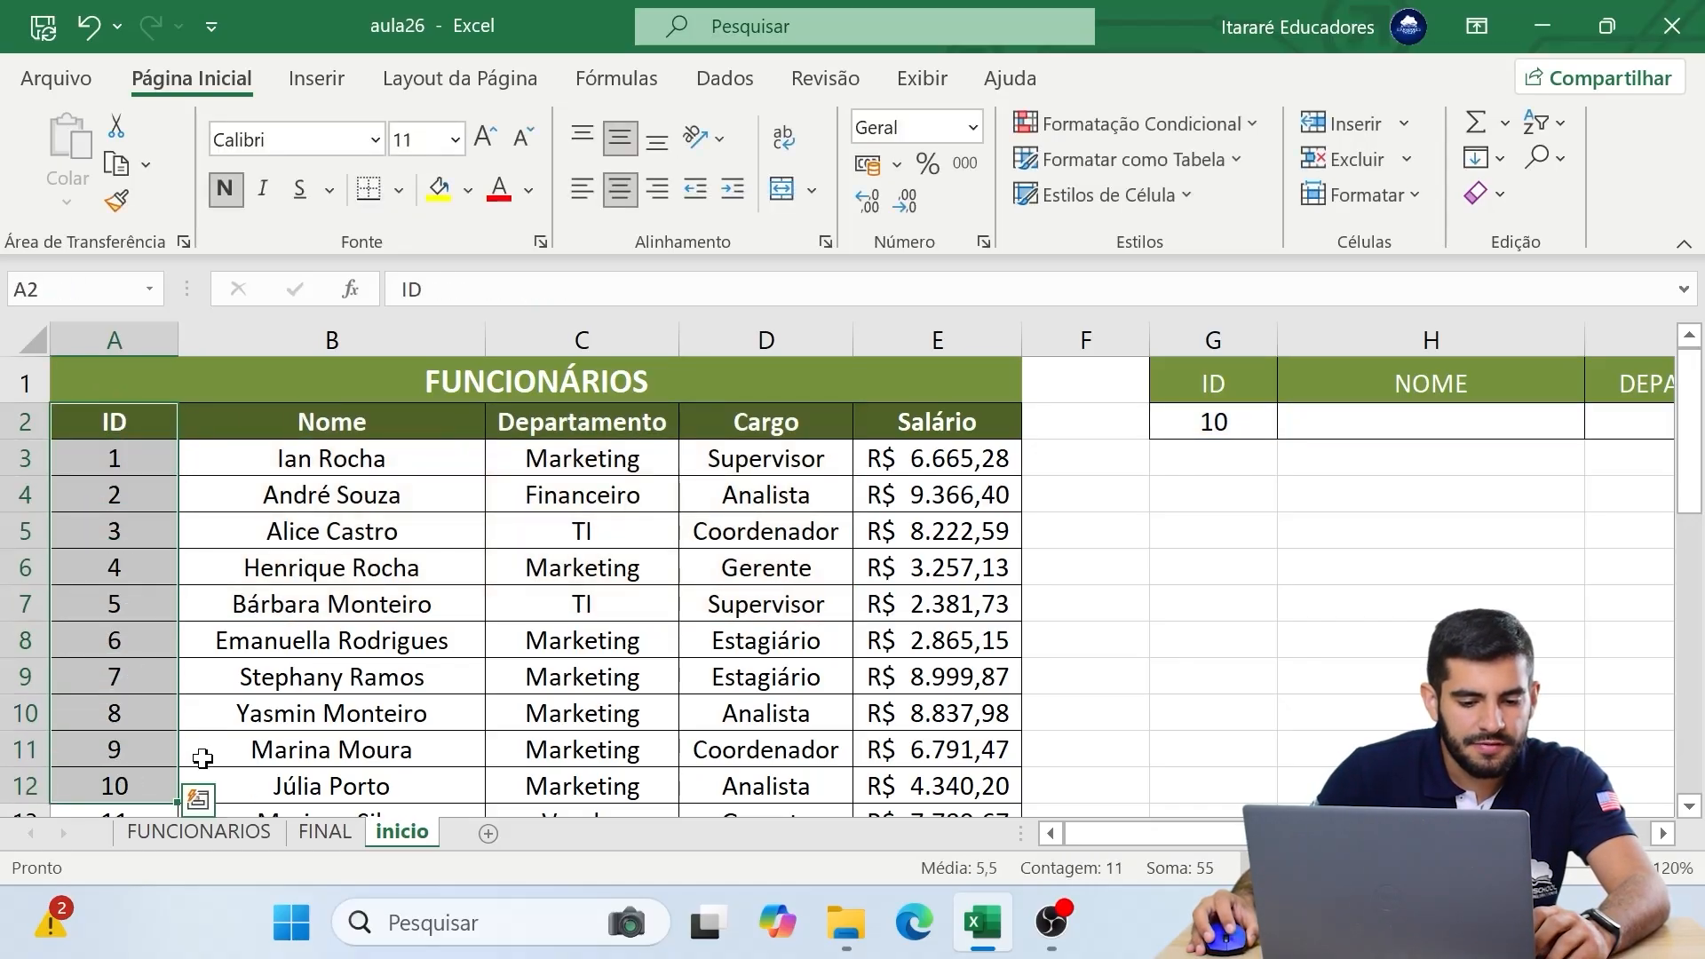
click(213, 778)
click(509, 783)
drag(858, 793, 715, 781)
drag(133, 458, 168, 786)
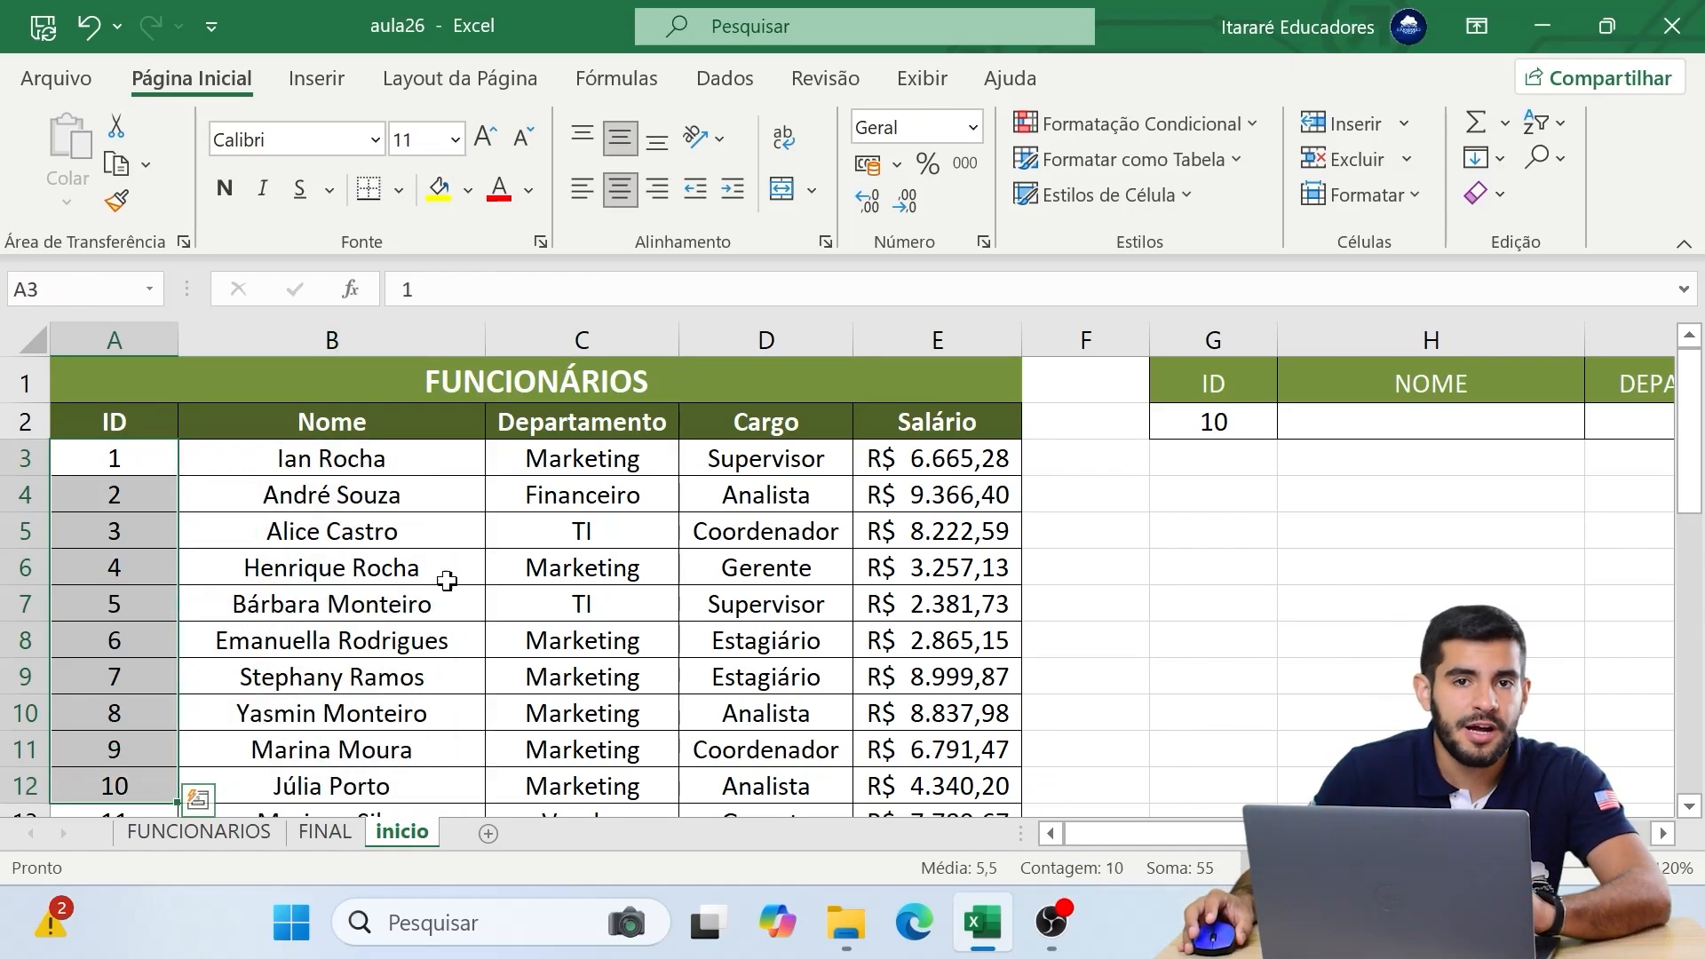
click(578, 450)
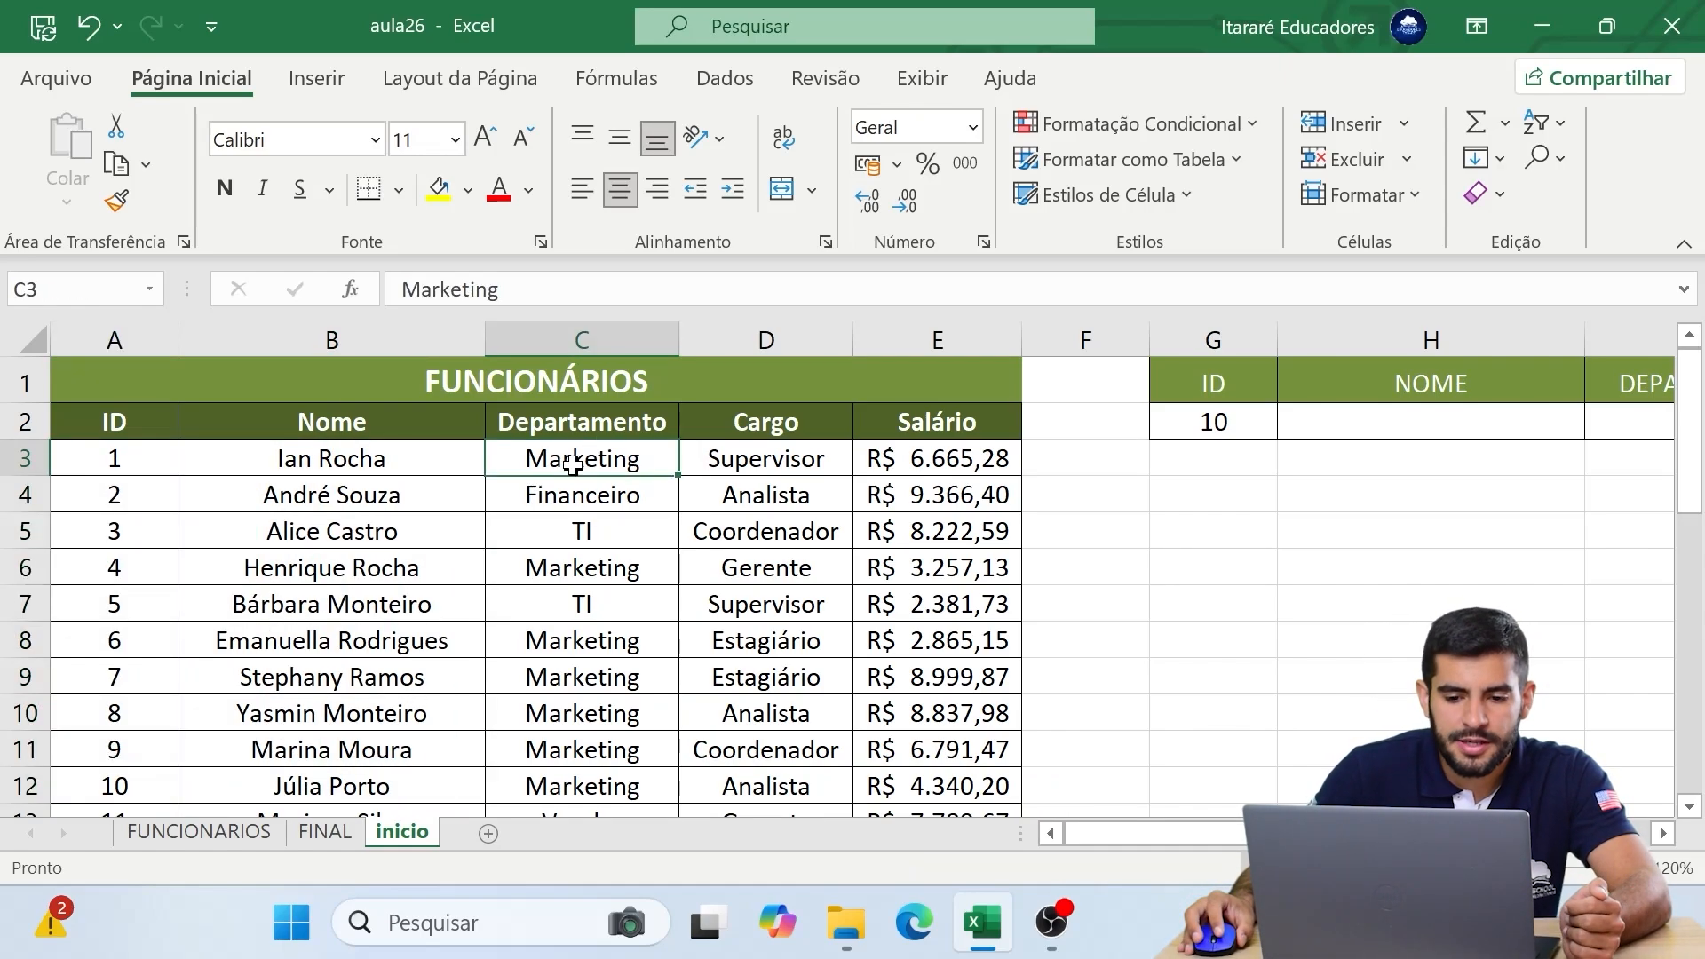
drag(570, 451, 930, 666)
scroll(487, 529, up, 1)
drag(103, 418, 999, 797)
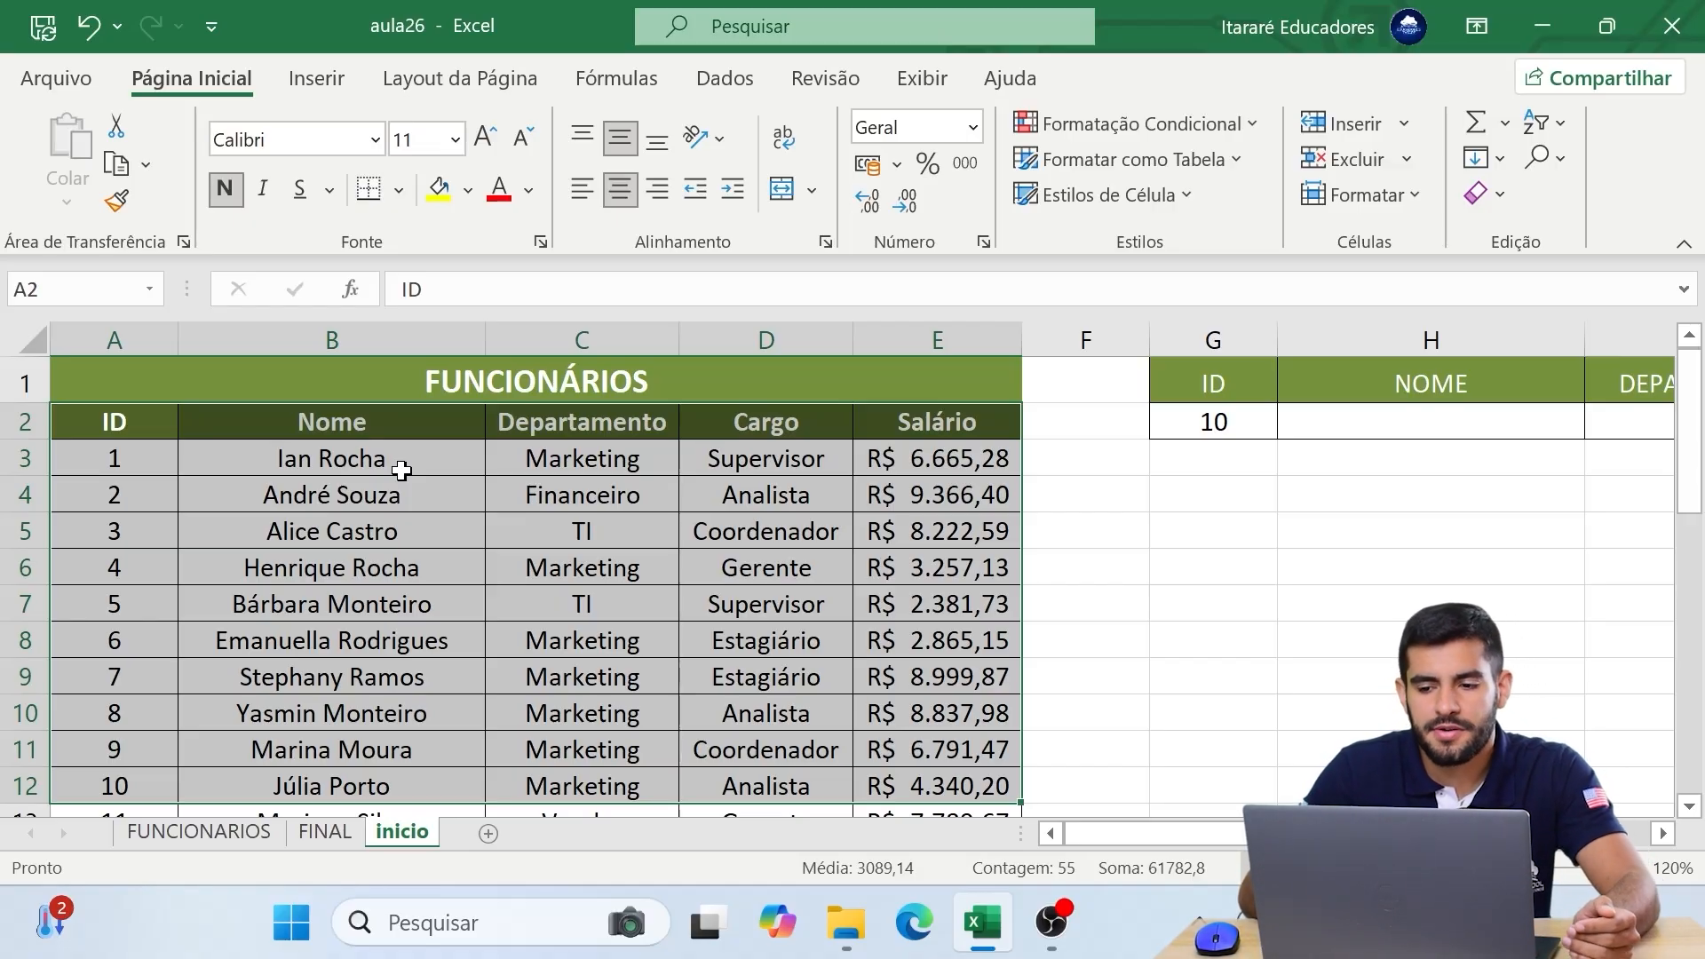
- Start a PROCV formula in cell H2 under NOME, with G2 as the lookup value
click(1295, 419)
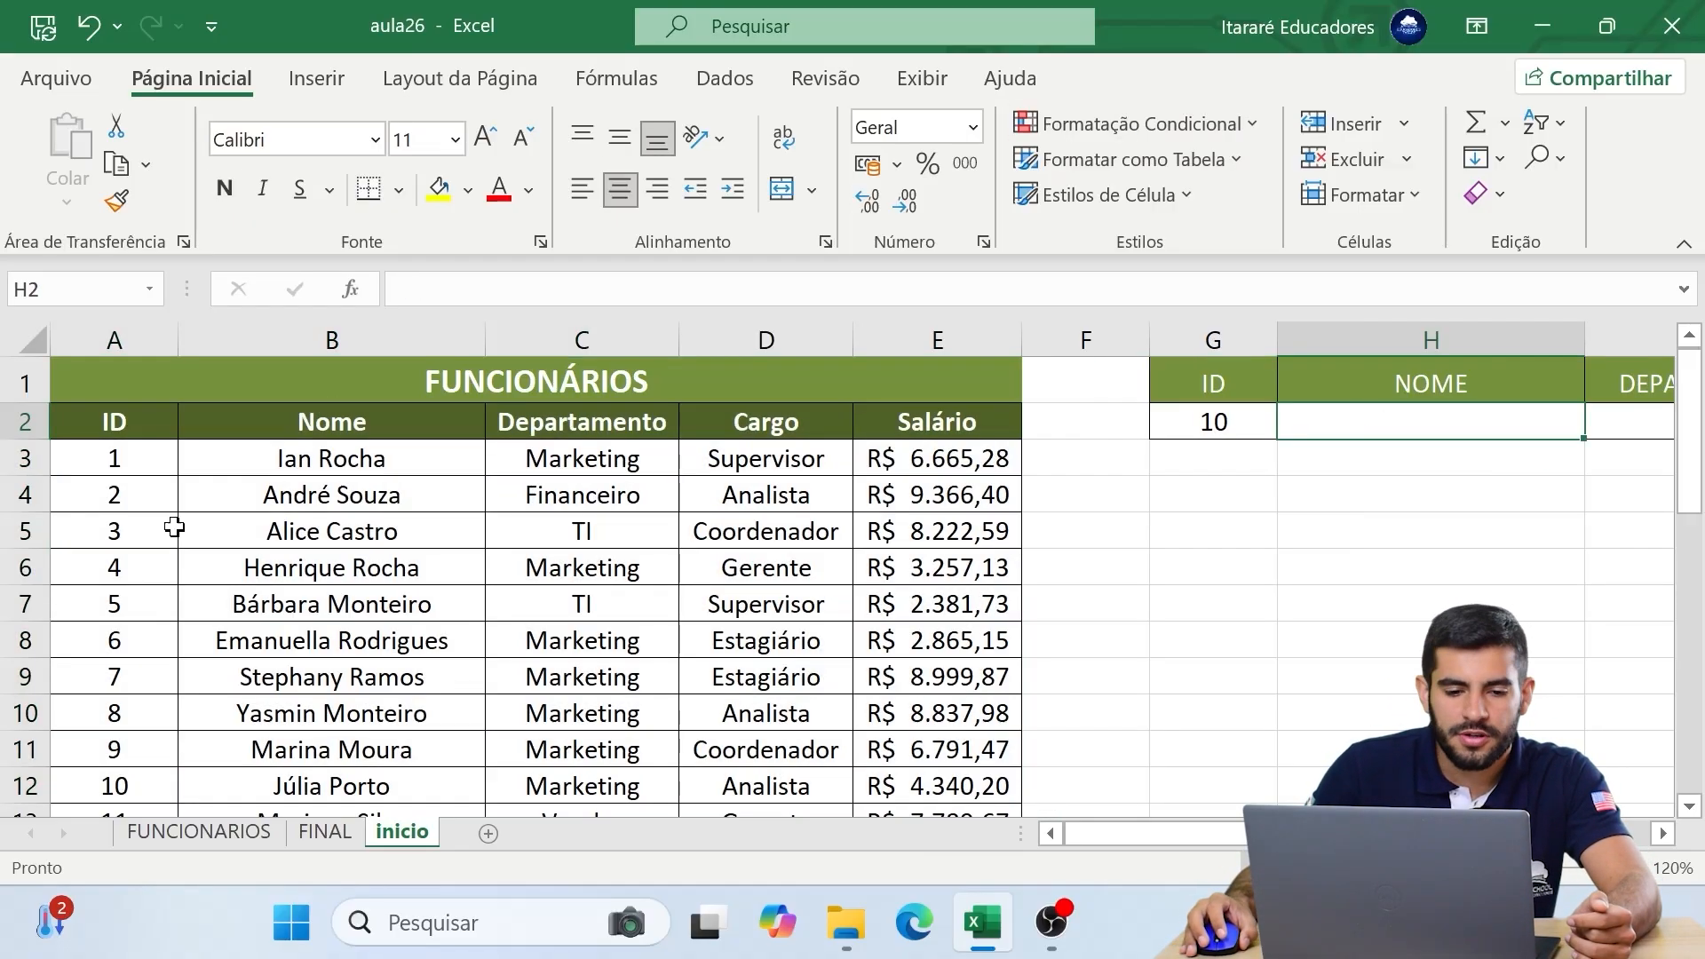
text(=pr)
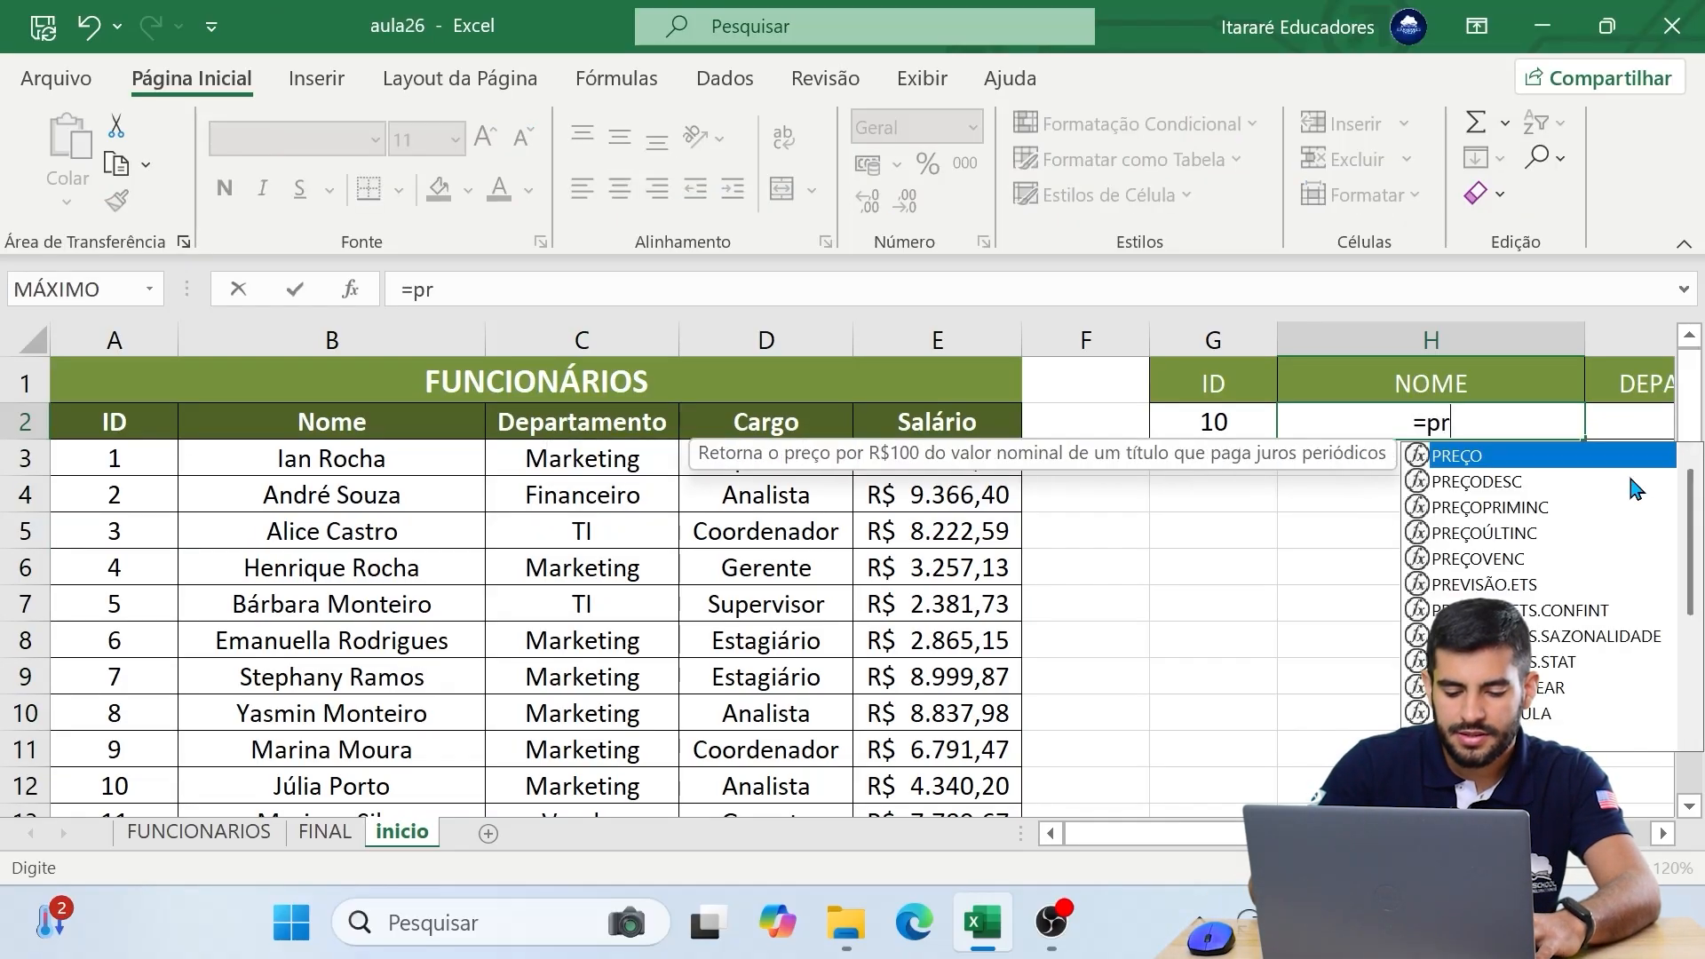
text(ocv)
key(Tab)
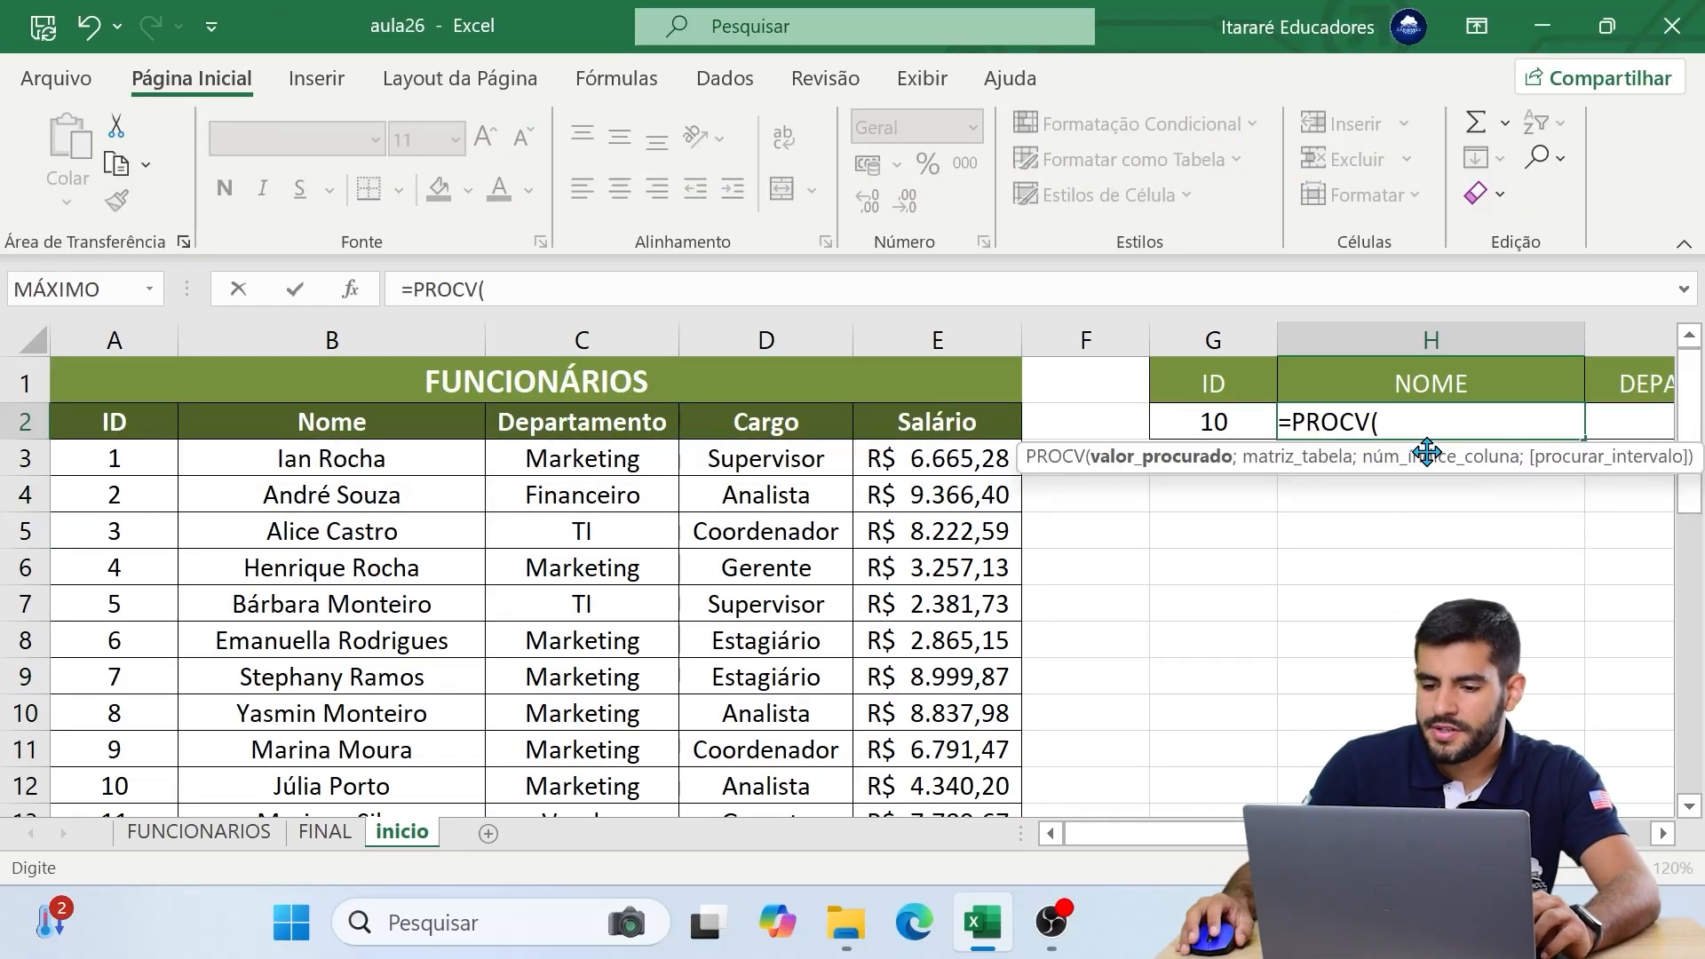
click(1213, 421)
text(;)
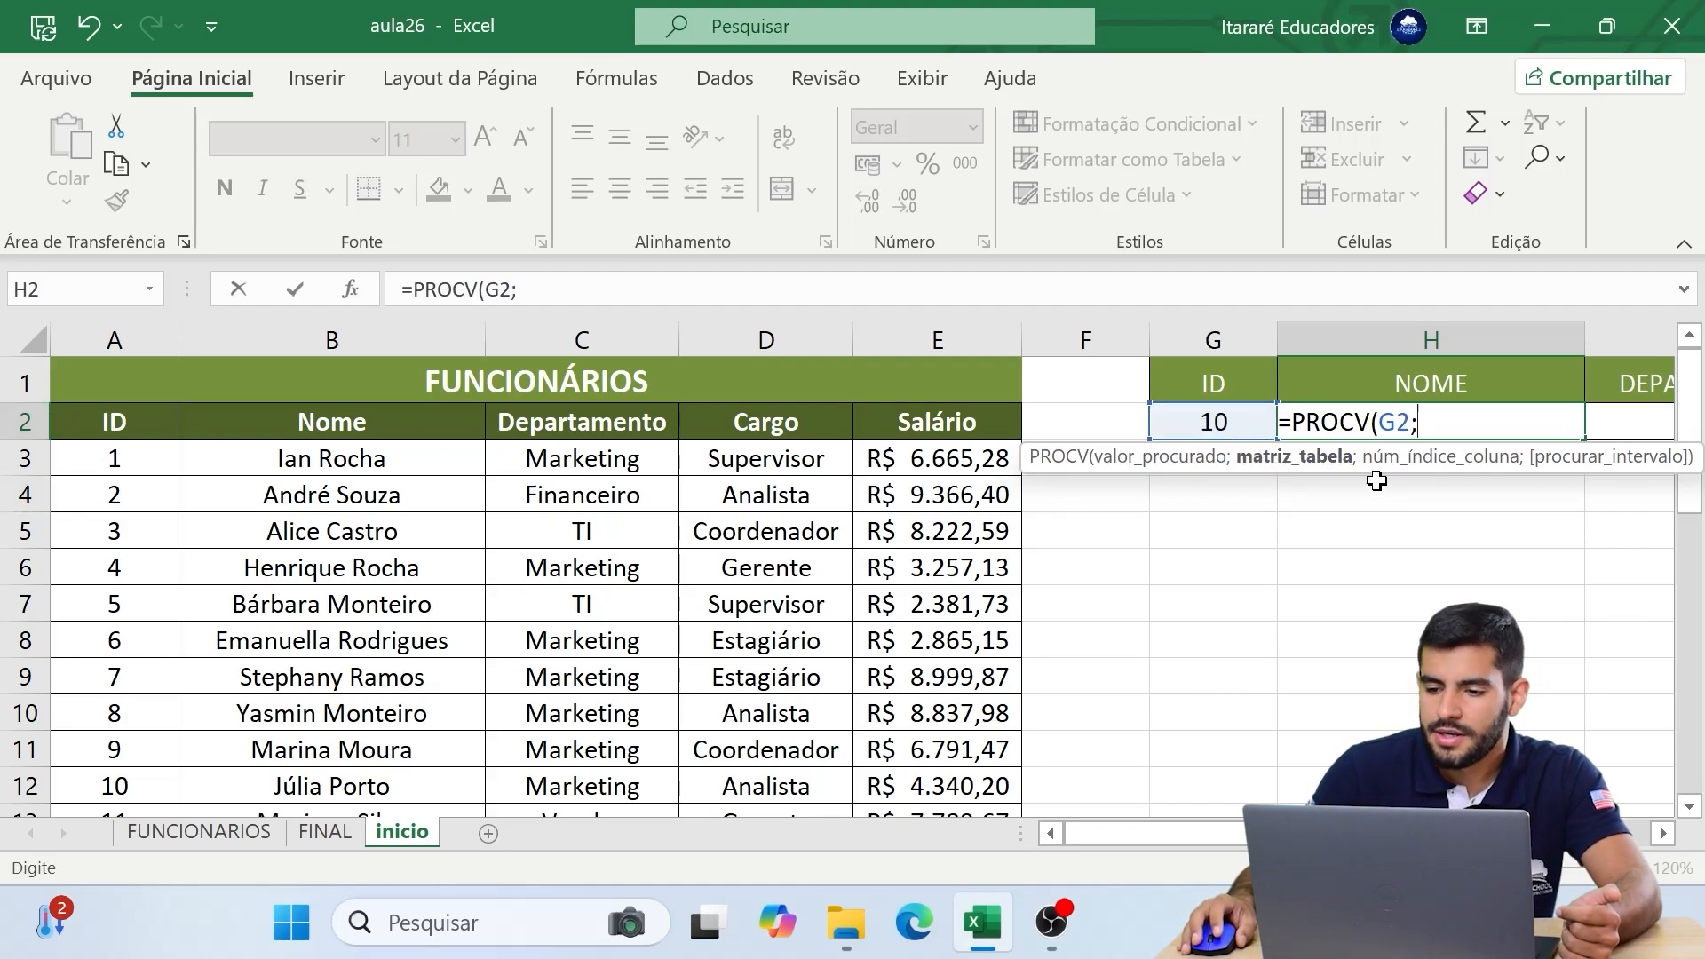
- Set the PROCV table array to the whole employee table, A2:E32, and continue to the column index argument
click(86, 424)
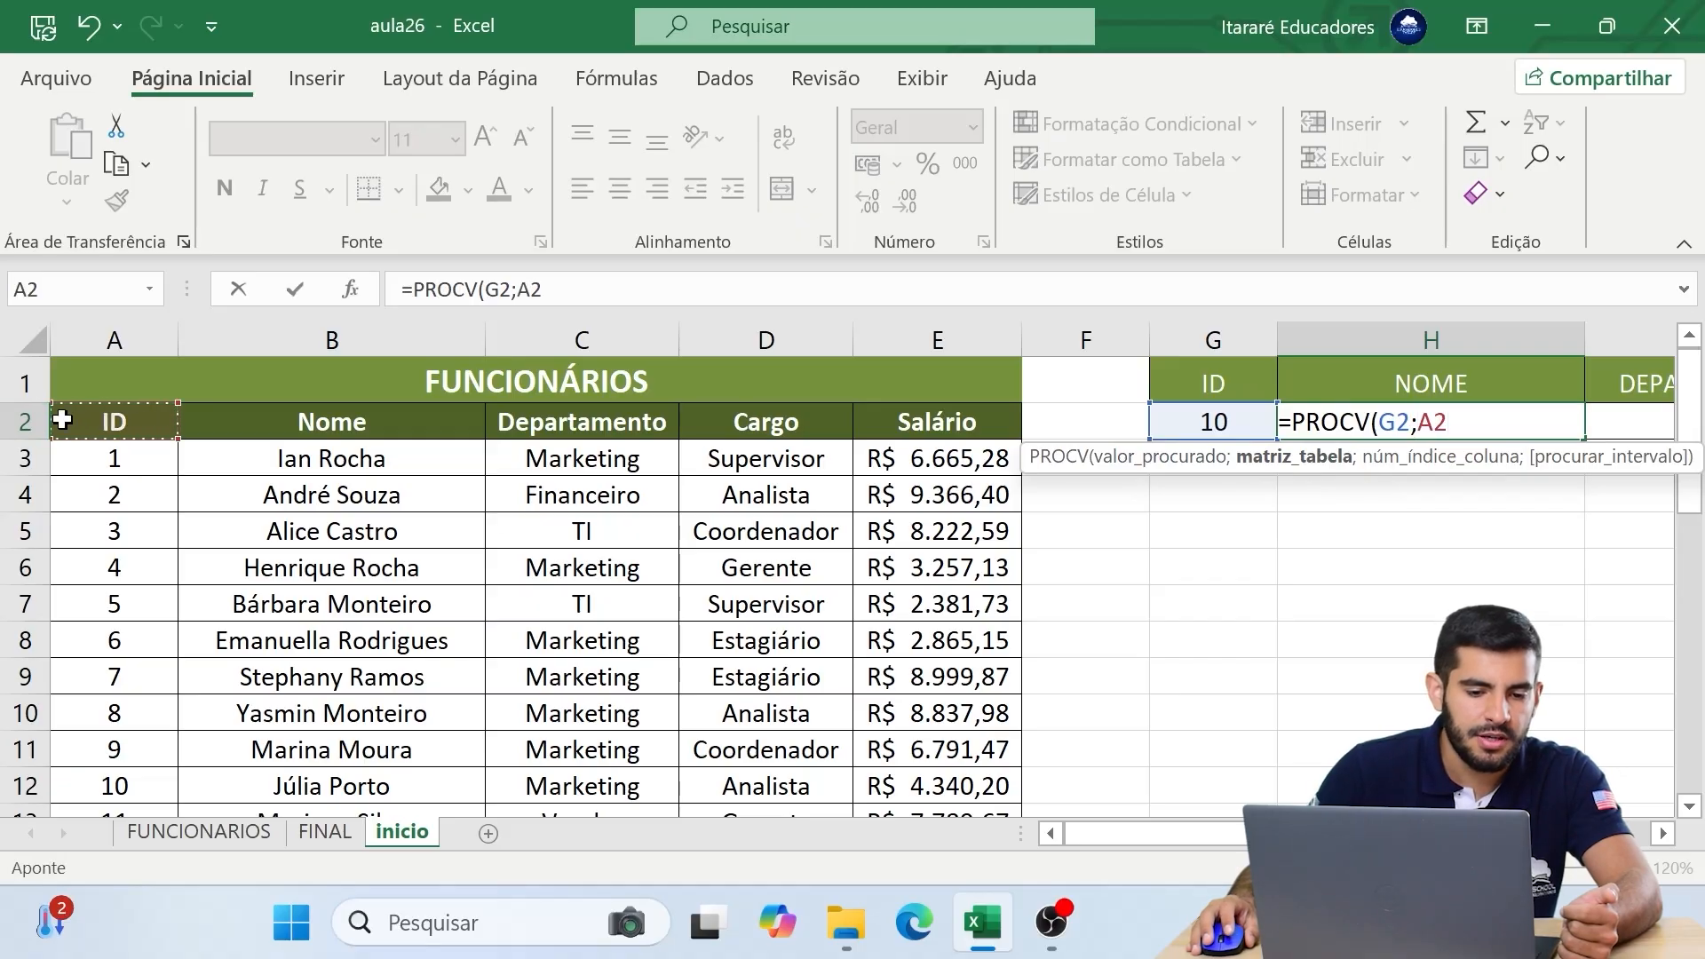
key(ctrl+shift+Down)
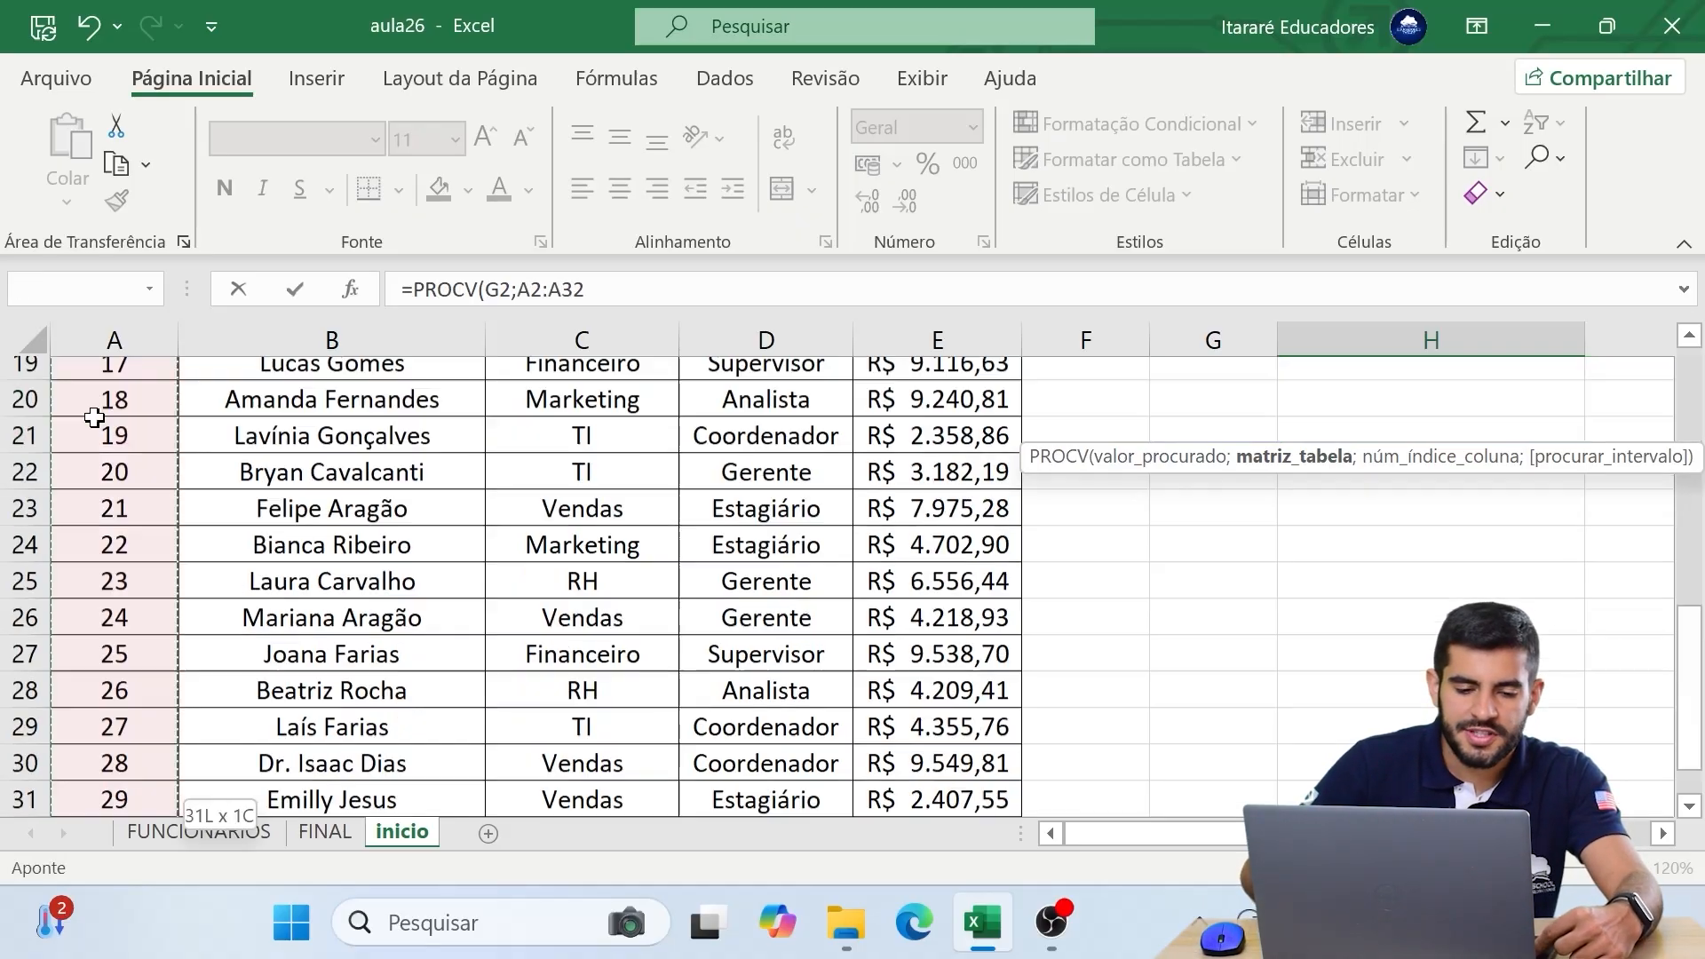
key(ctrl+shift+Right)
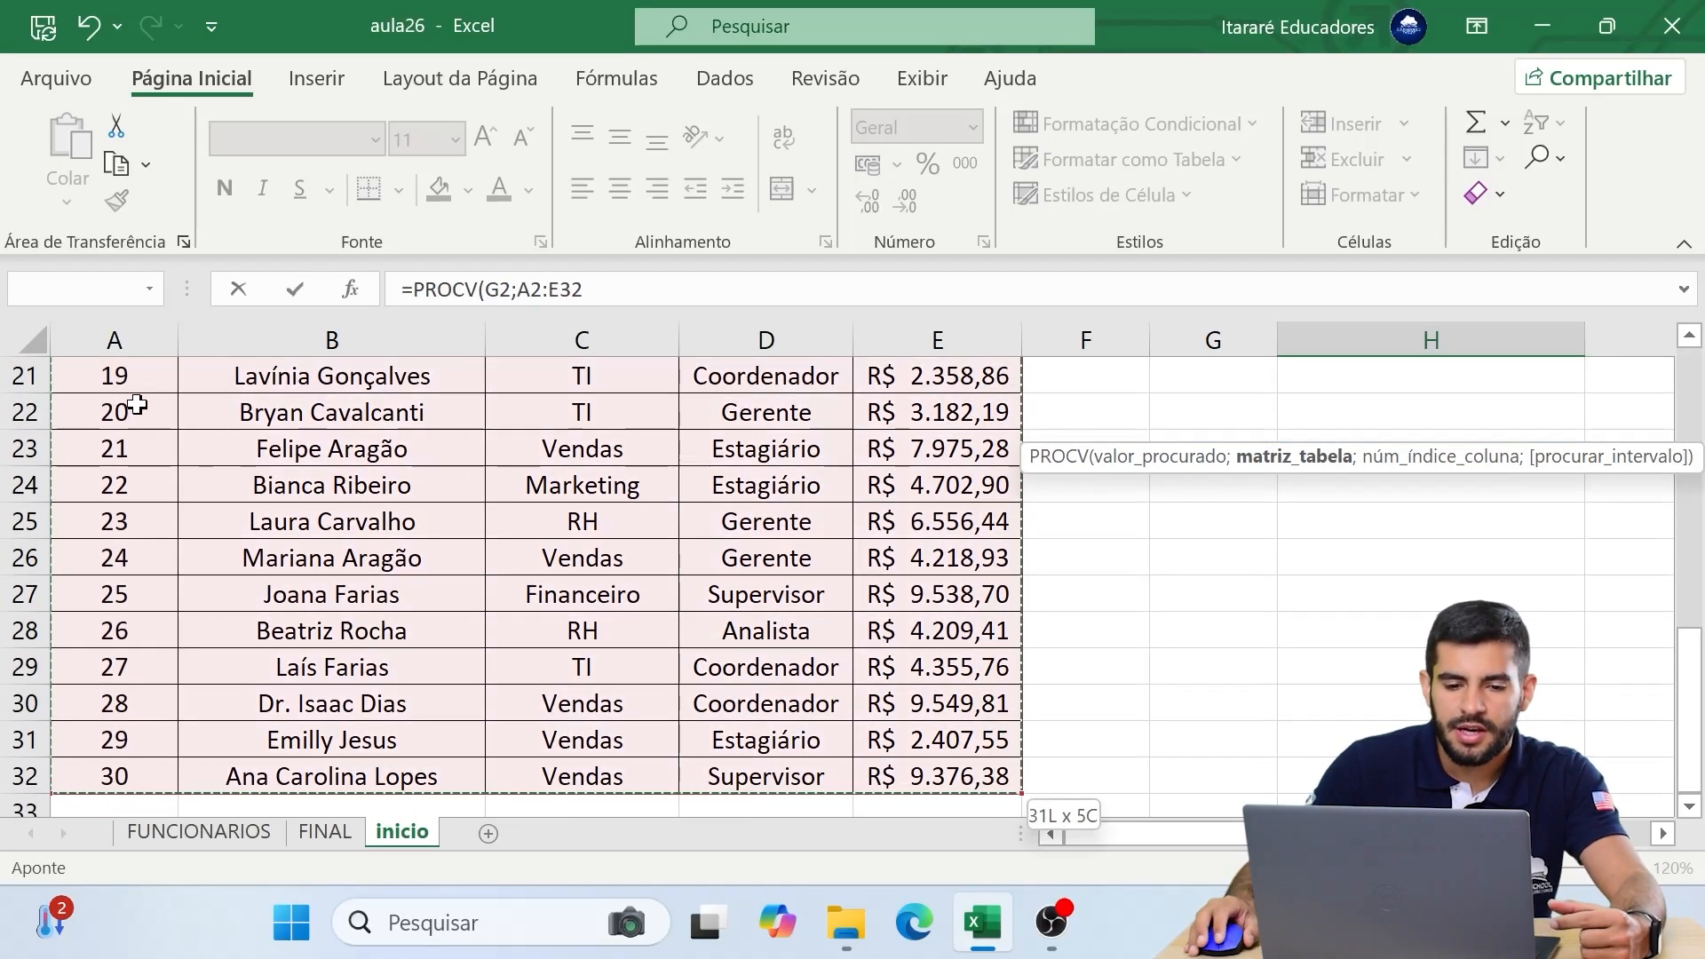
scroll(102, 417, up, 7)
drag(582, 288, 517, 284)
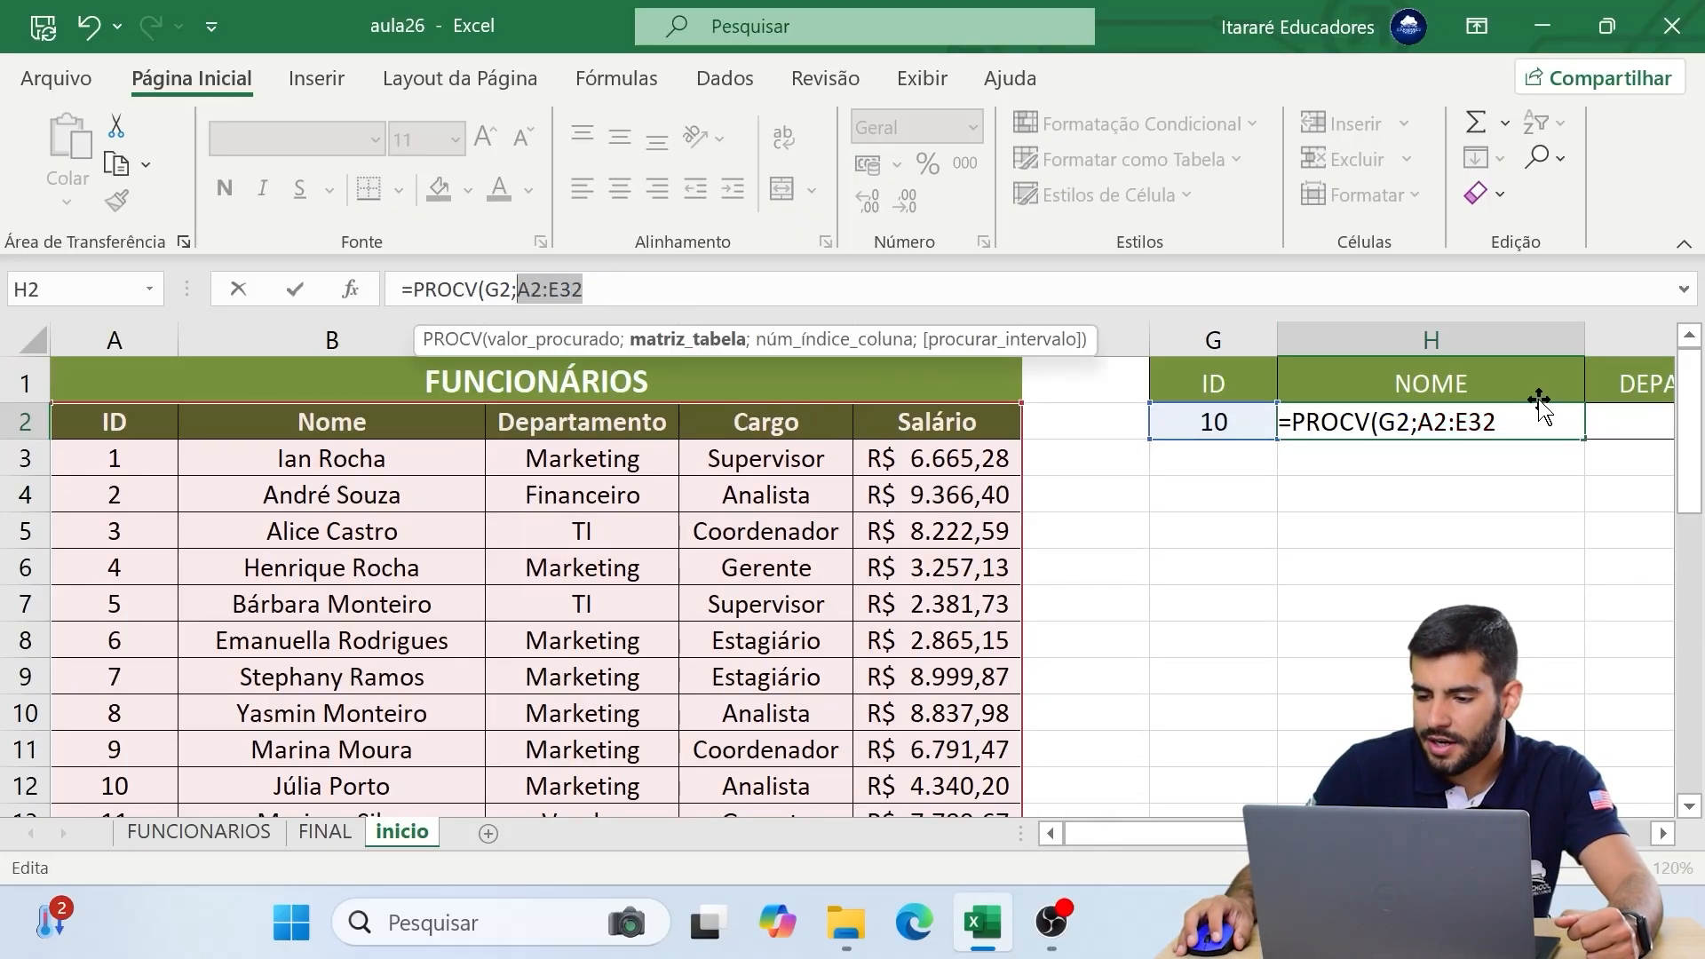
drag(1507, 401, 1418, 407)
click(1514, 413)
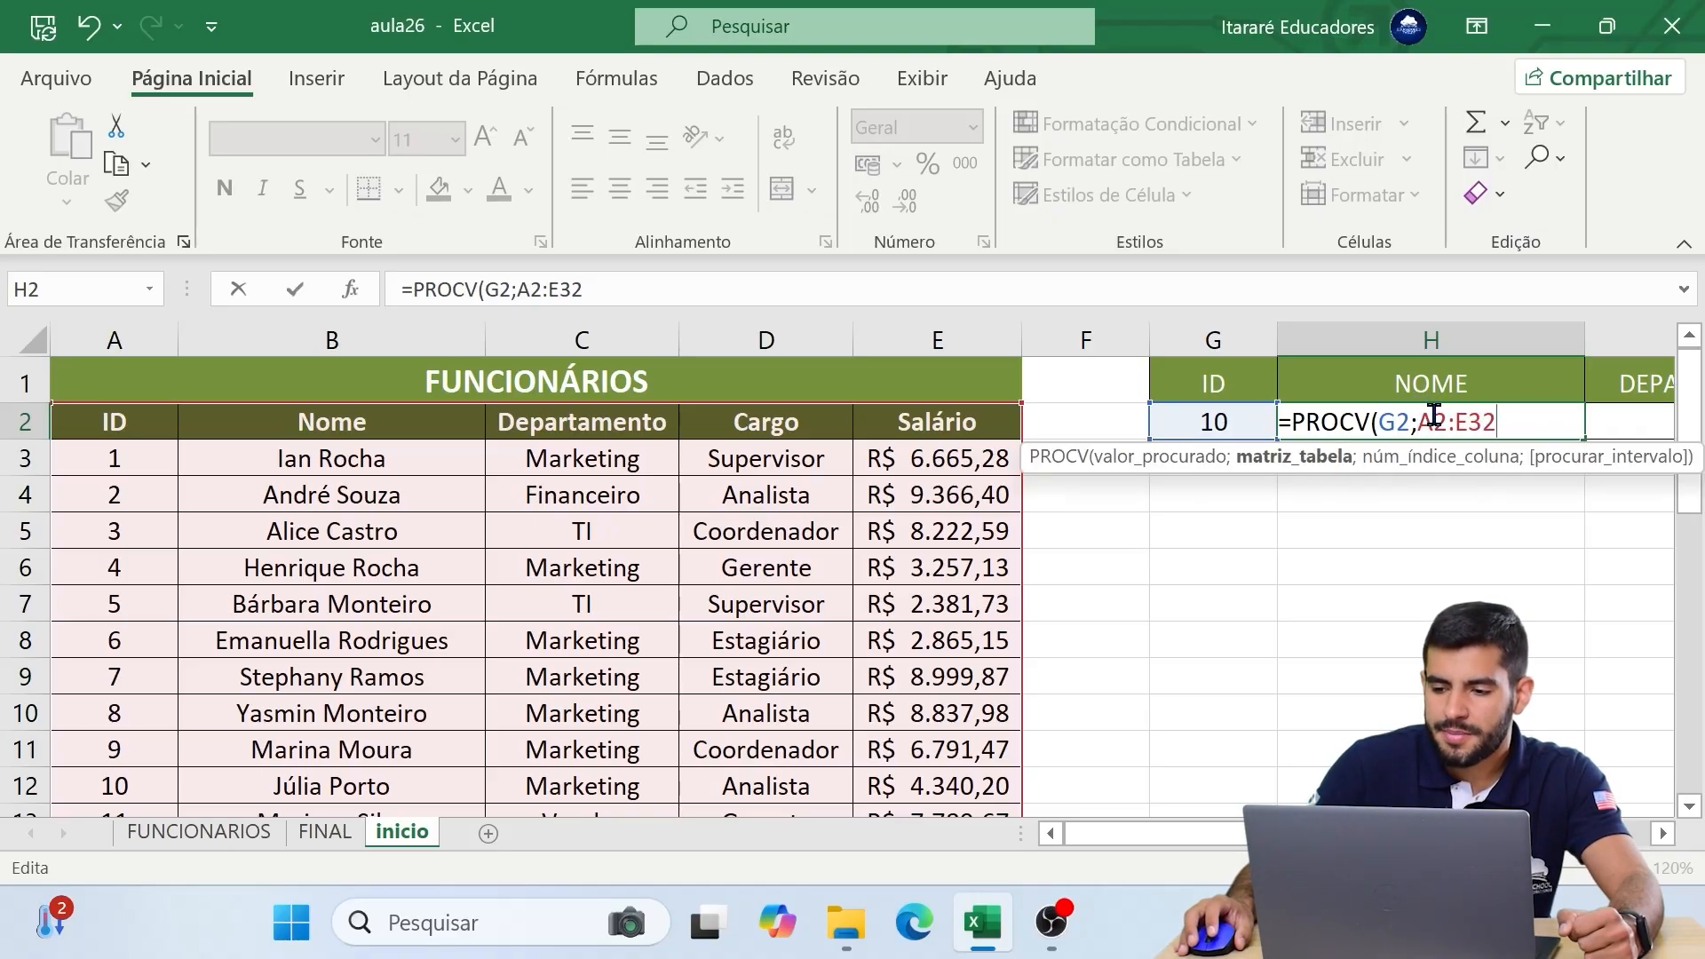
text(;)
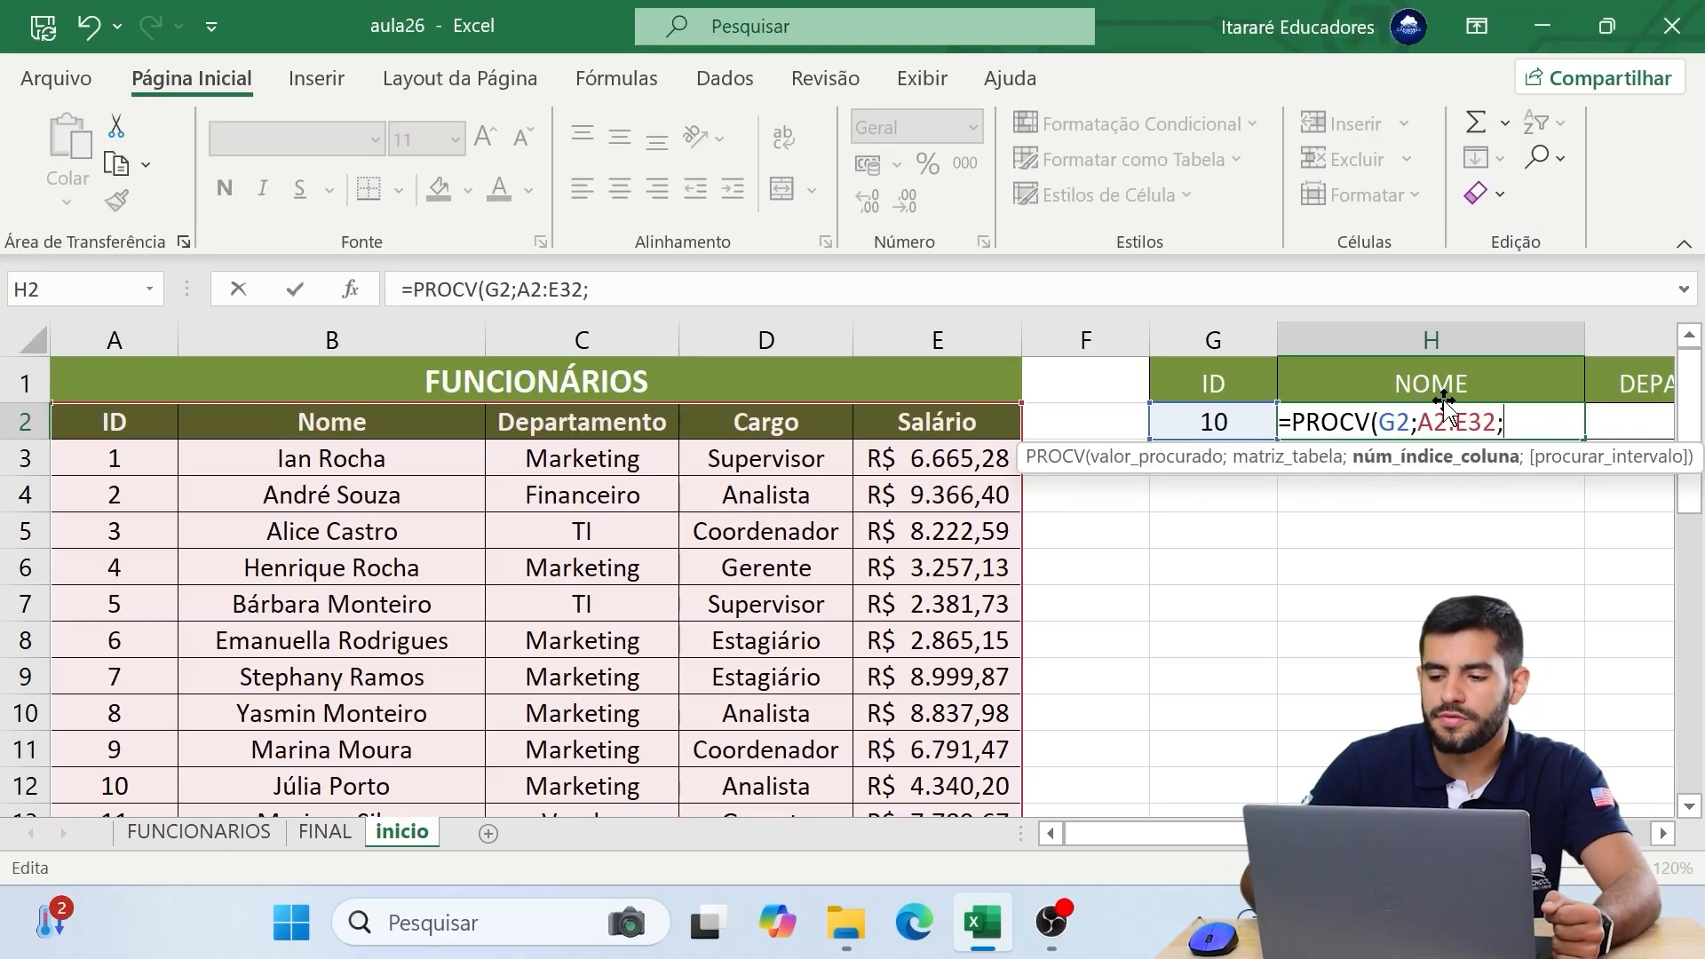
drag(1149, 841, 1229, 842)
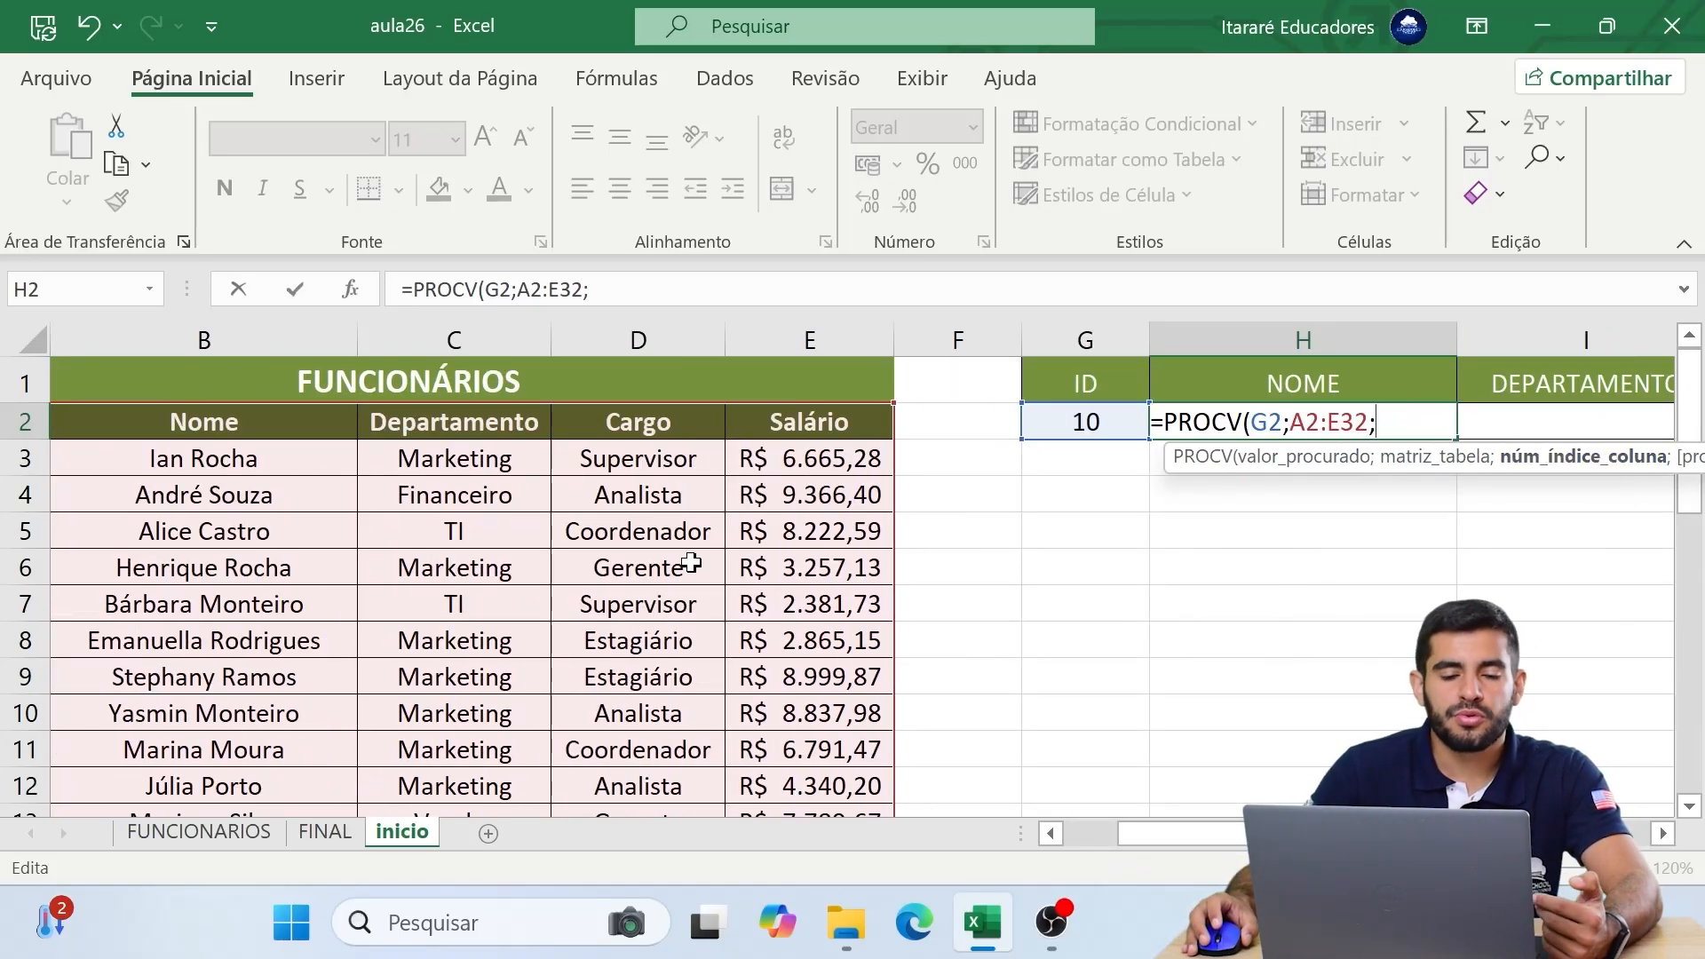
- Complete the PROCV in H2 with column index 2 and 0 for an exact match, and close the parenthesis
drag(1137, 833, 1086, 833)
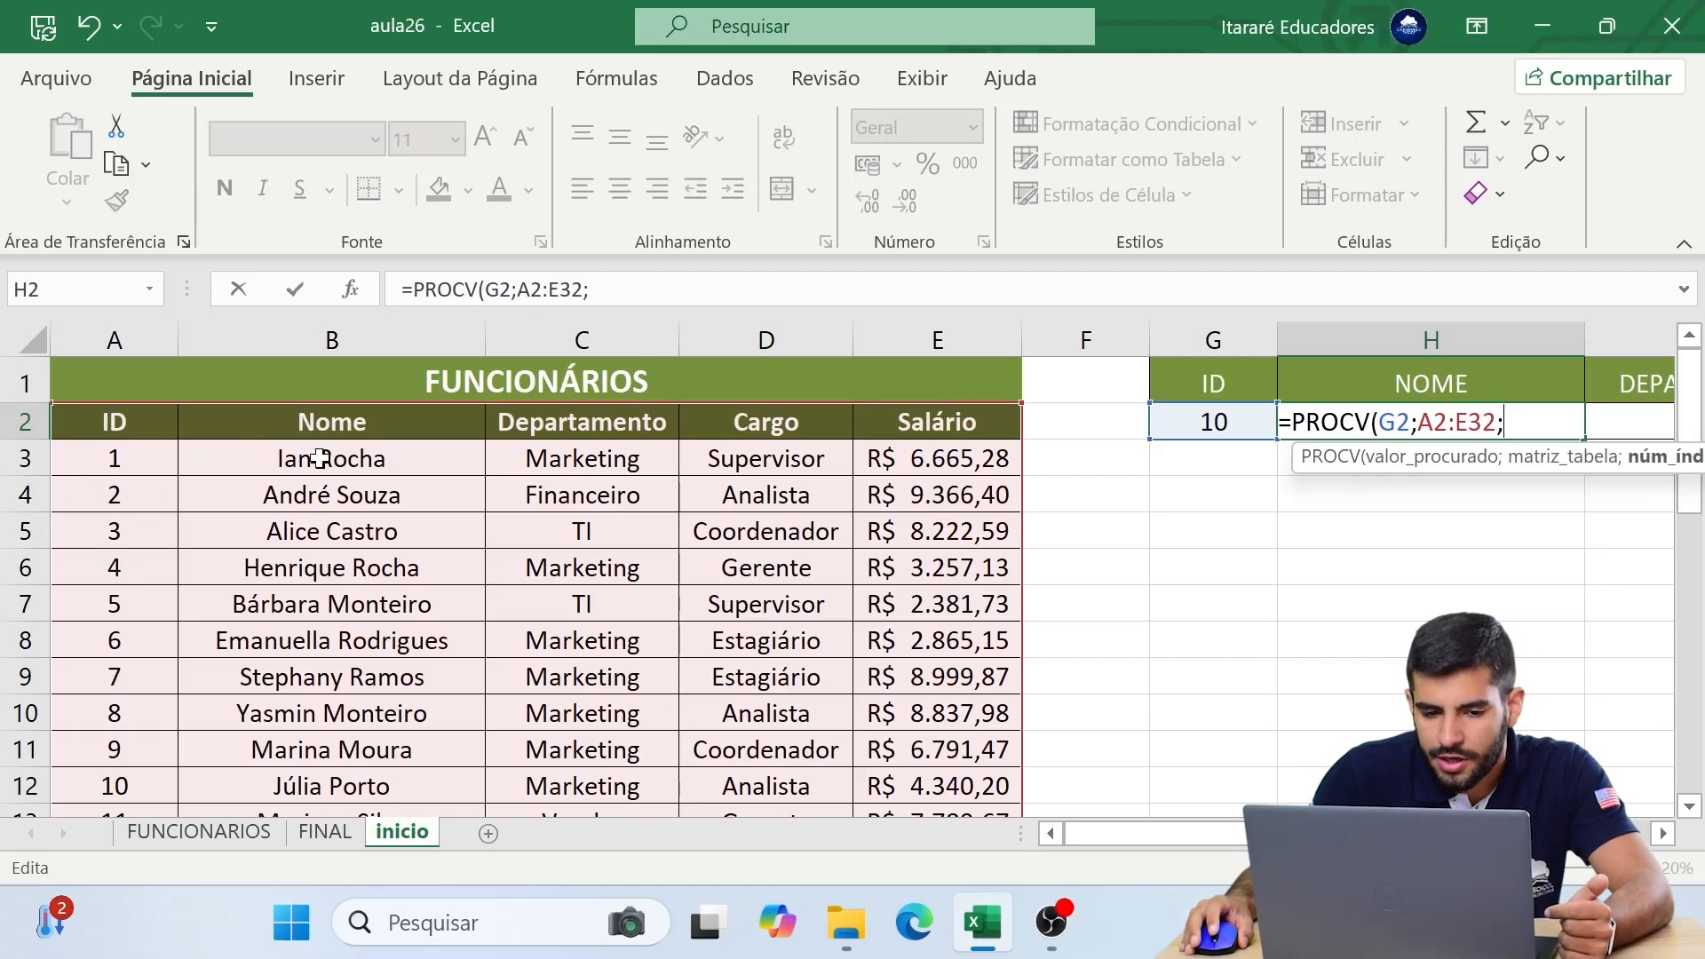
text(2)
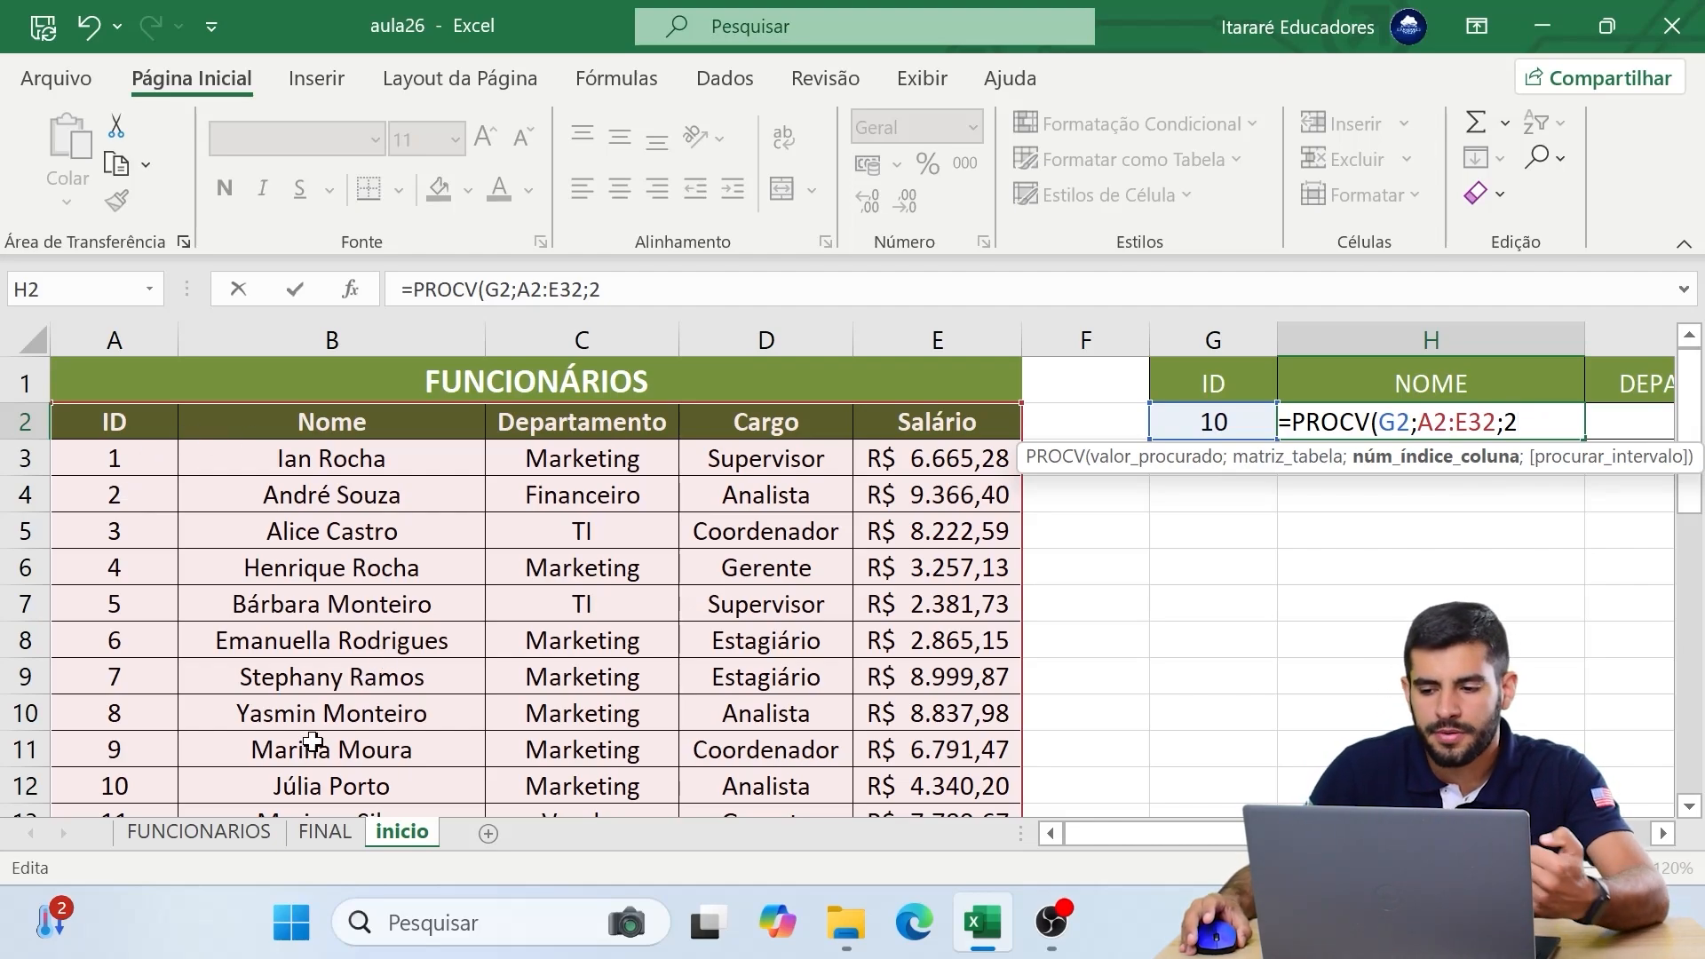
text(;)
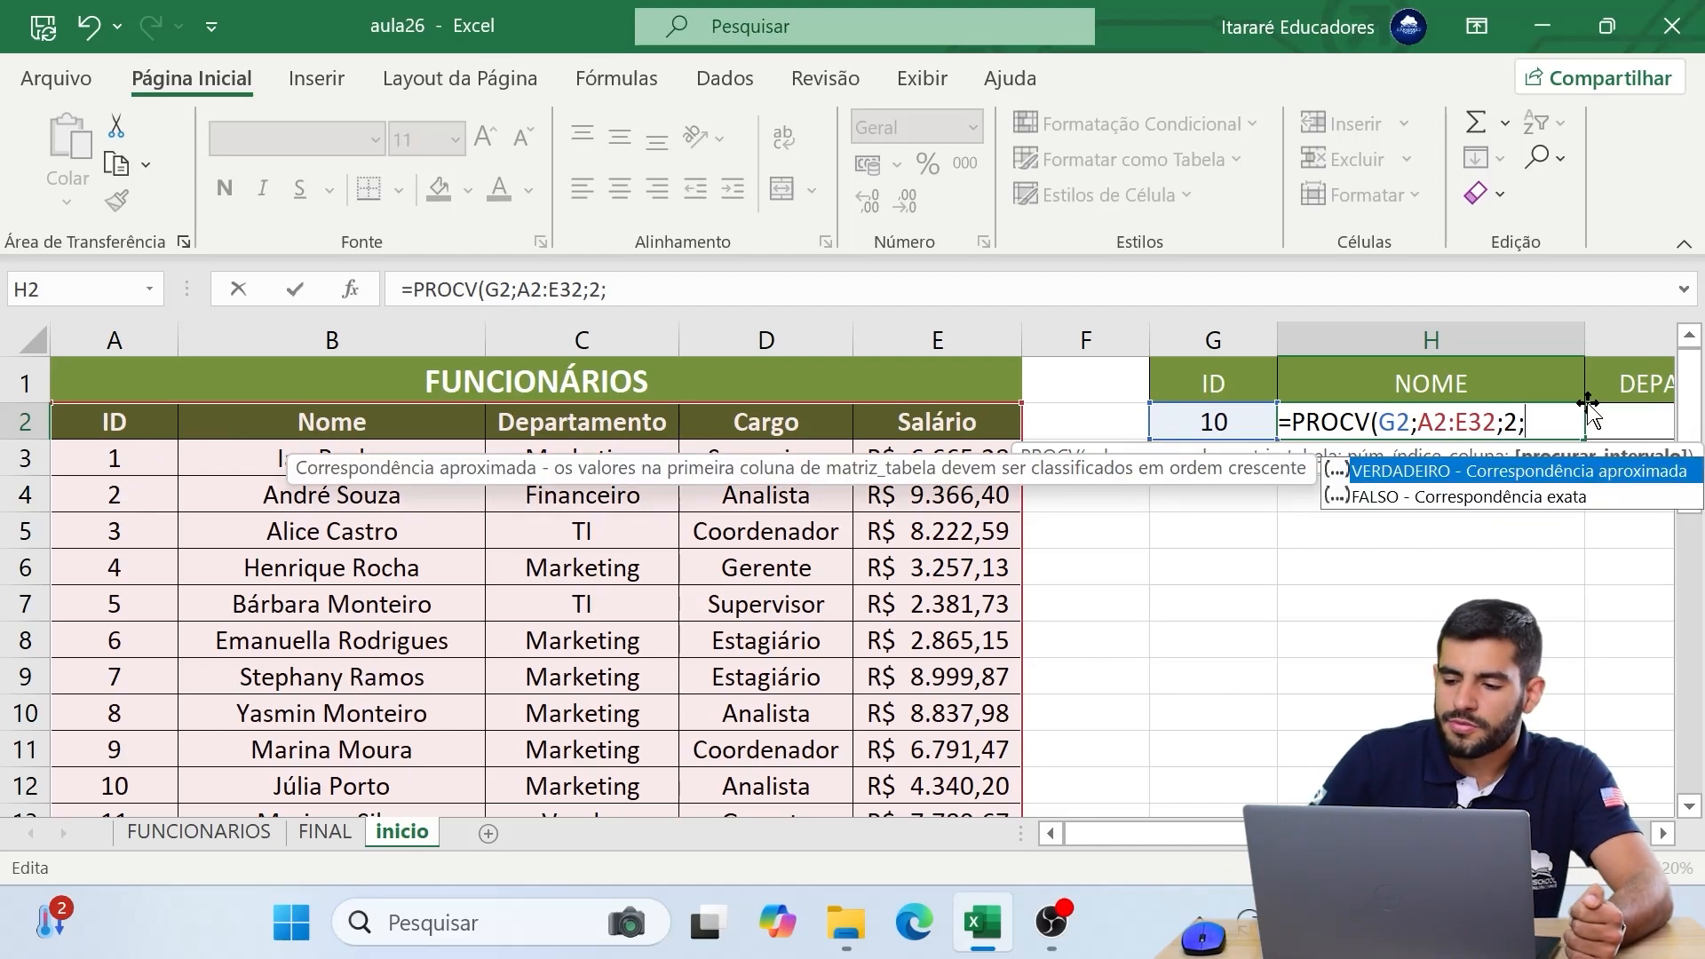
click(1544, 416)
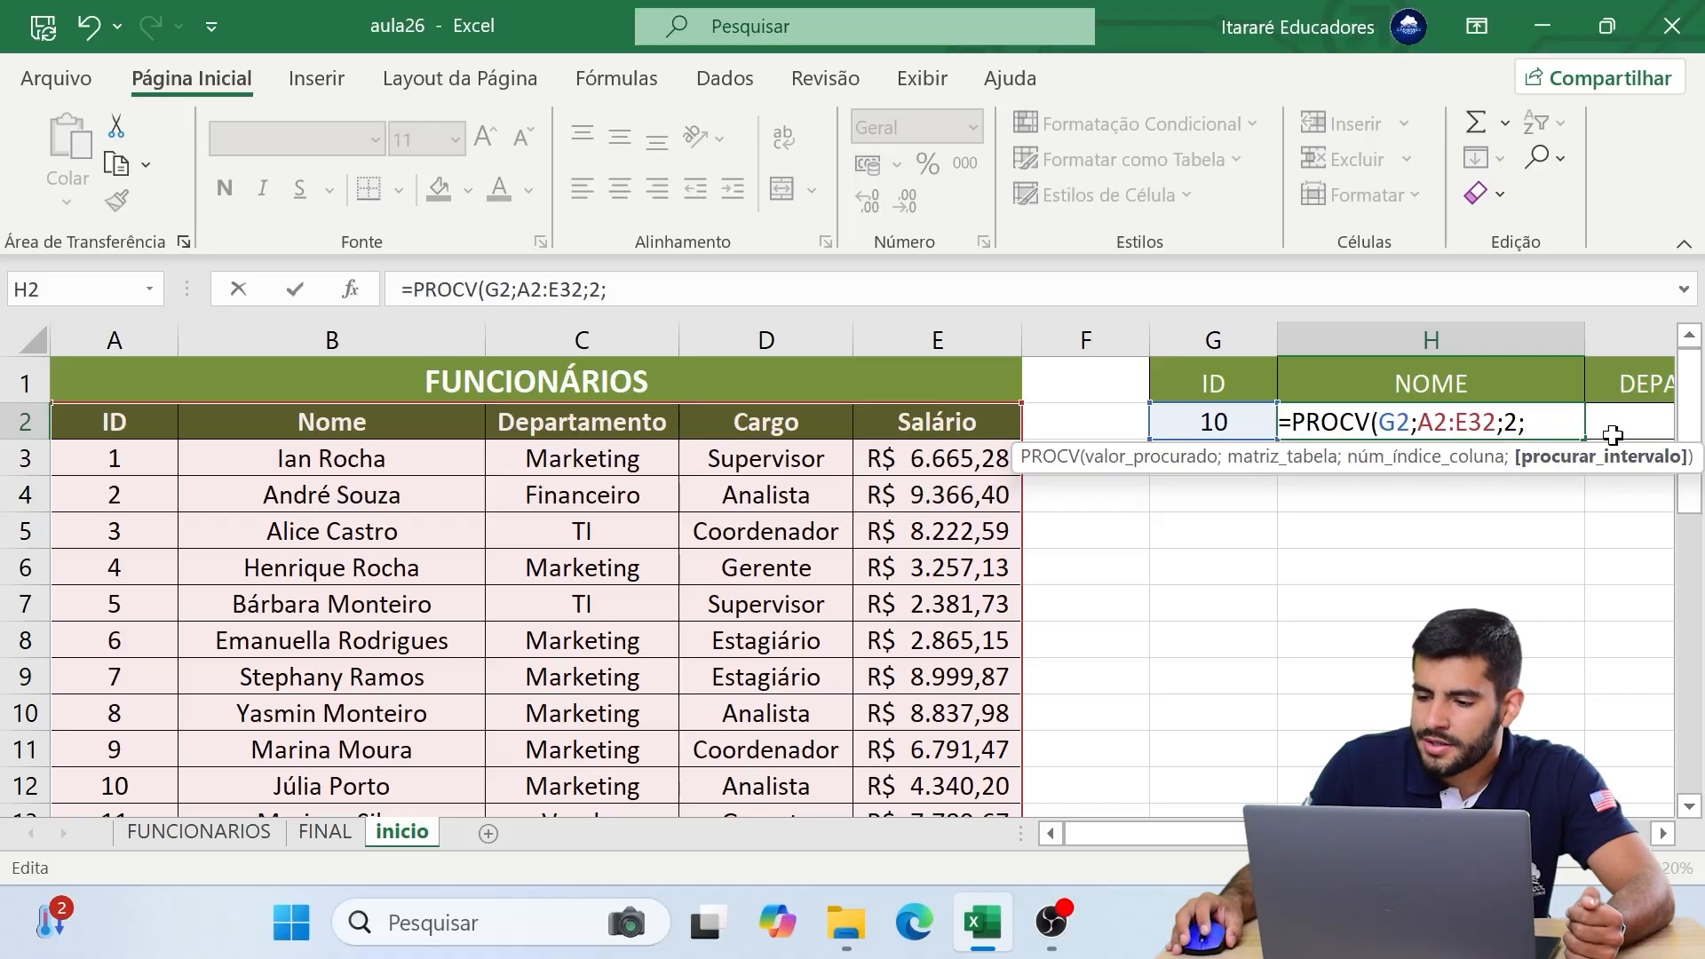
click(1567, 420)
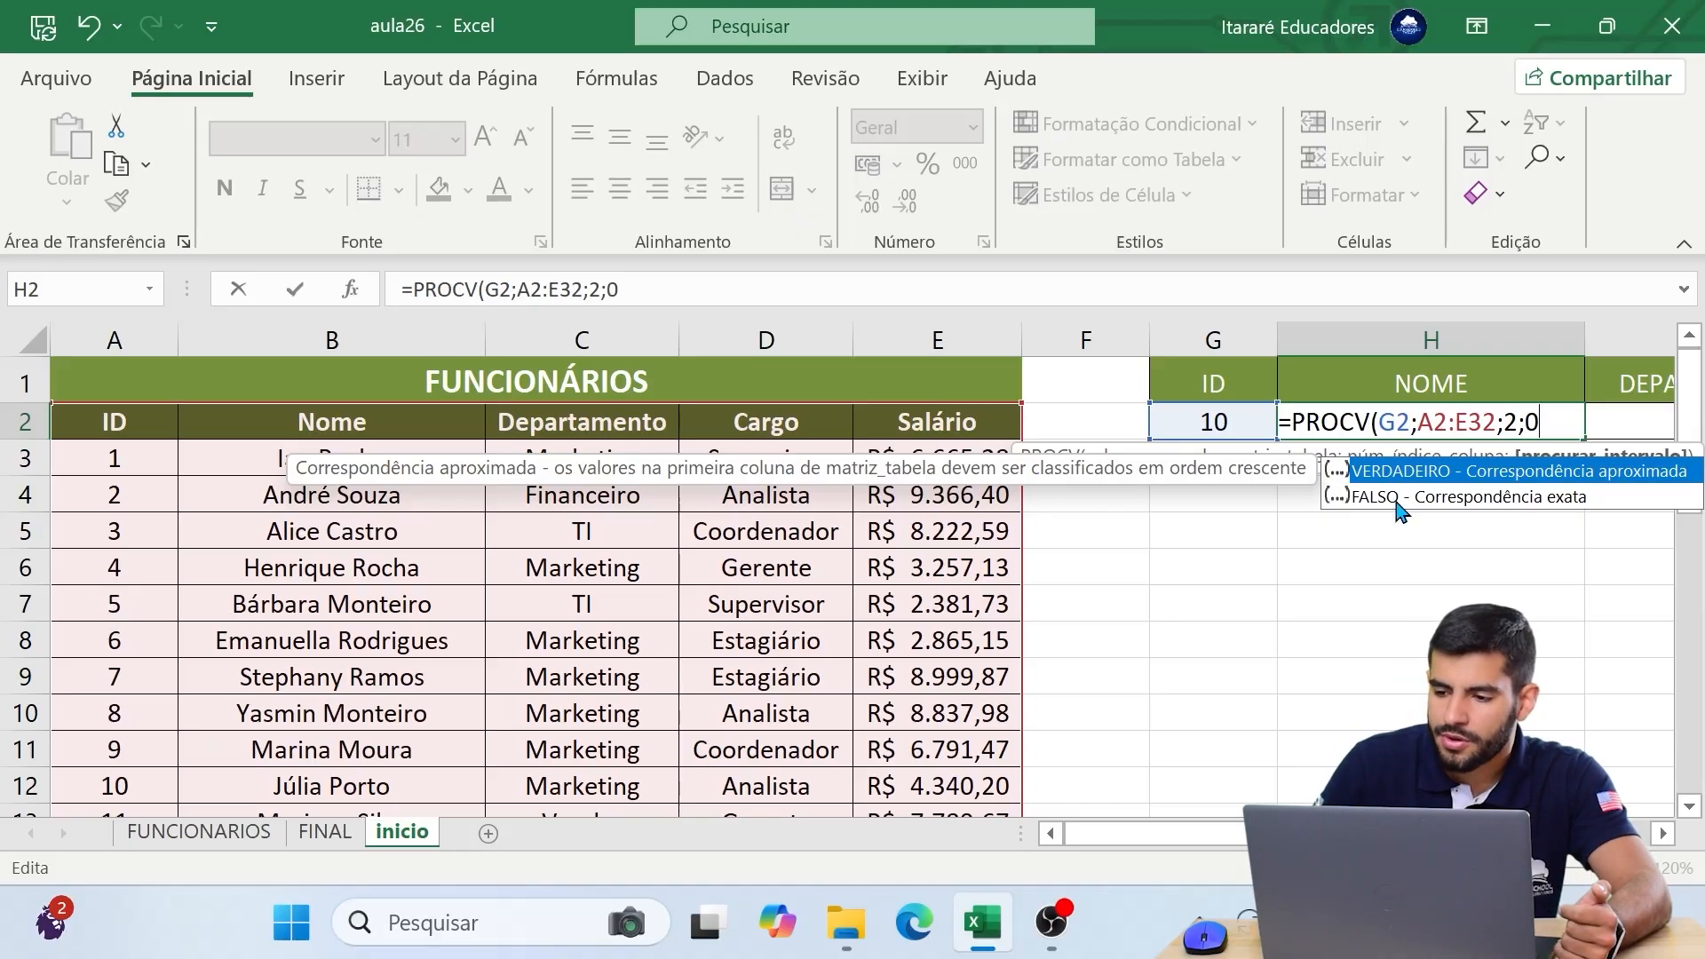
click(1544, 414)
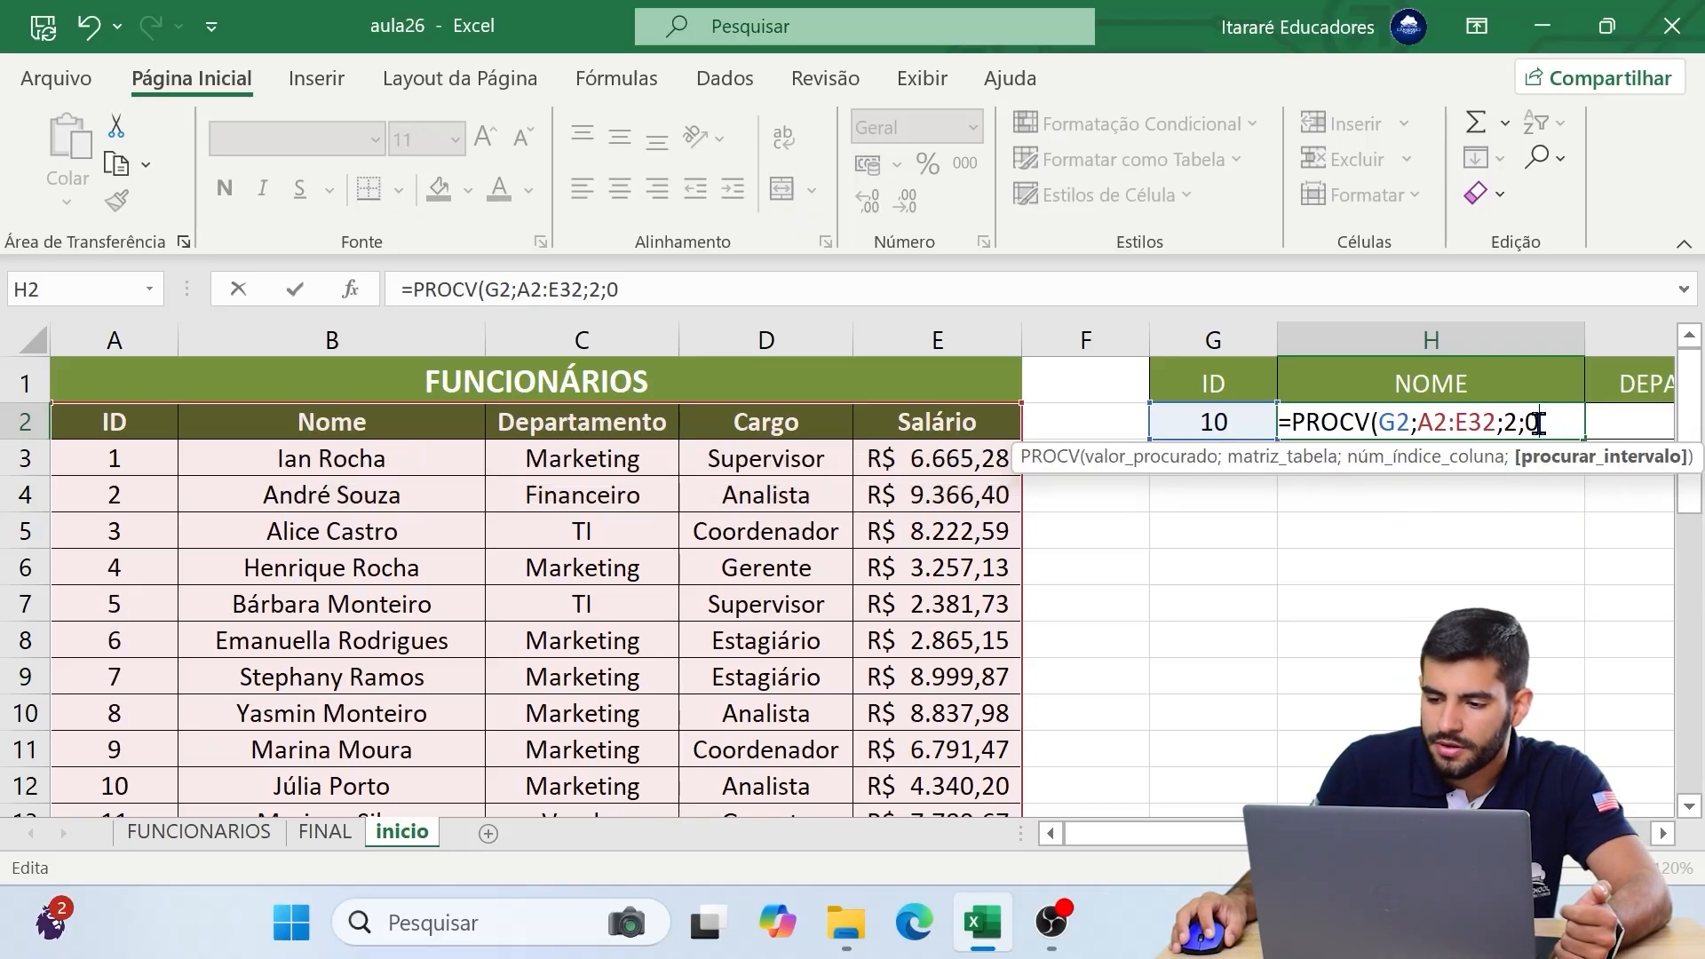
text())
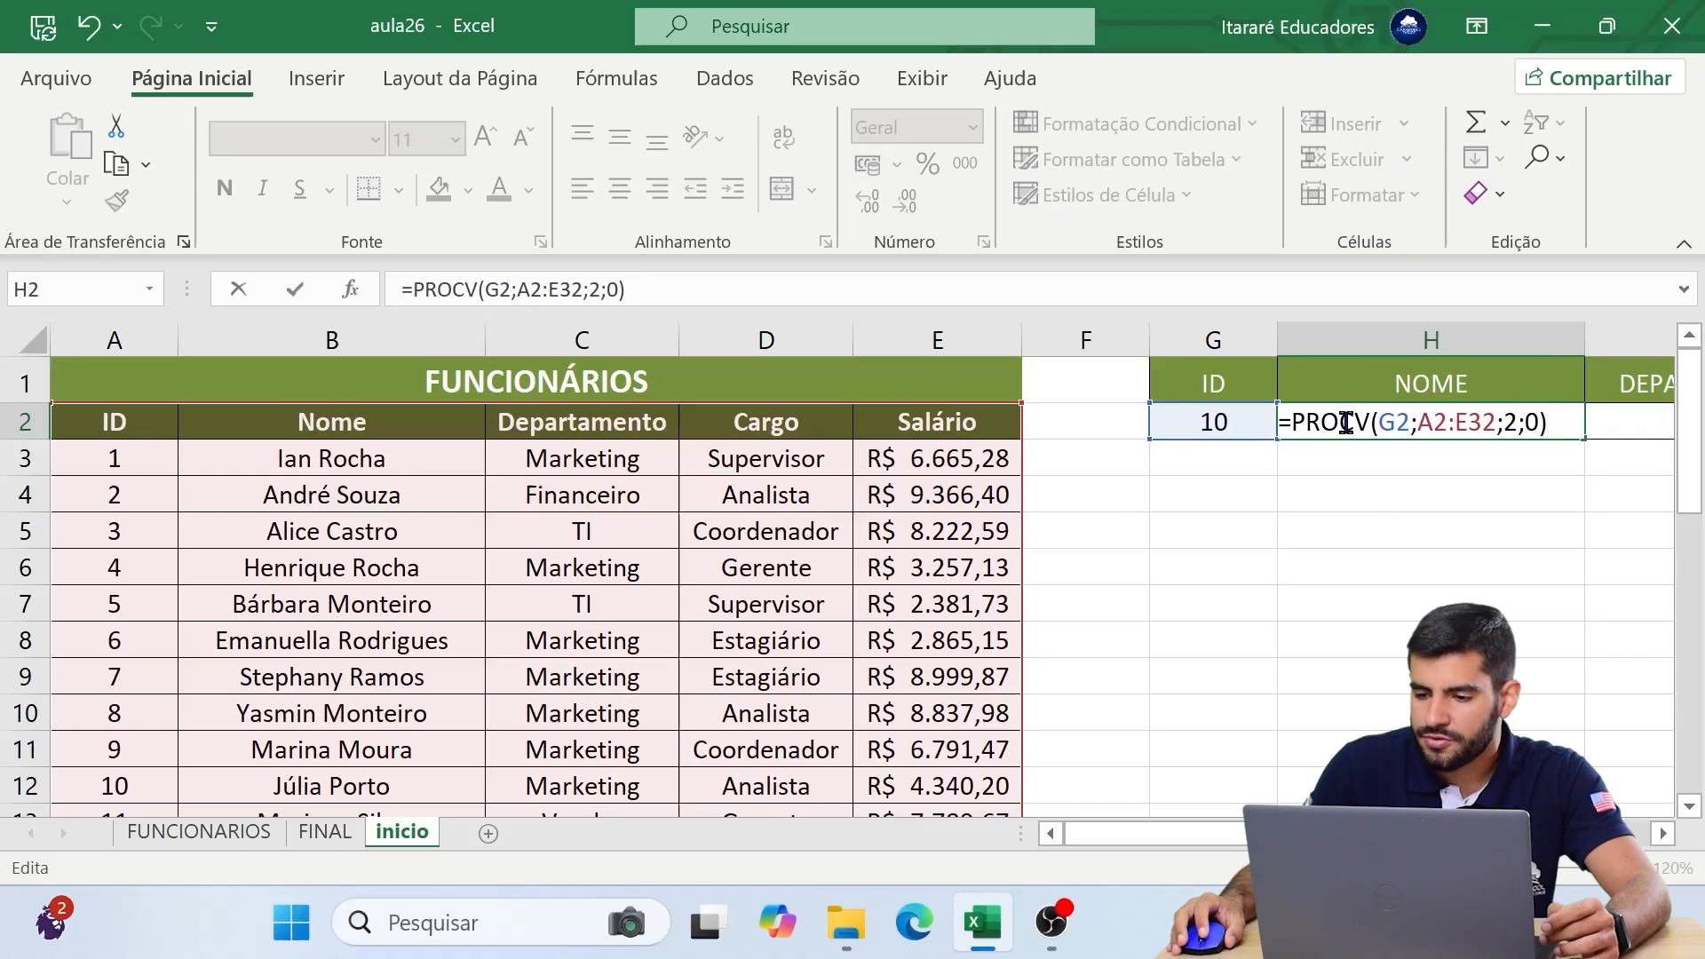
- Check the PROCV arguments and enter the formula in H2, comparing its result with the name in the table row for ID 10
click(1412, 422)
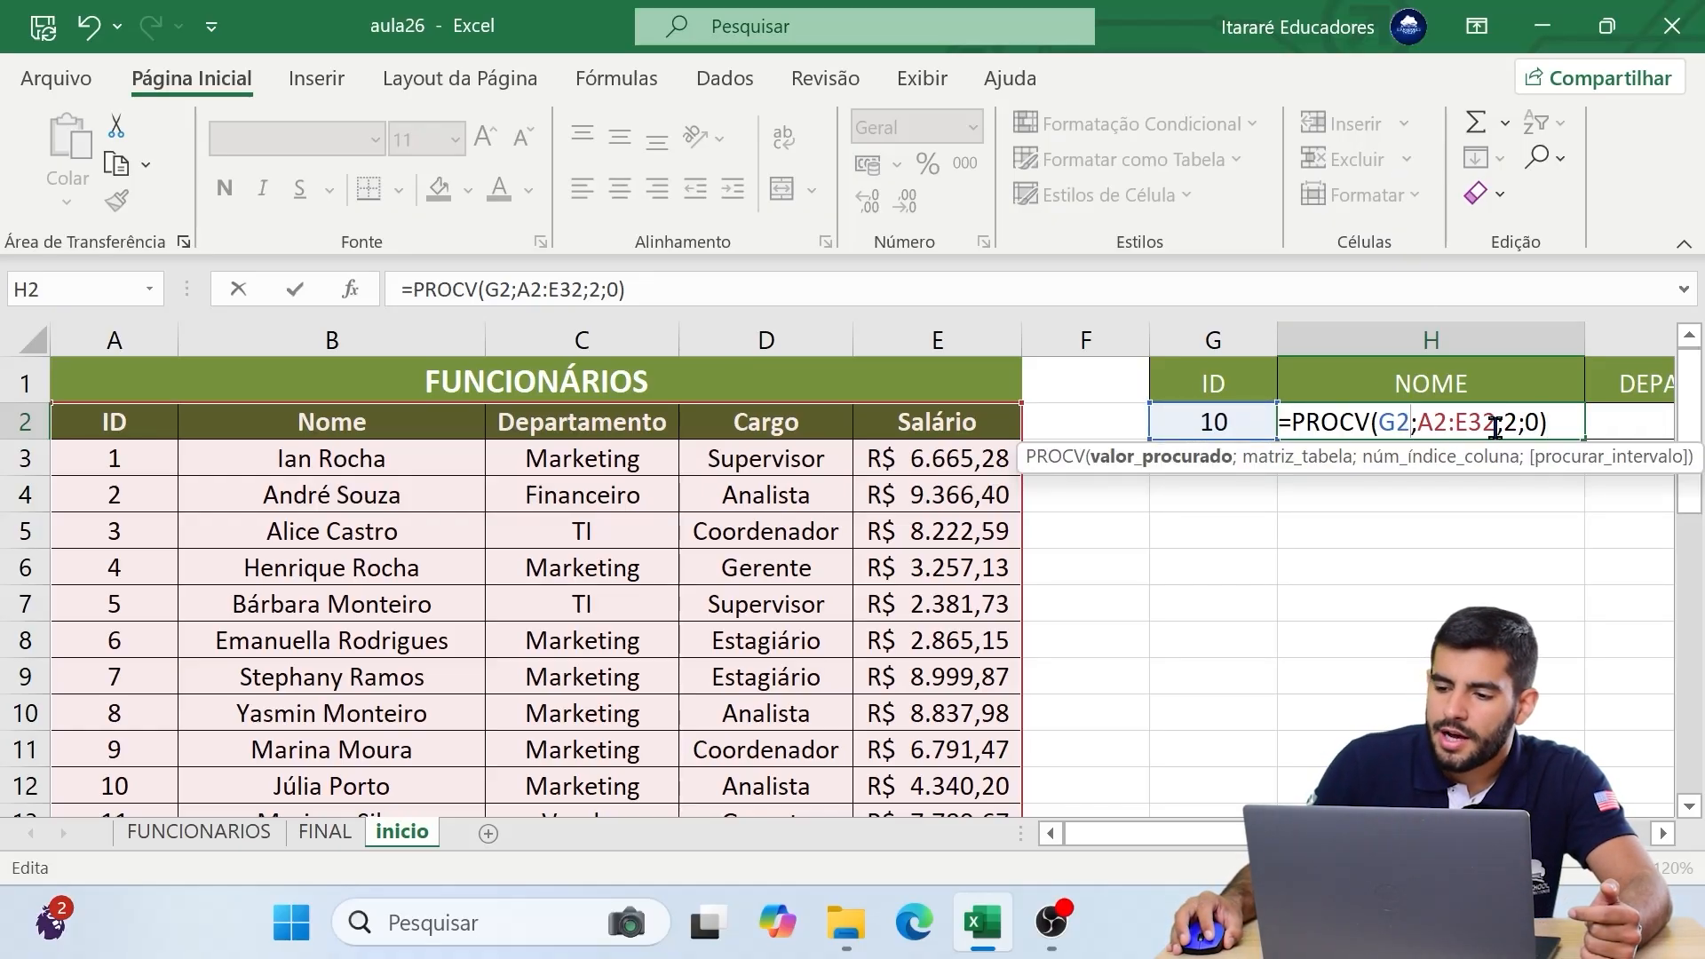
drag(1496, 422, 1418, 423)
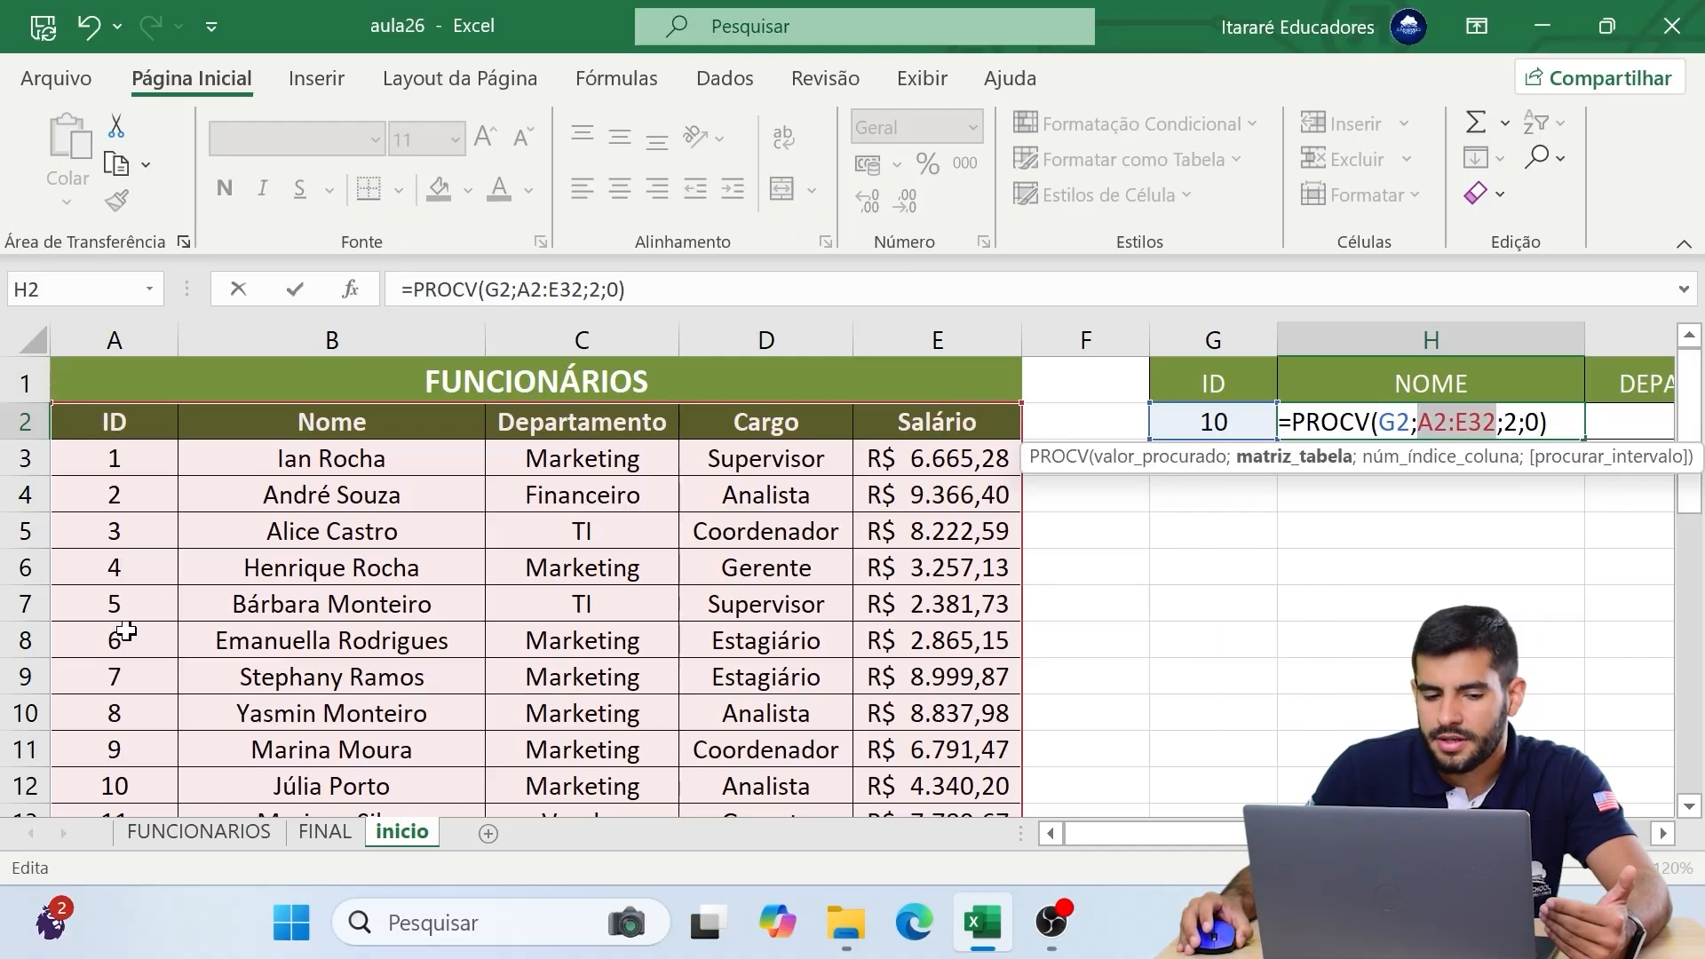
click(1517, 423)
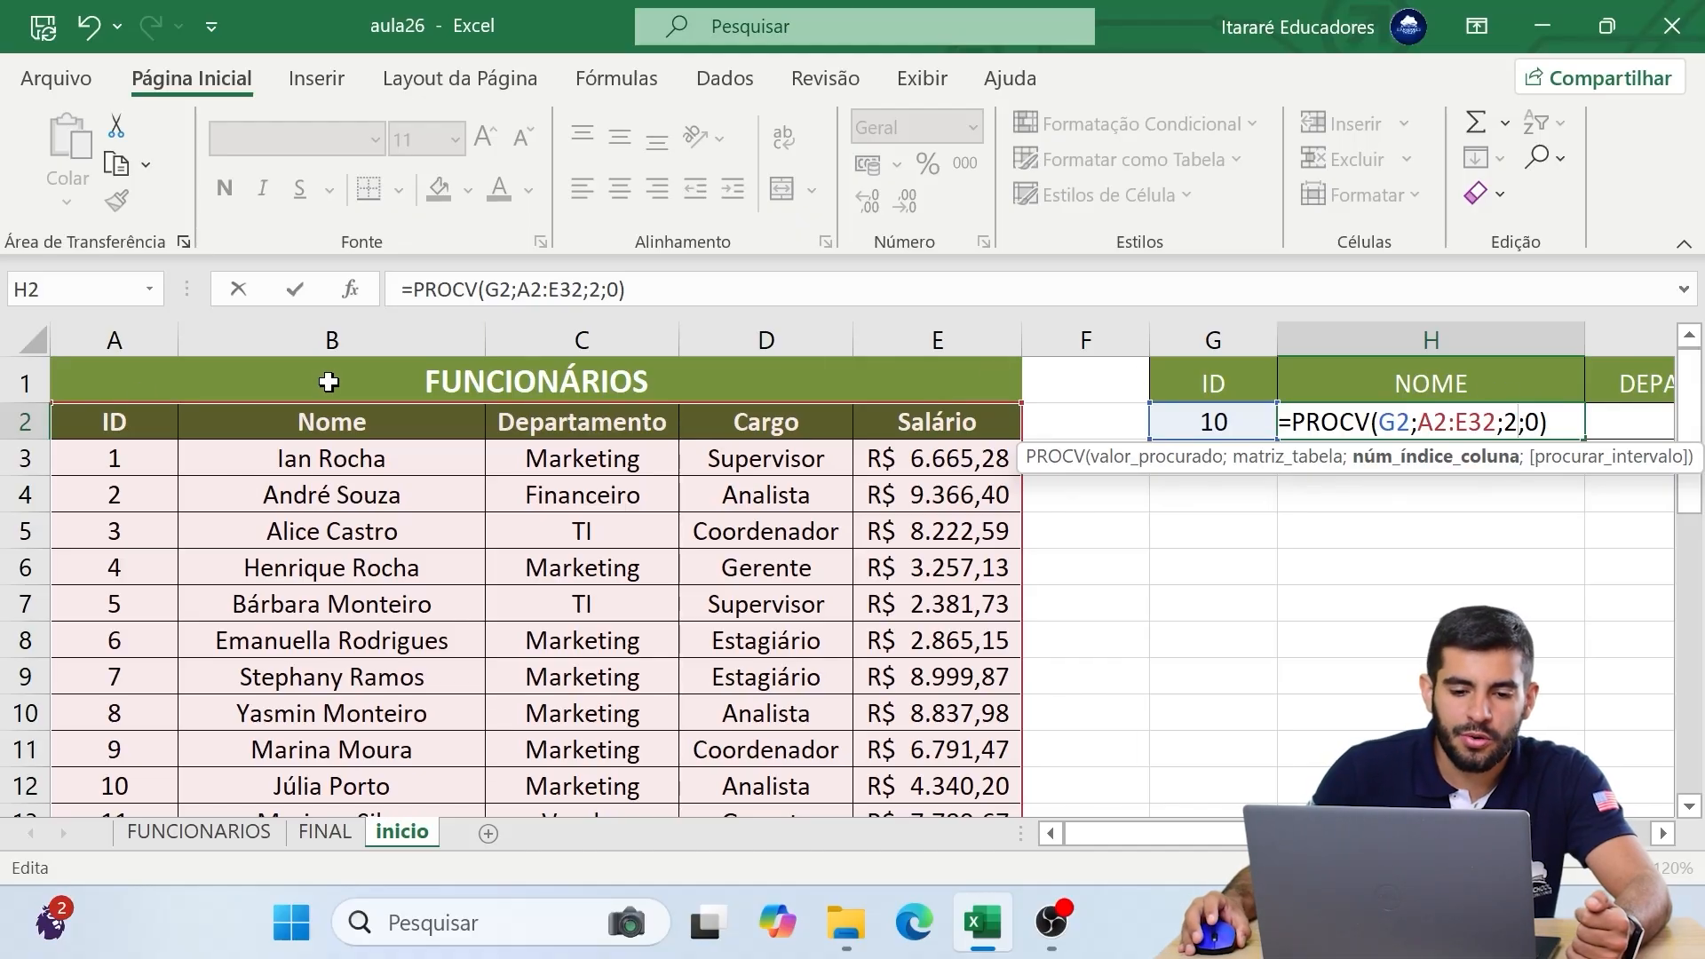
click(1530, 419)
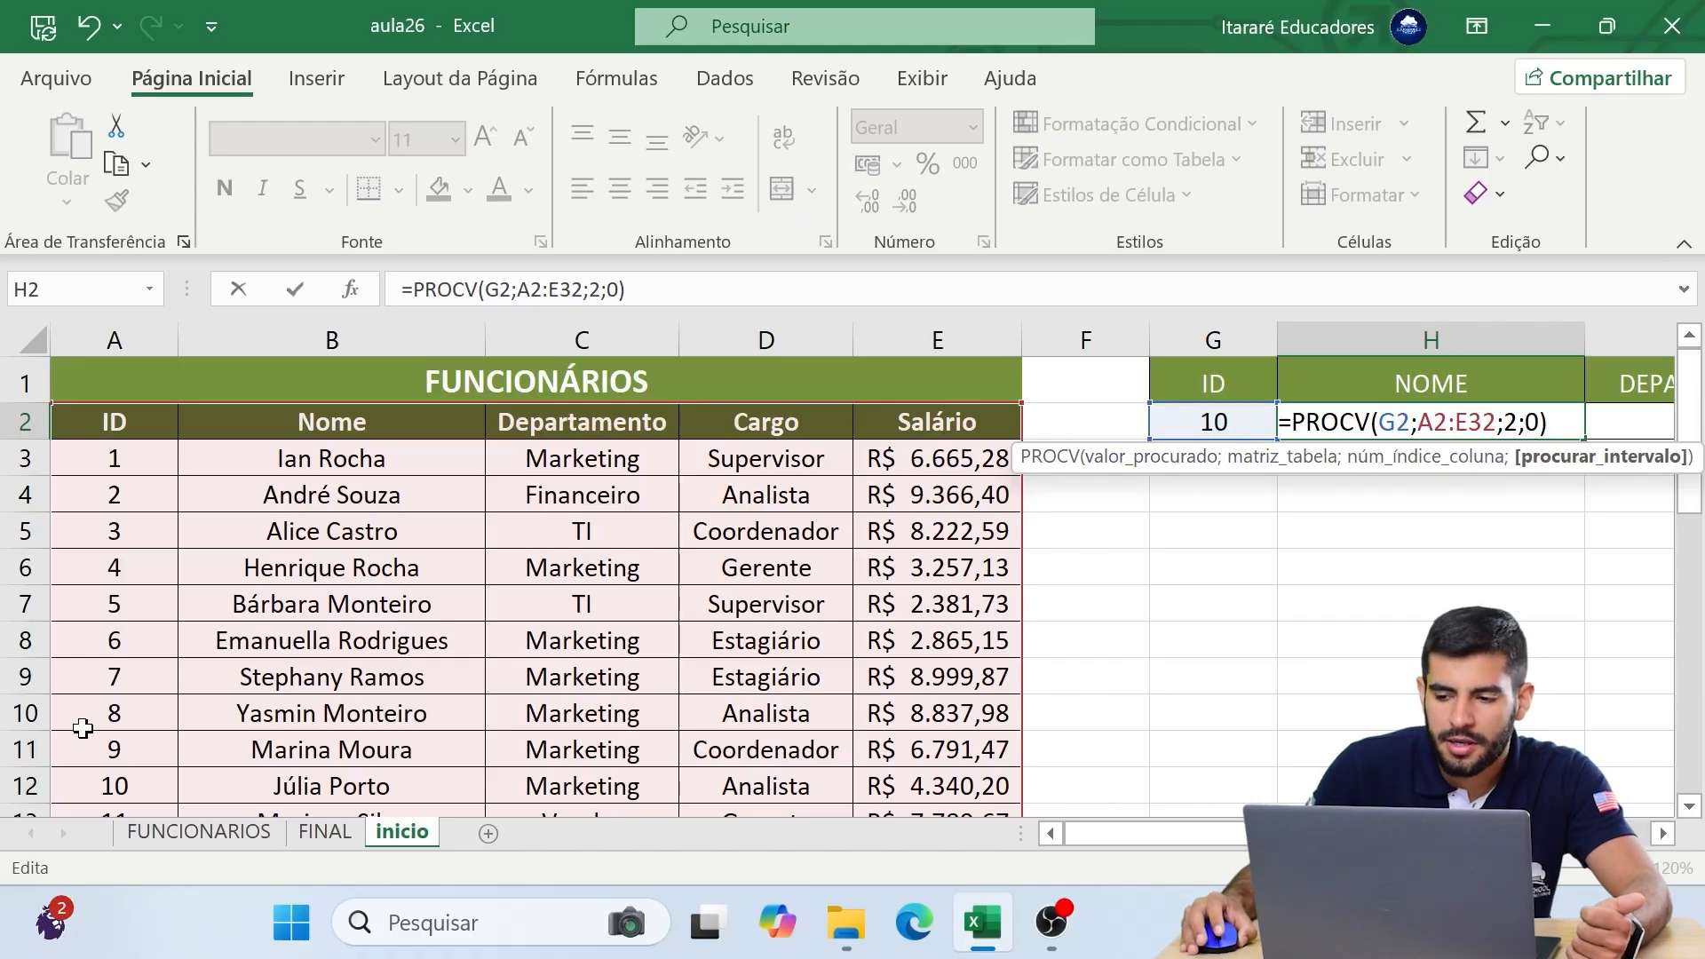
key(Return)
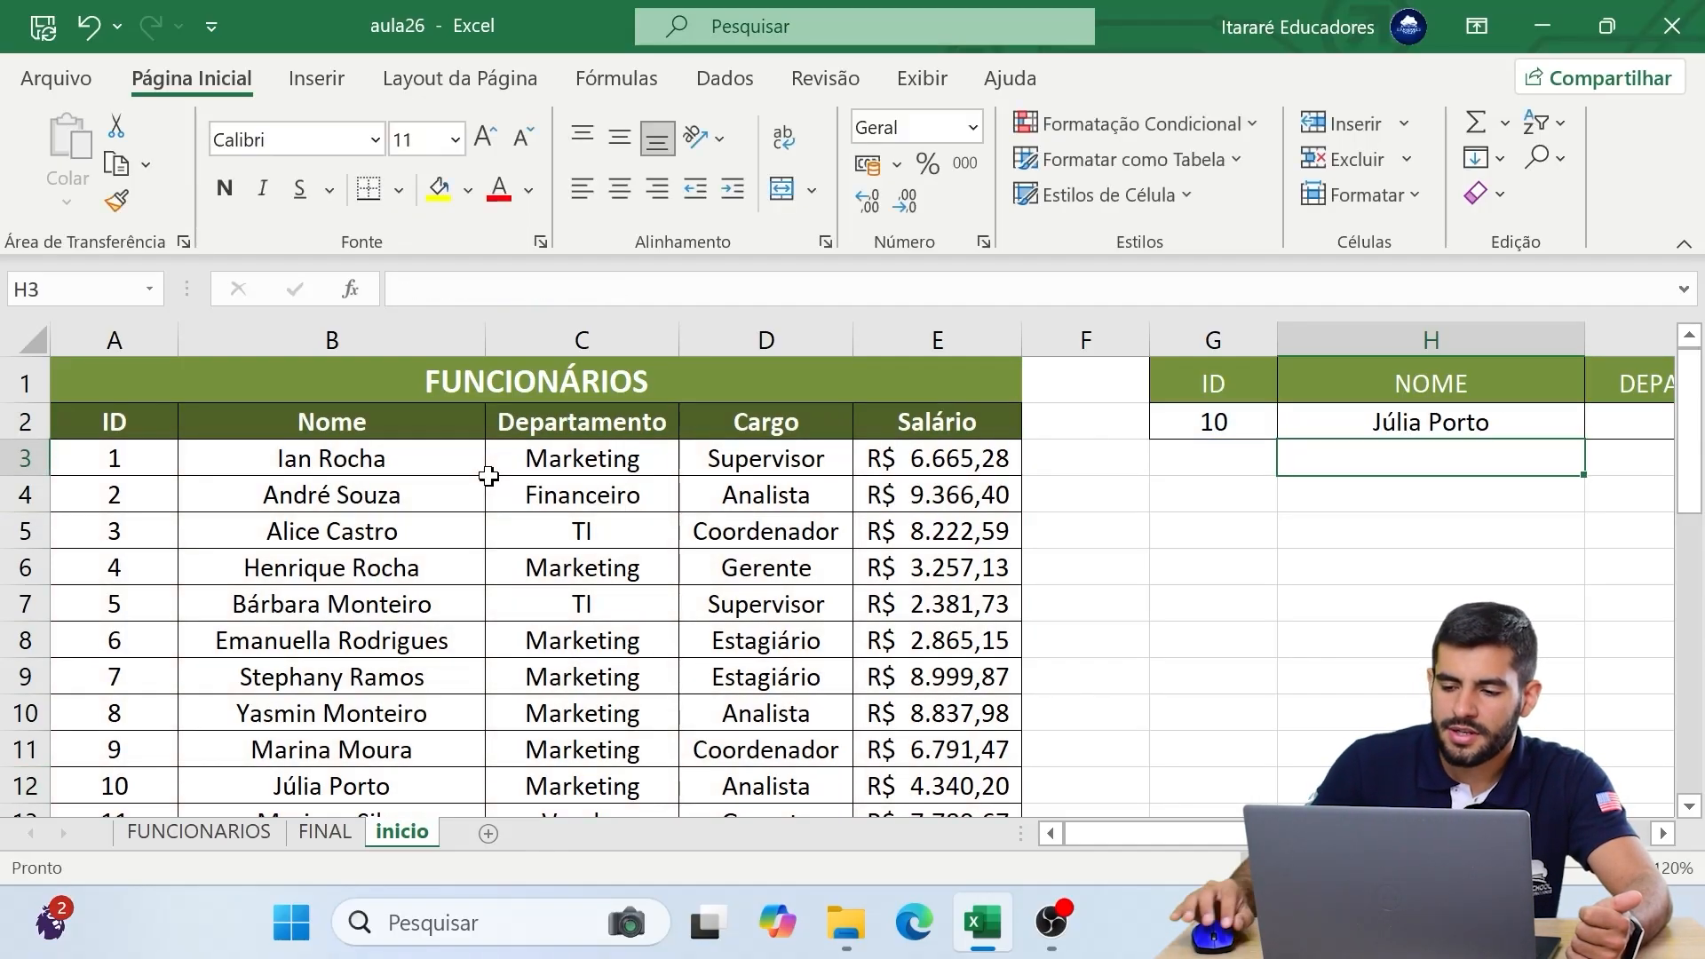
click(1366, 432)
click(257, 777)
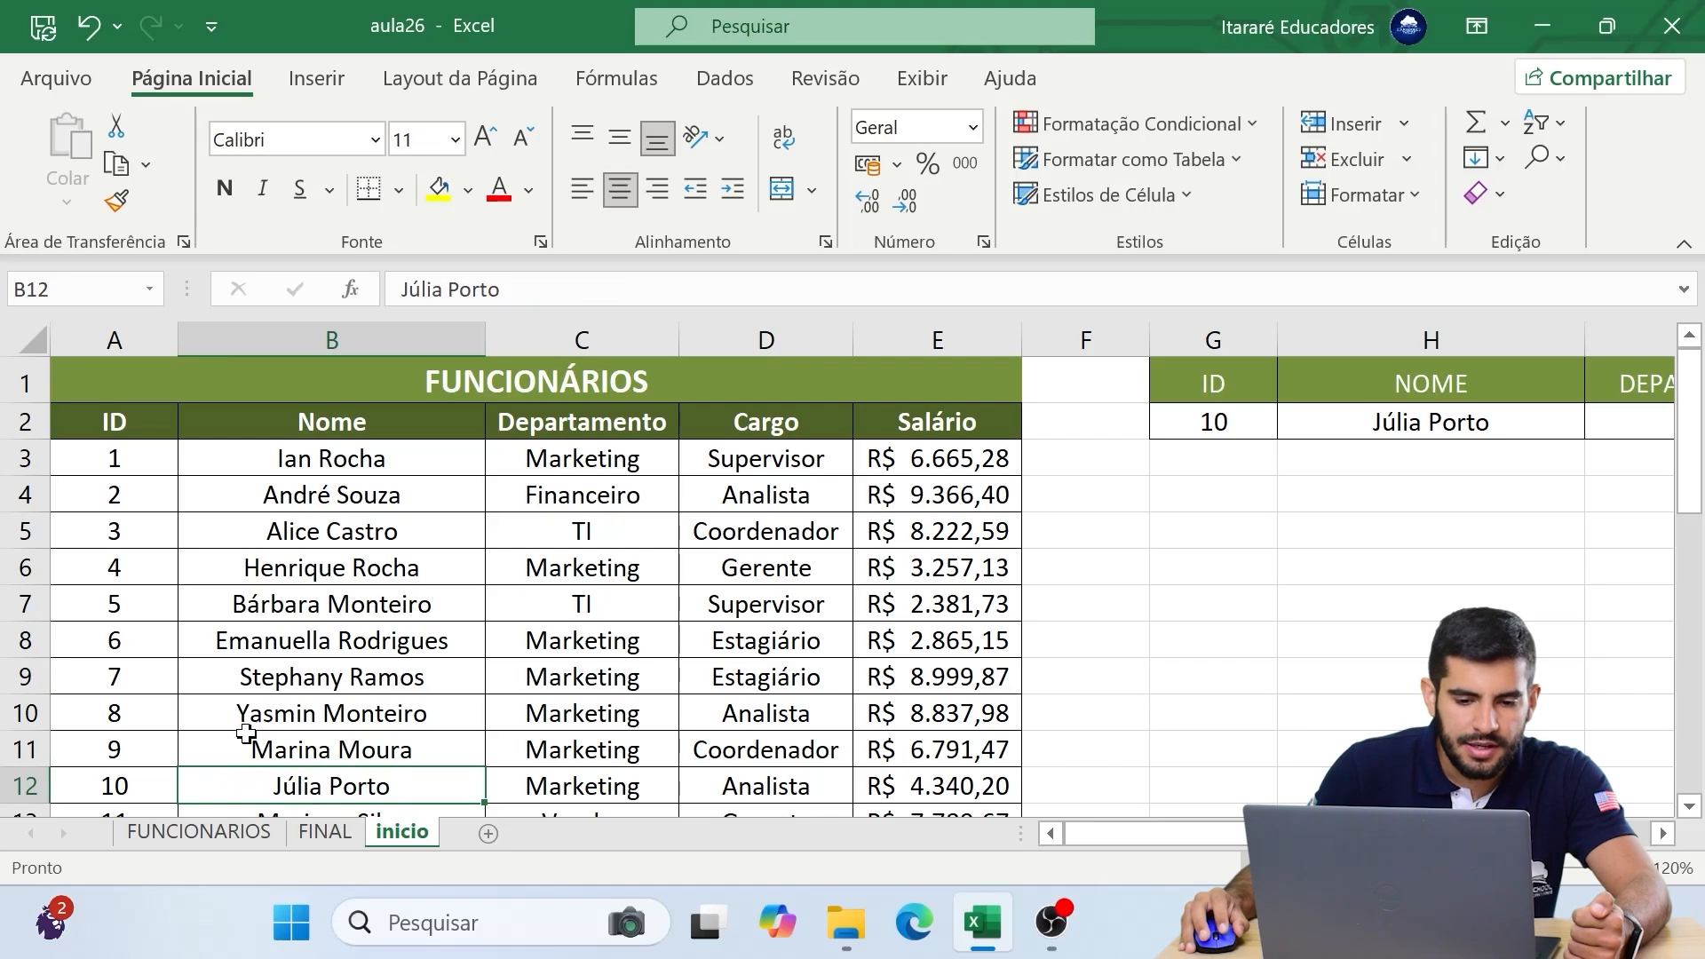
- Set the lookup ID in G2 to 18 and compare the returned name with the table row for ID 18
click(1219, 416)
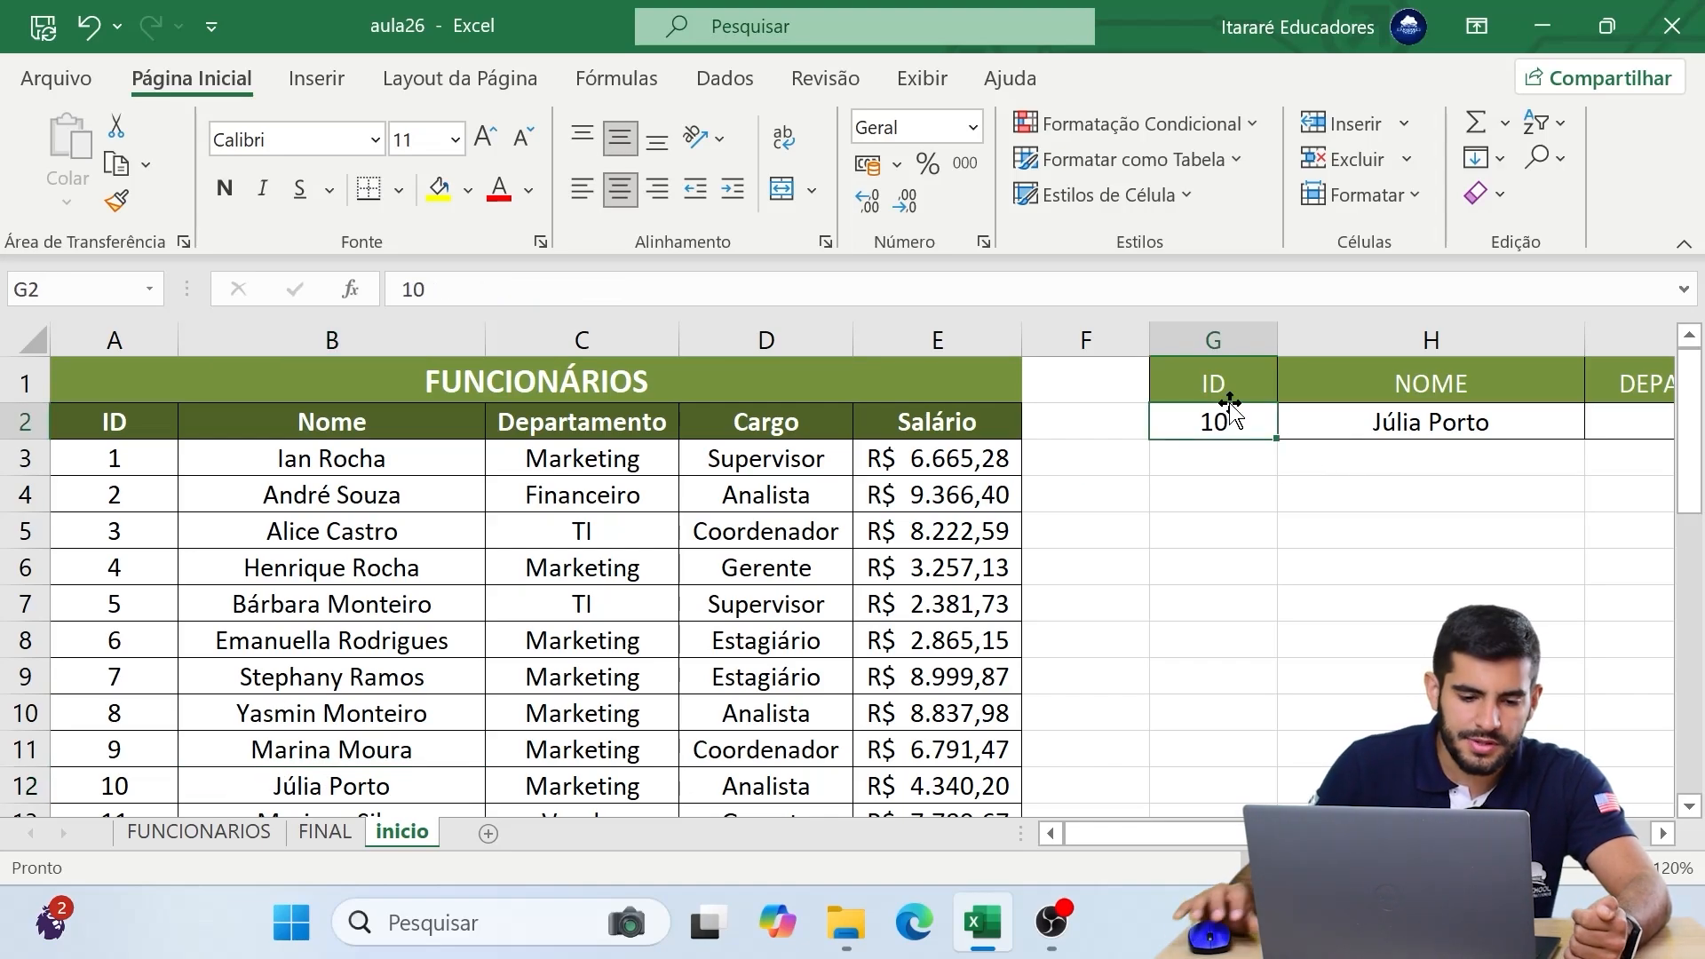
text(18)
key(Return)
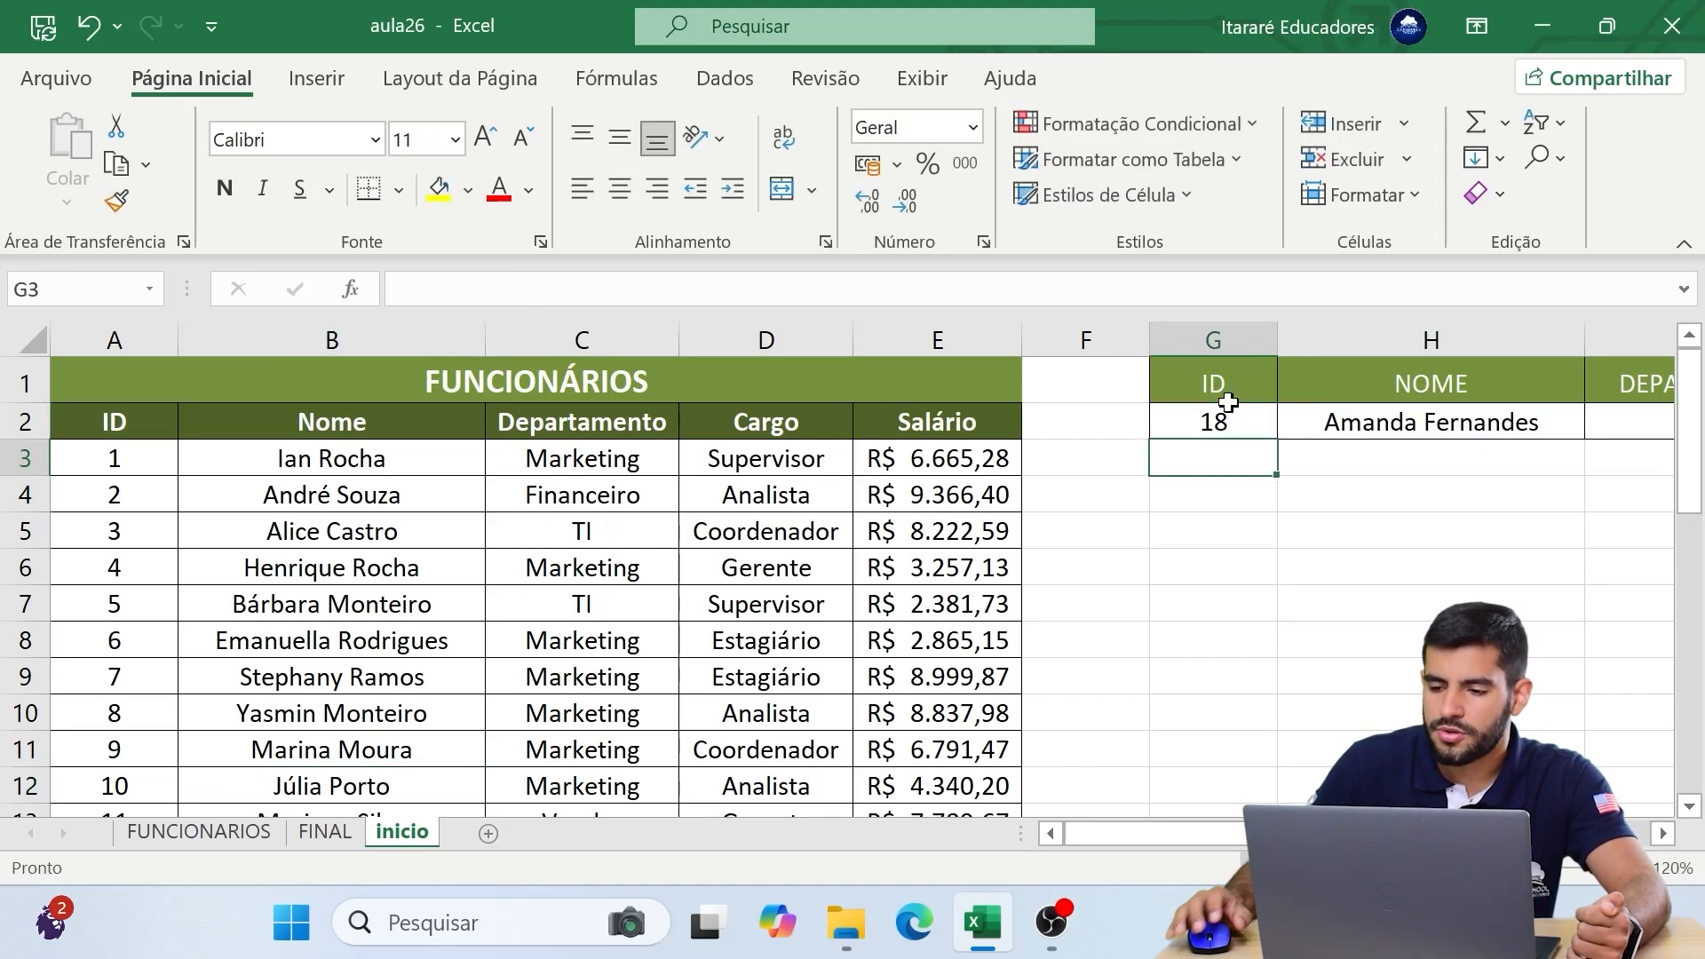
click(1455, 417)
scroll(142, 657, down, 2)
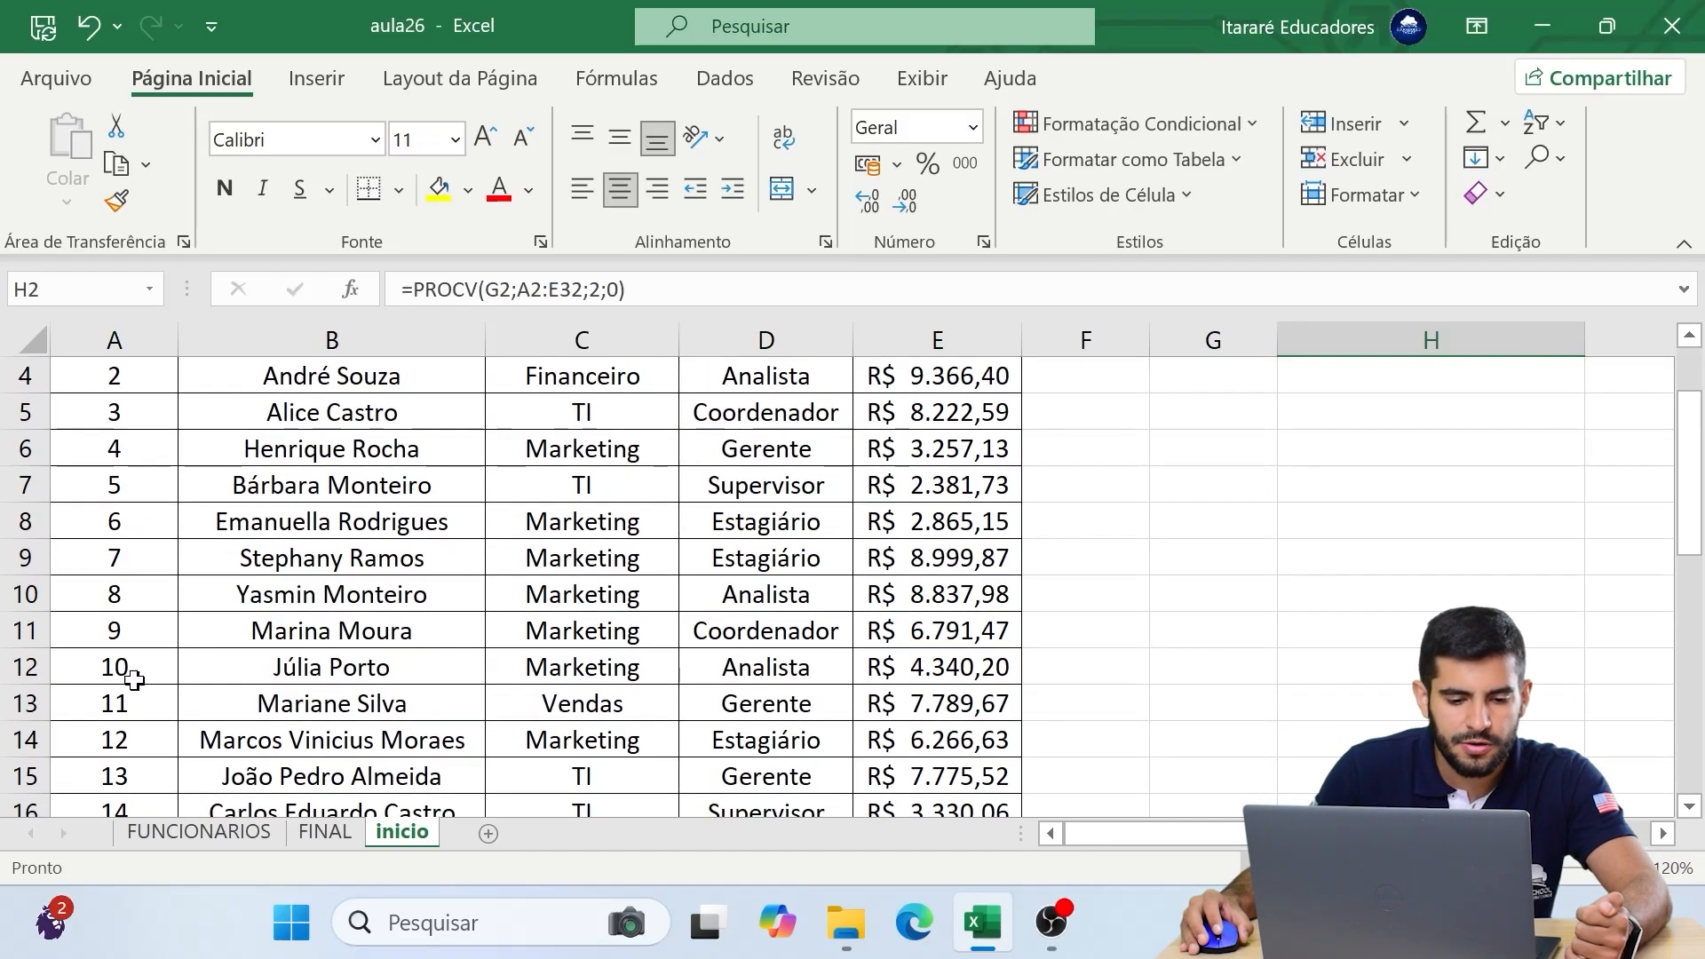
scroll(146, 634, down, 1)
scroll(133, 571, up, 1)
scroll(67, 565, down, 1)
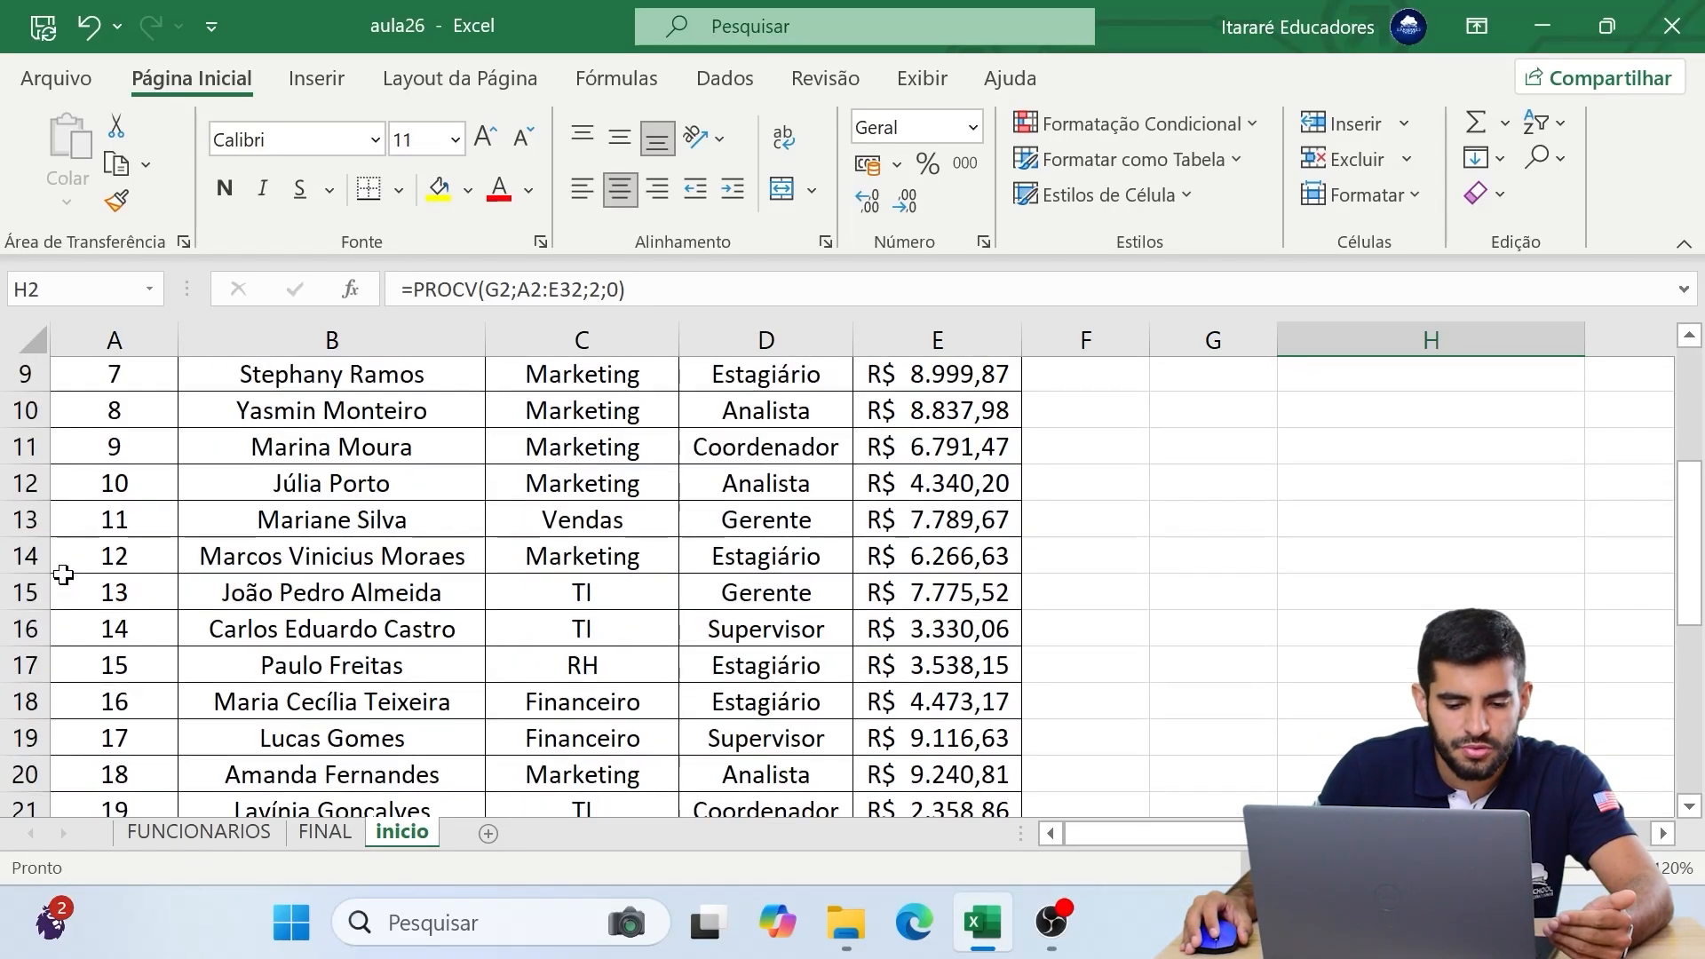
scroll(387, 755, up, 3)
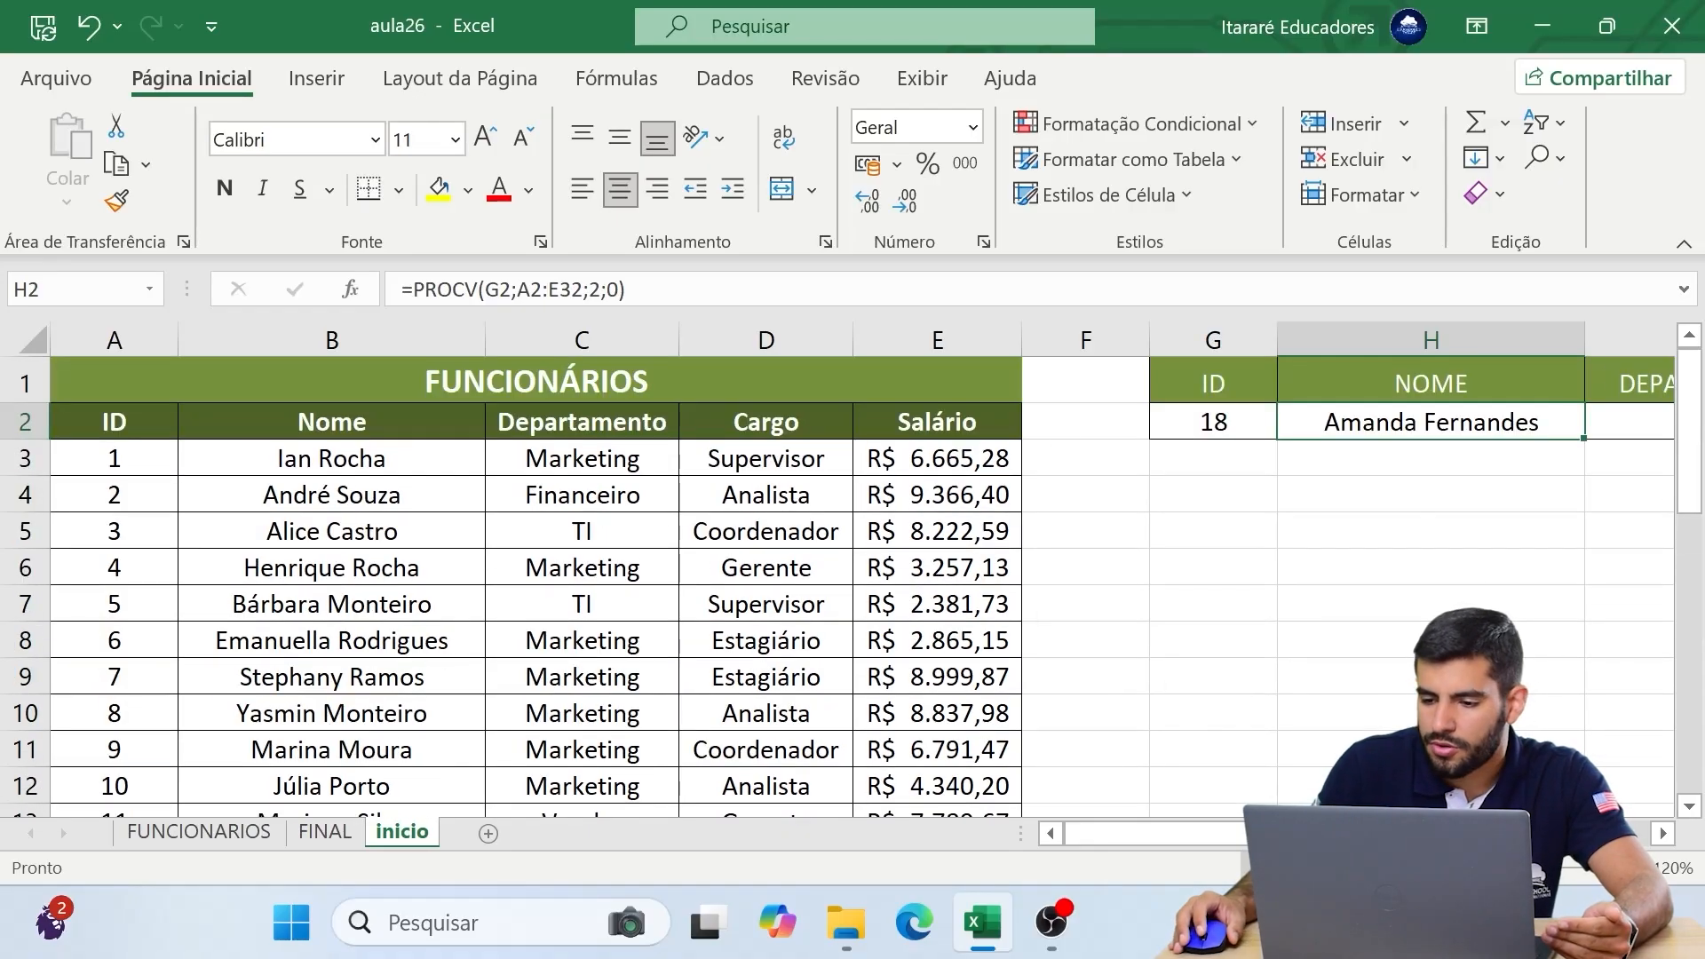
- Start a PROCV formula in cell I2 under DEPARTAMENTO, with G2 as the lookup value
scroll(1310, 475, right, 2)
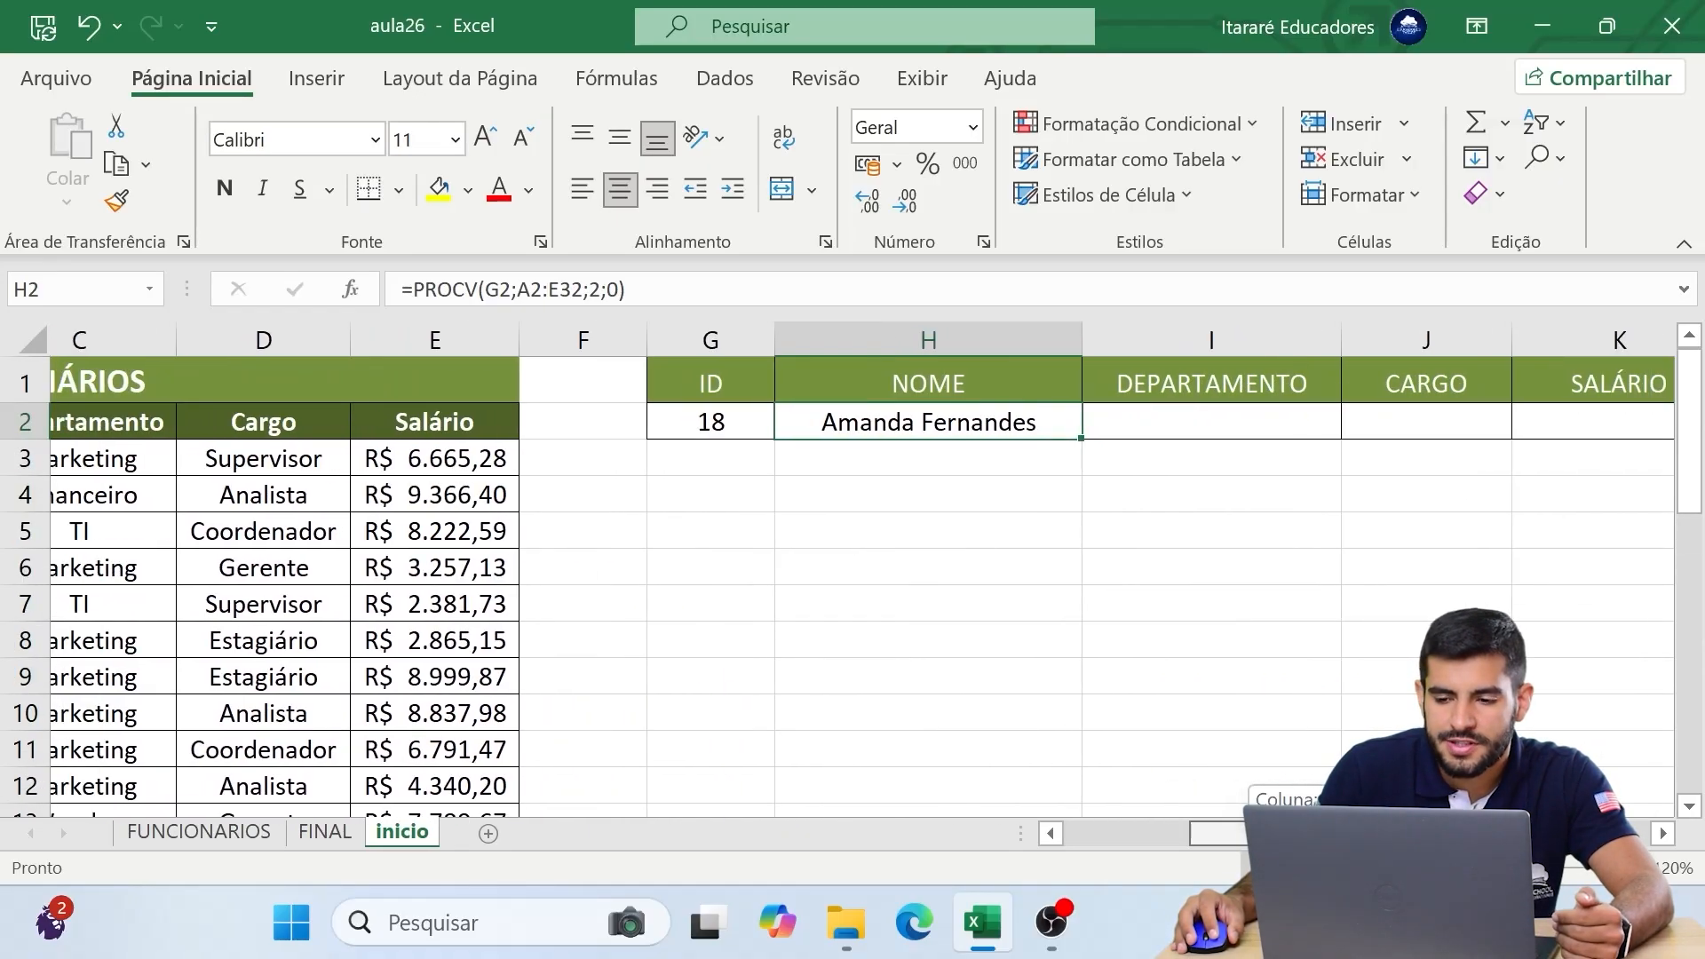
click(1303, 415)
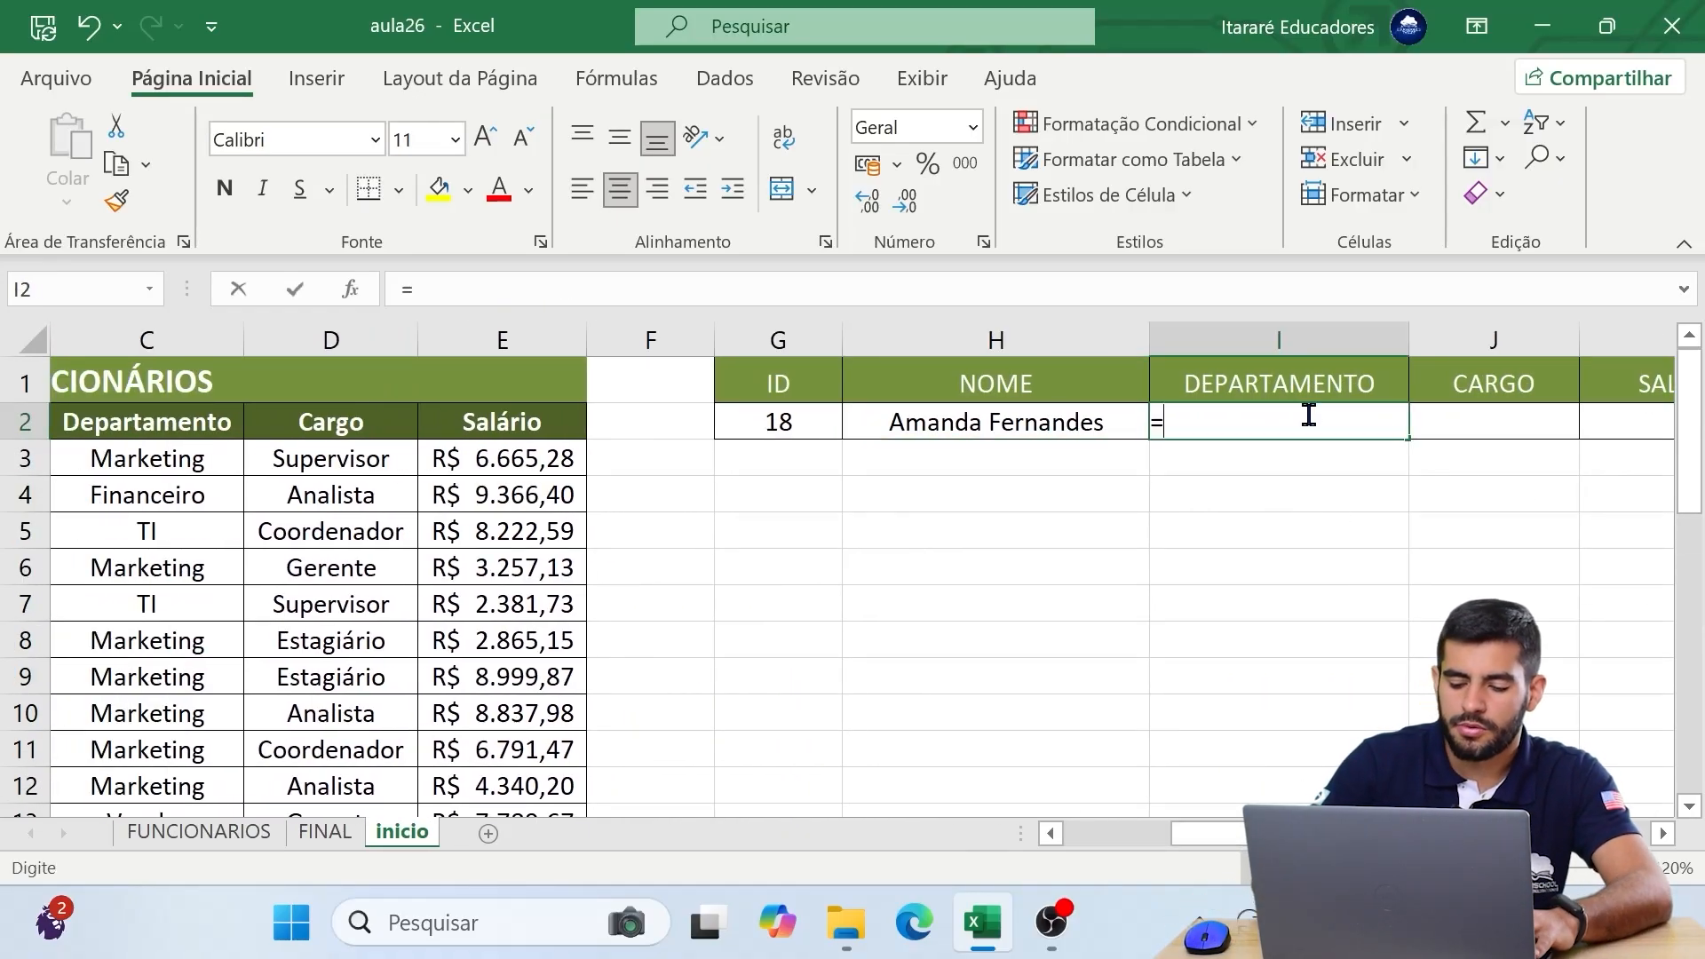
text(=procv)
key(Tab)
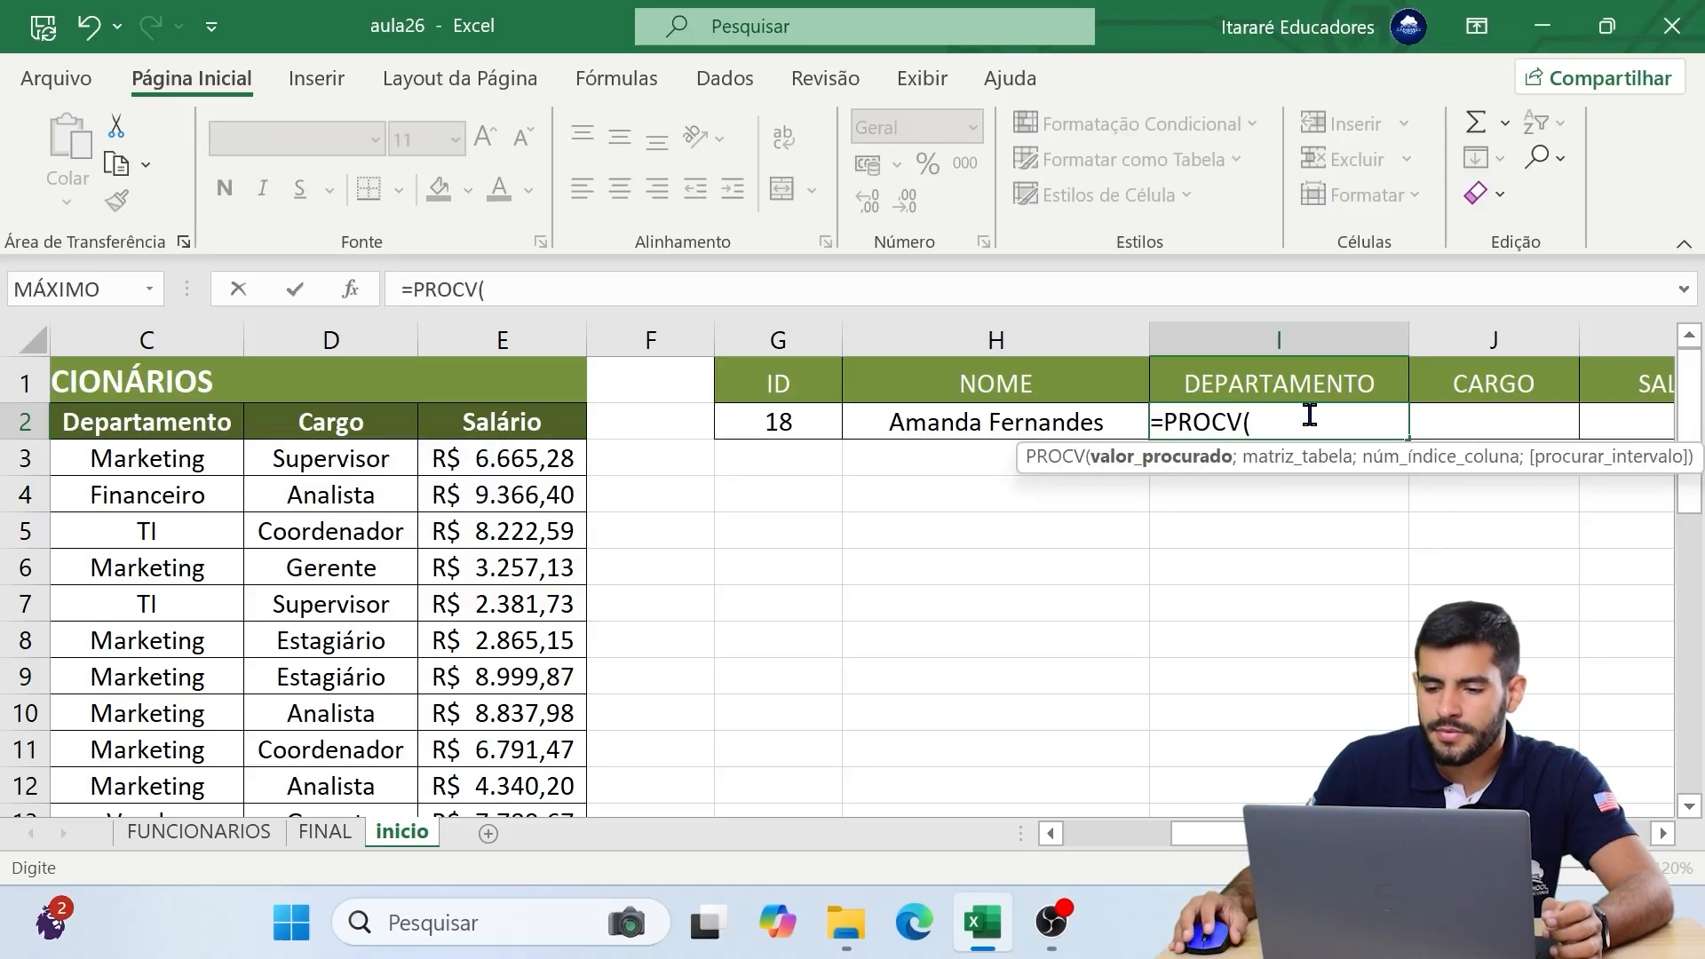
click(764, 422)
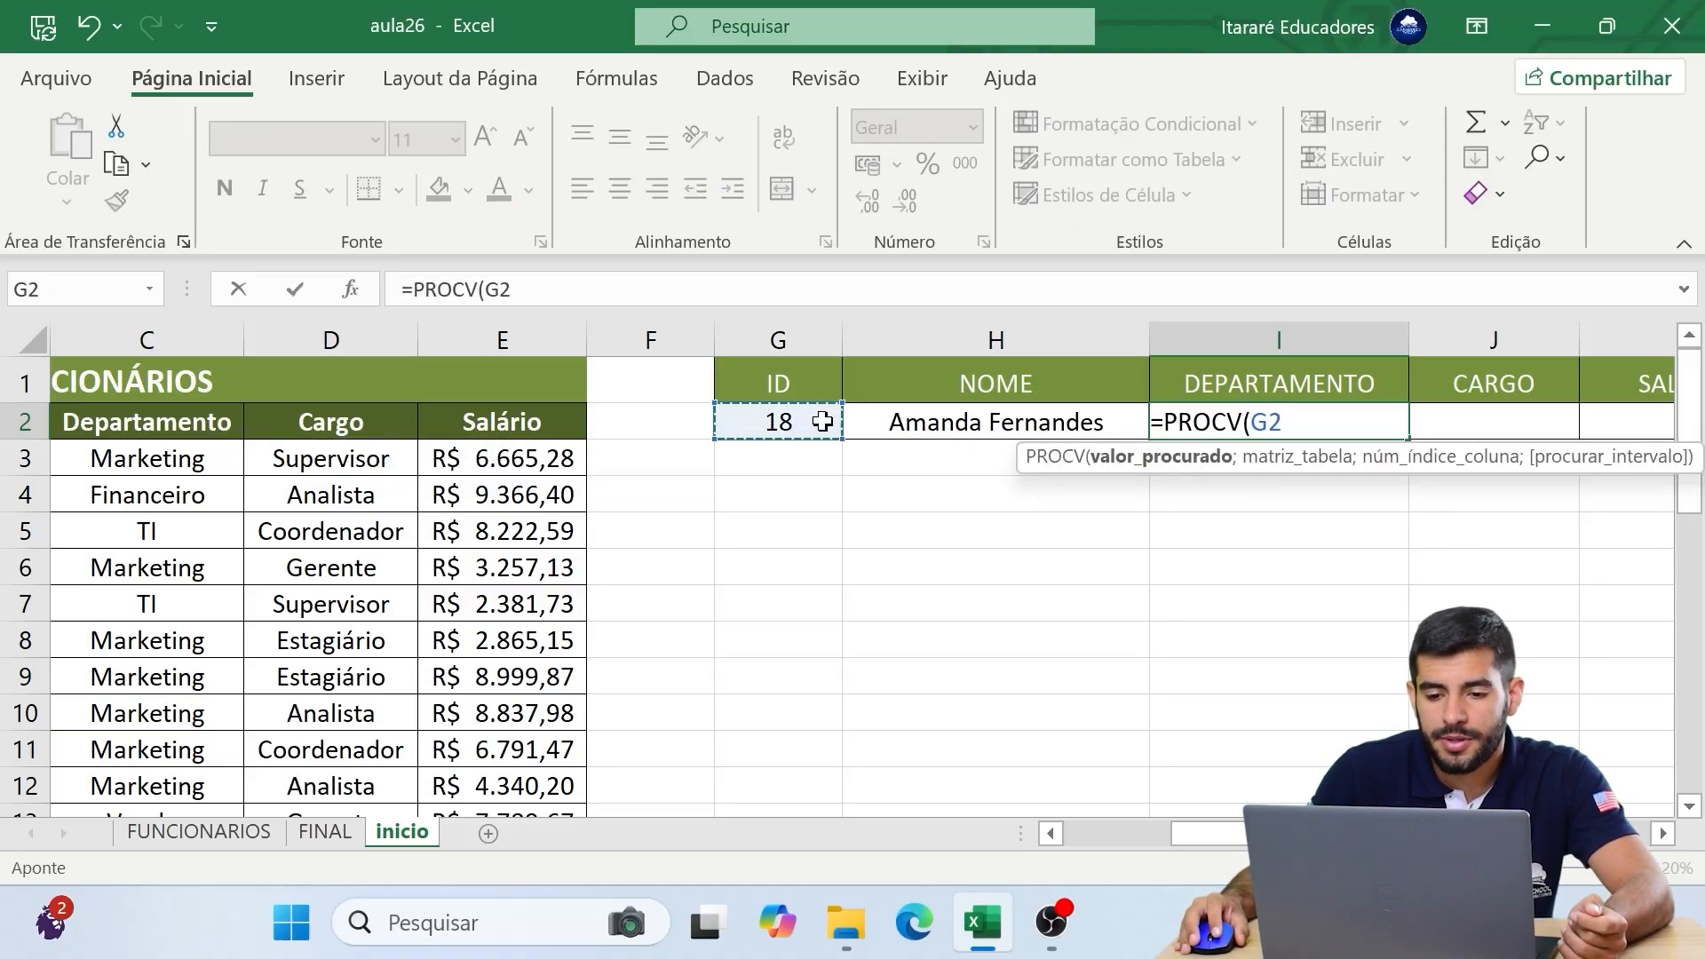
text(;)
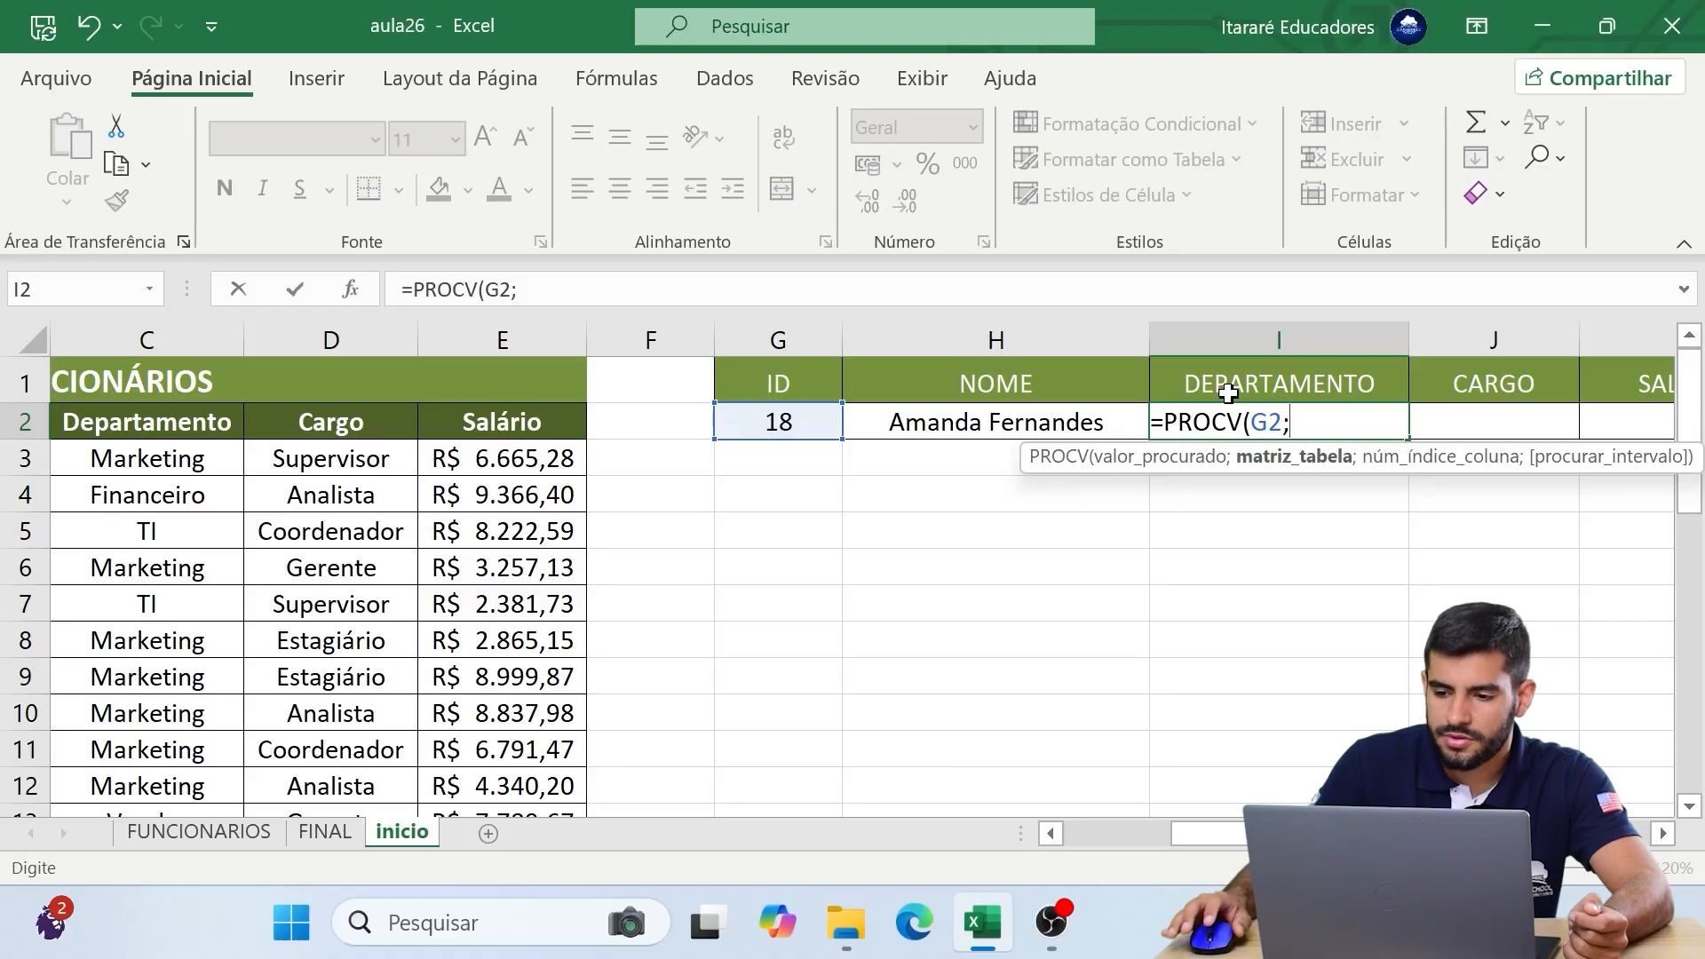
- Set the table array of the I2 formula to the whole employee table, A2:E32, and continue to the column index argument
scroll(622, 577, left, 3)
click(115, 413)
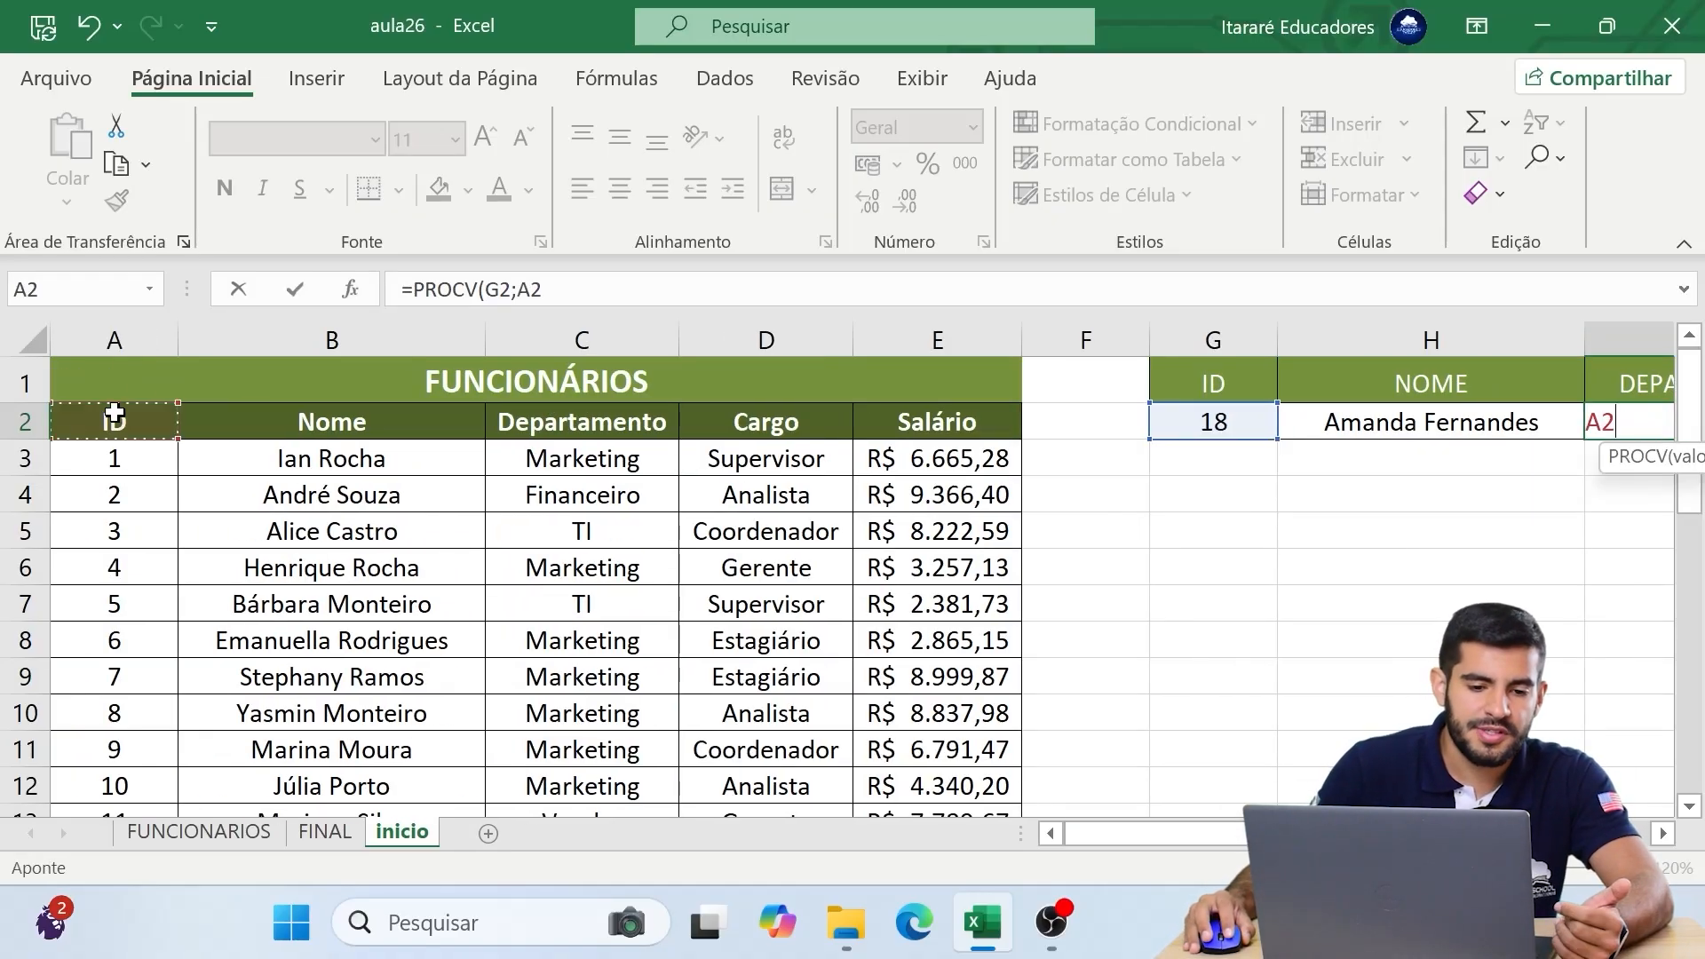
key(ctrl+shift+Down)
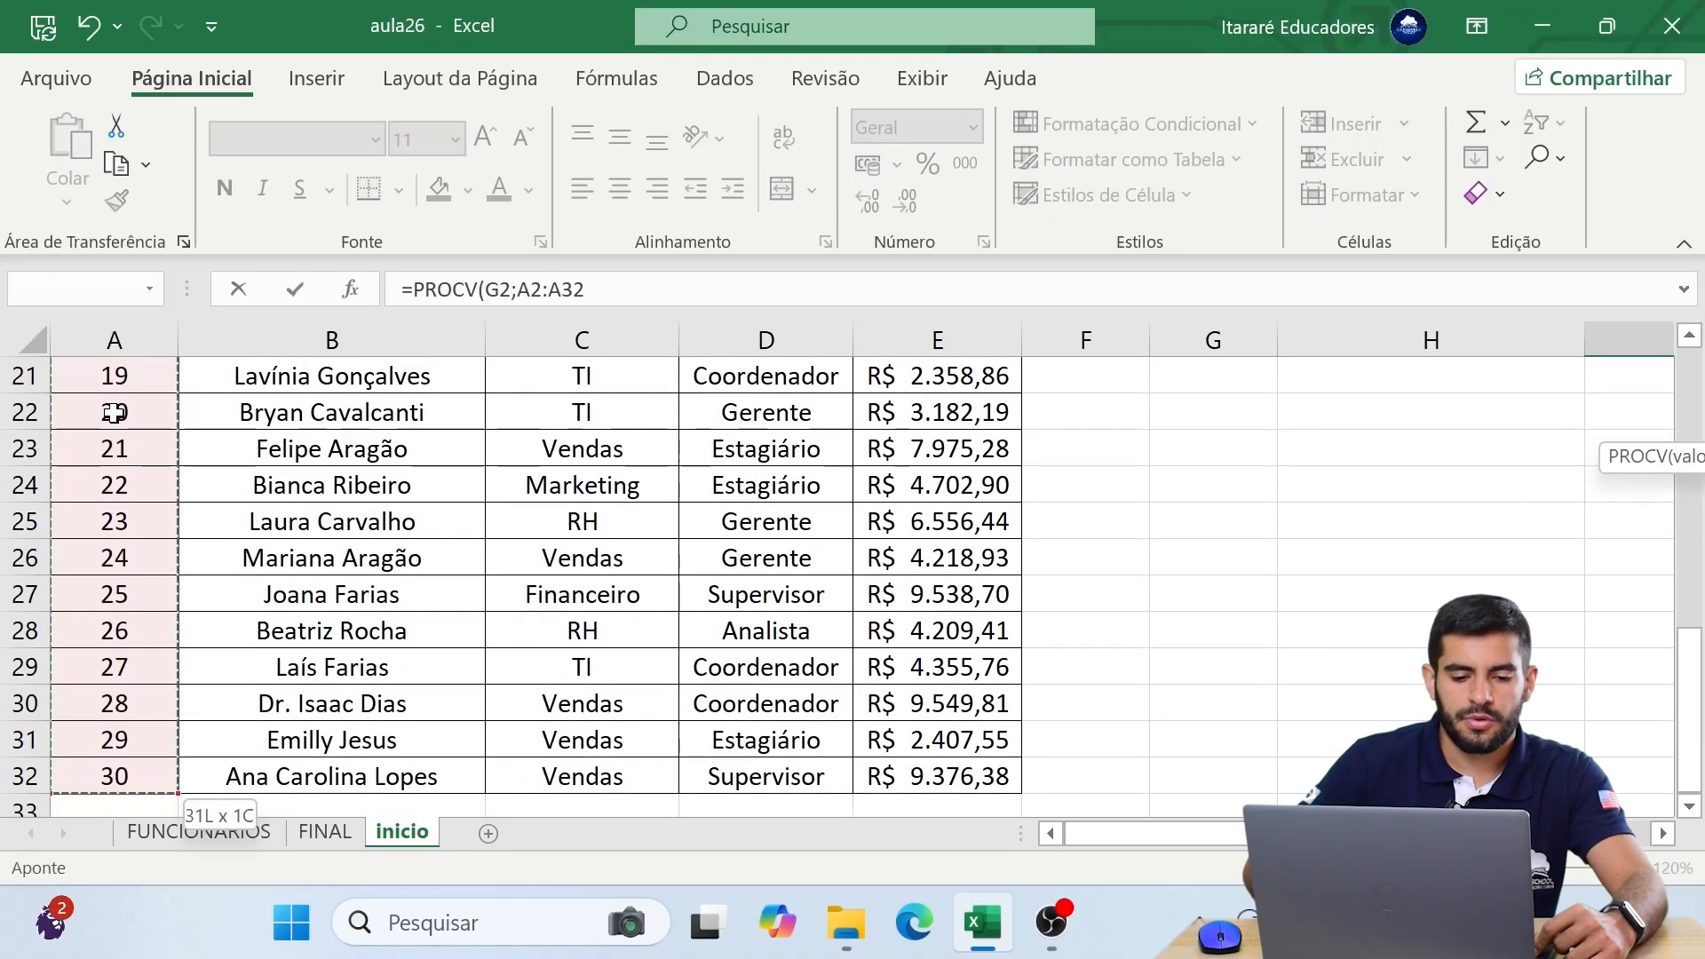
key(ctrl+shift+Right)
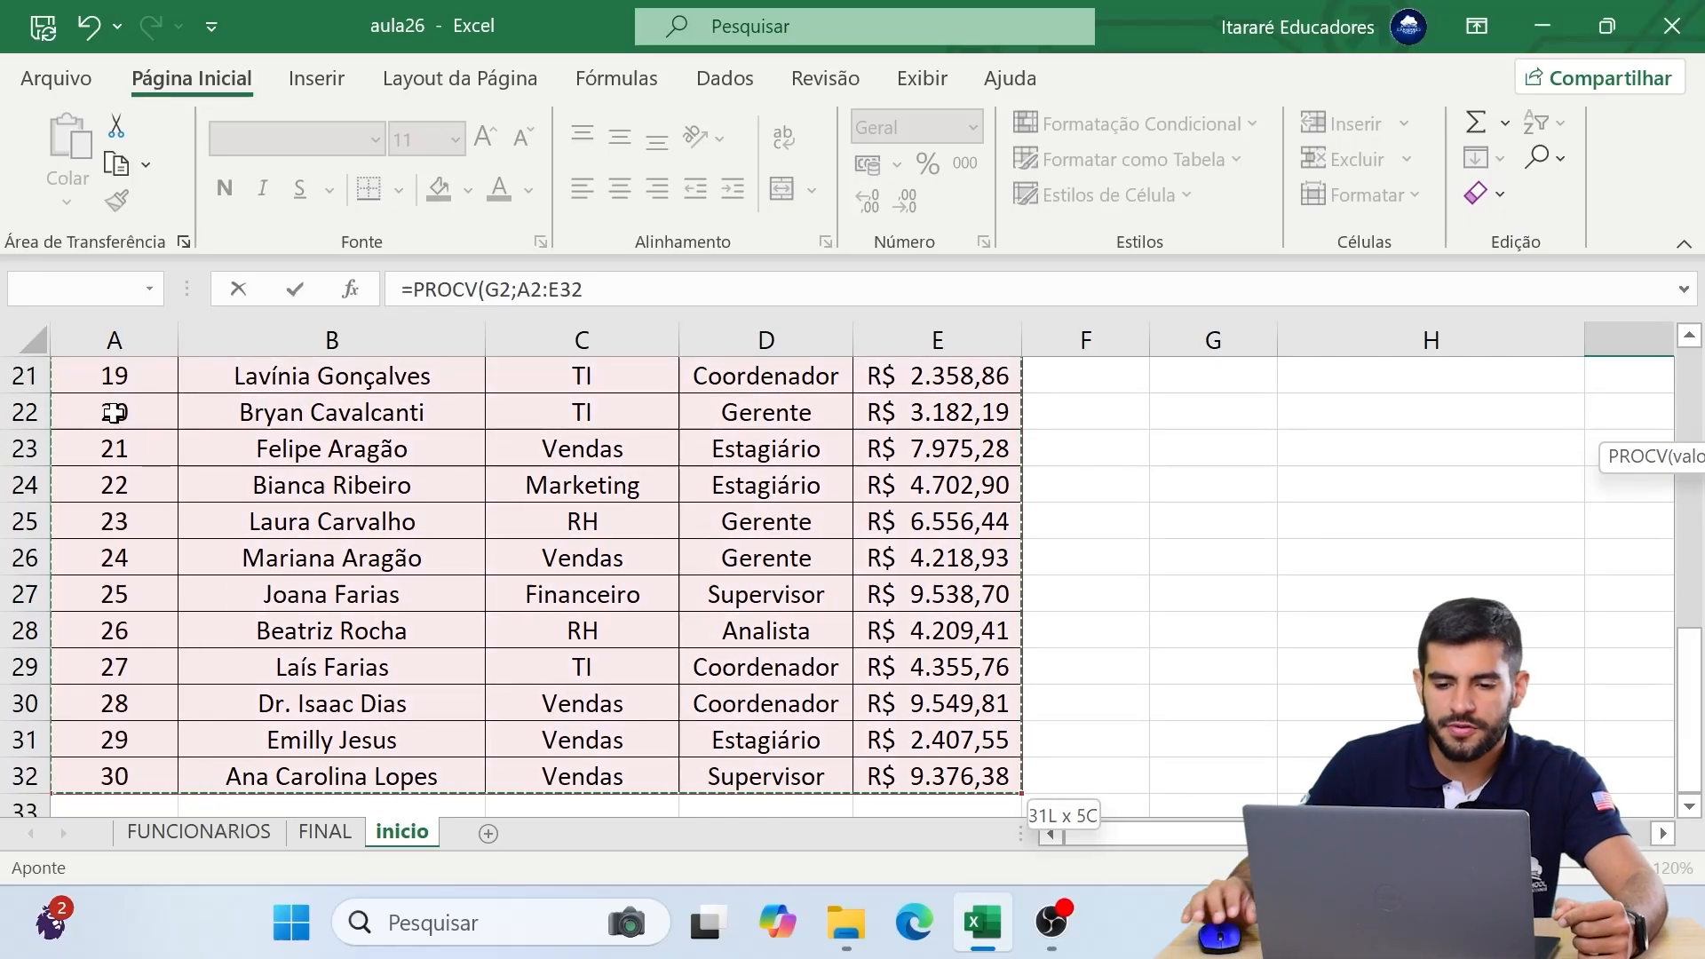
scroll(381, 483, up, 7)
click(640, 285)
text(;)
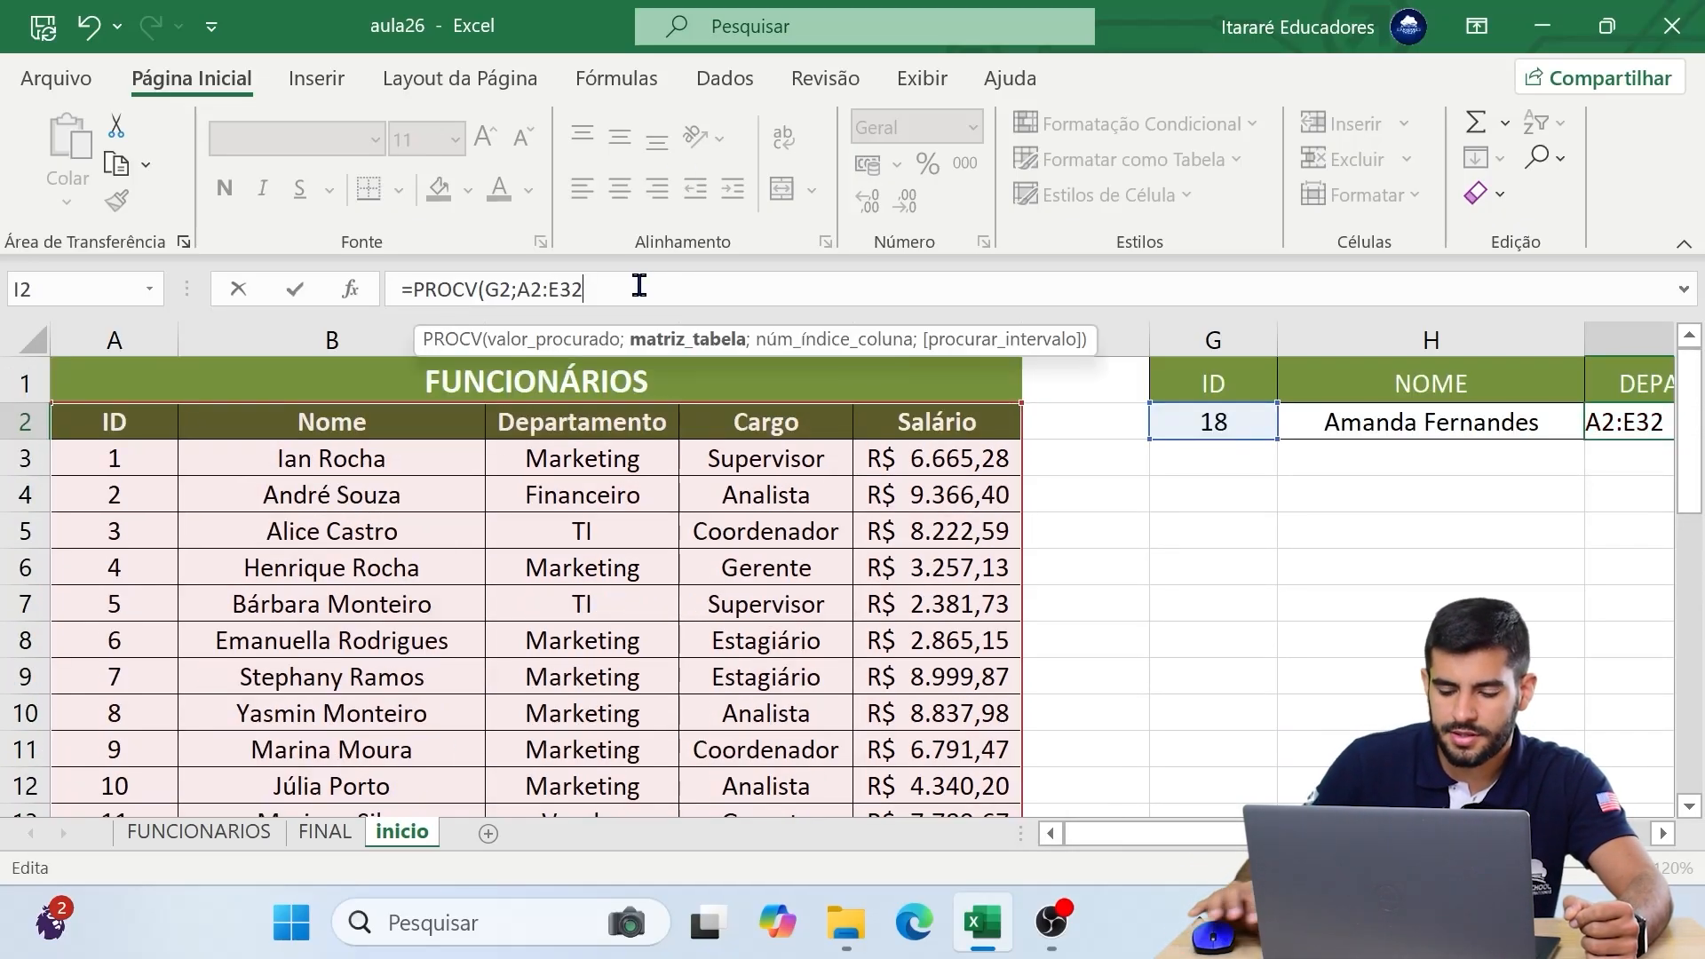
- Complete the PROCV in I2 with column index 3 and 0 for an exact match, and close the parenthesis
drag(1110, 833, 1168, 833)
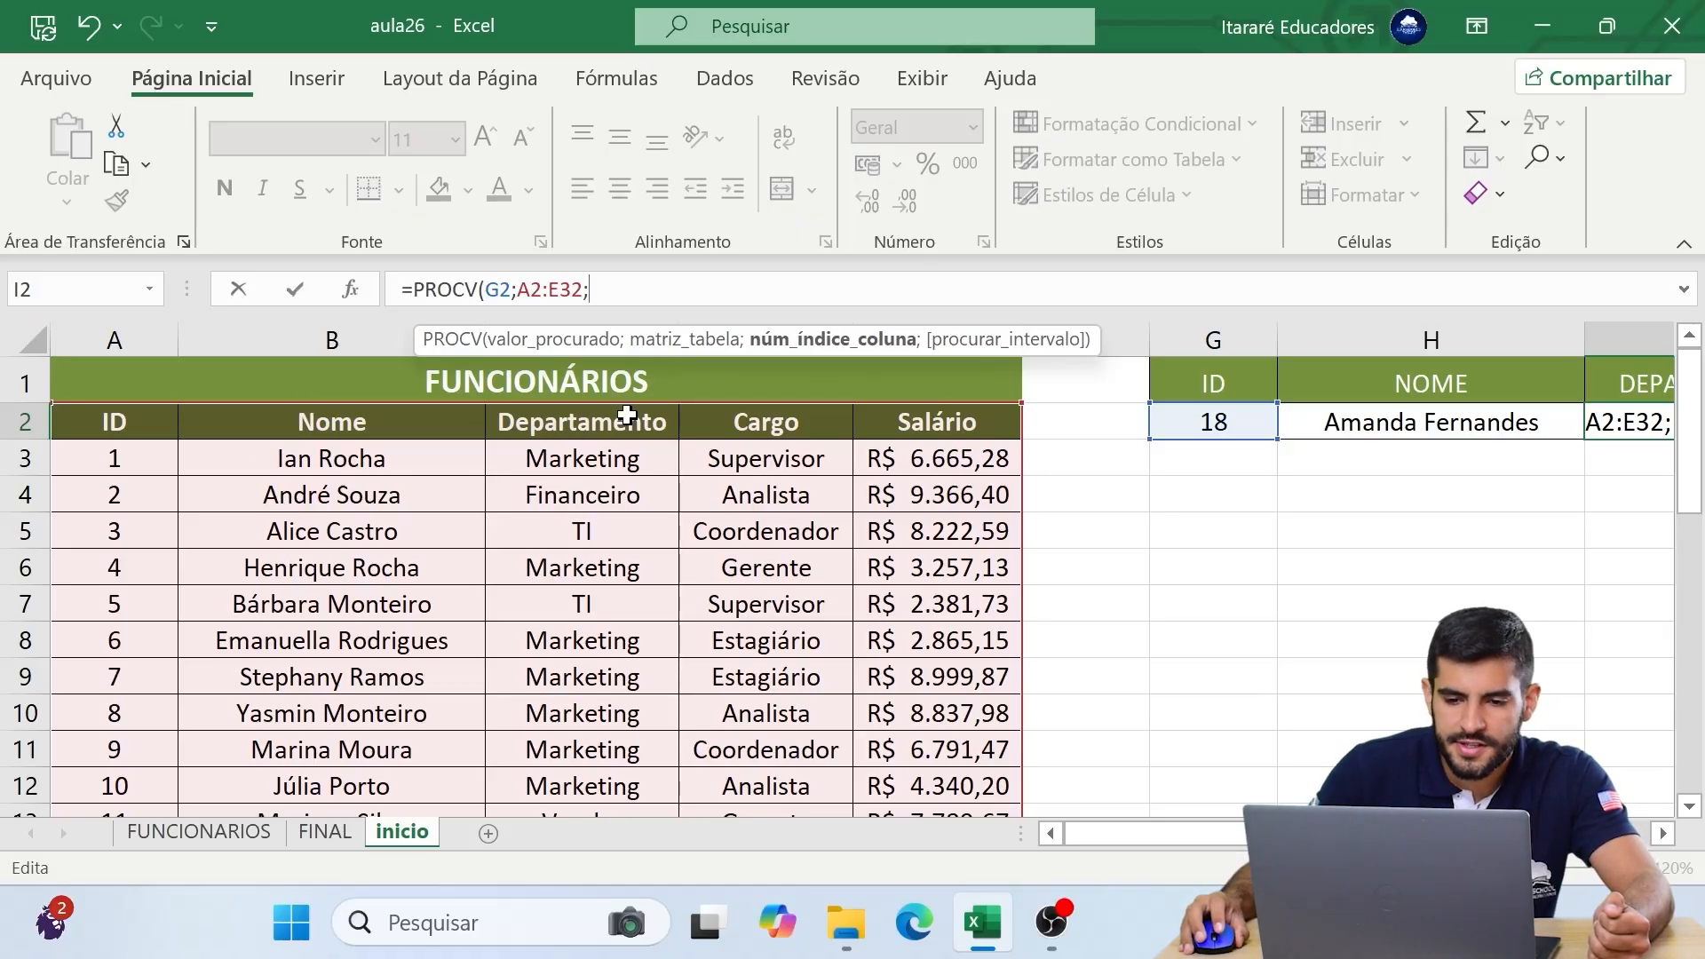
text(3)
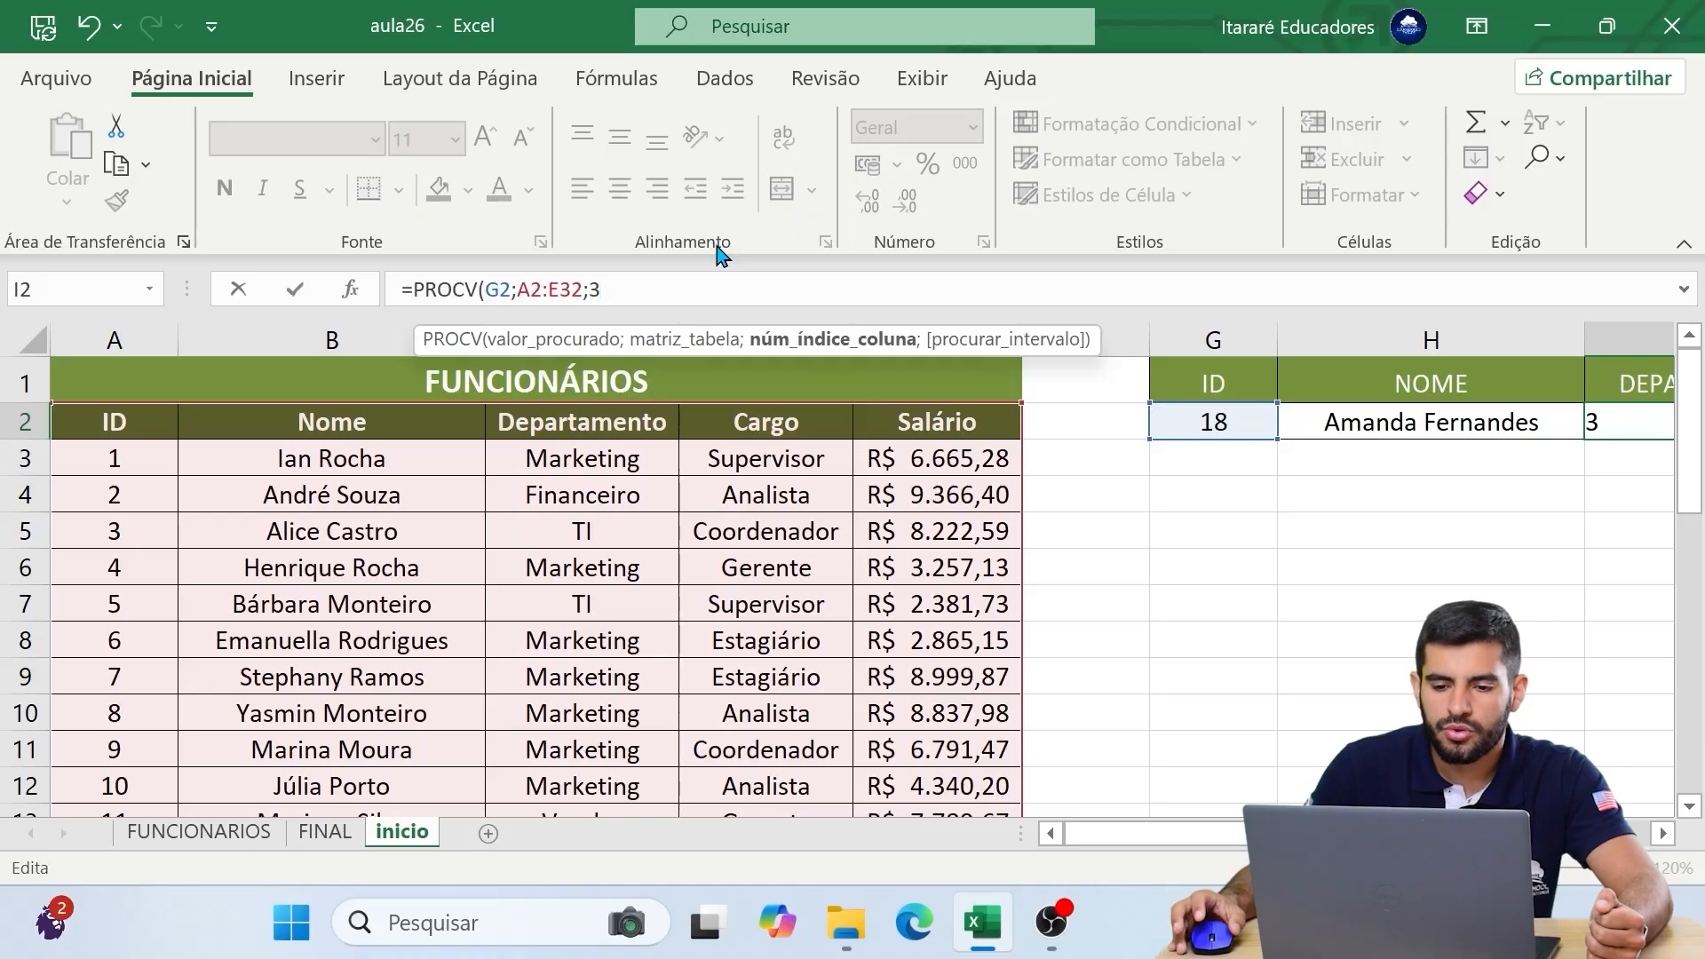
text(;)
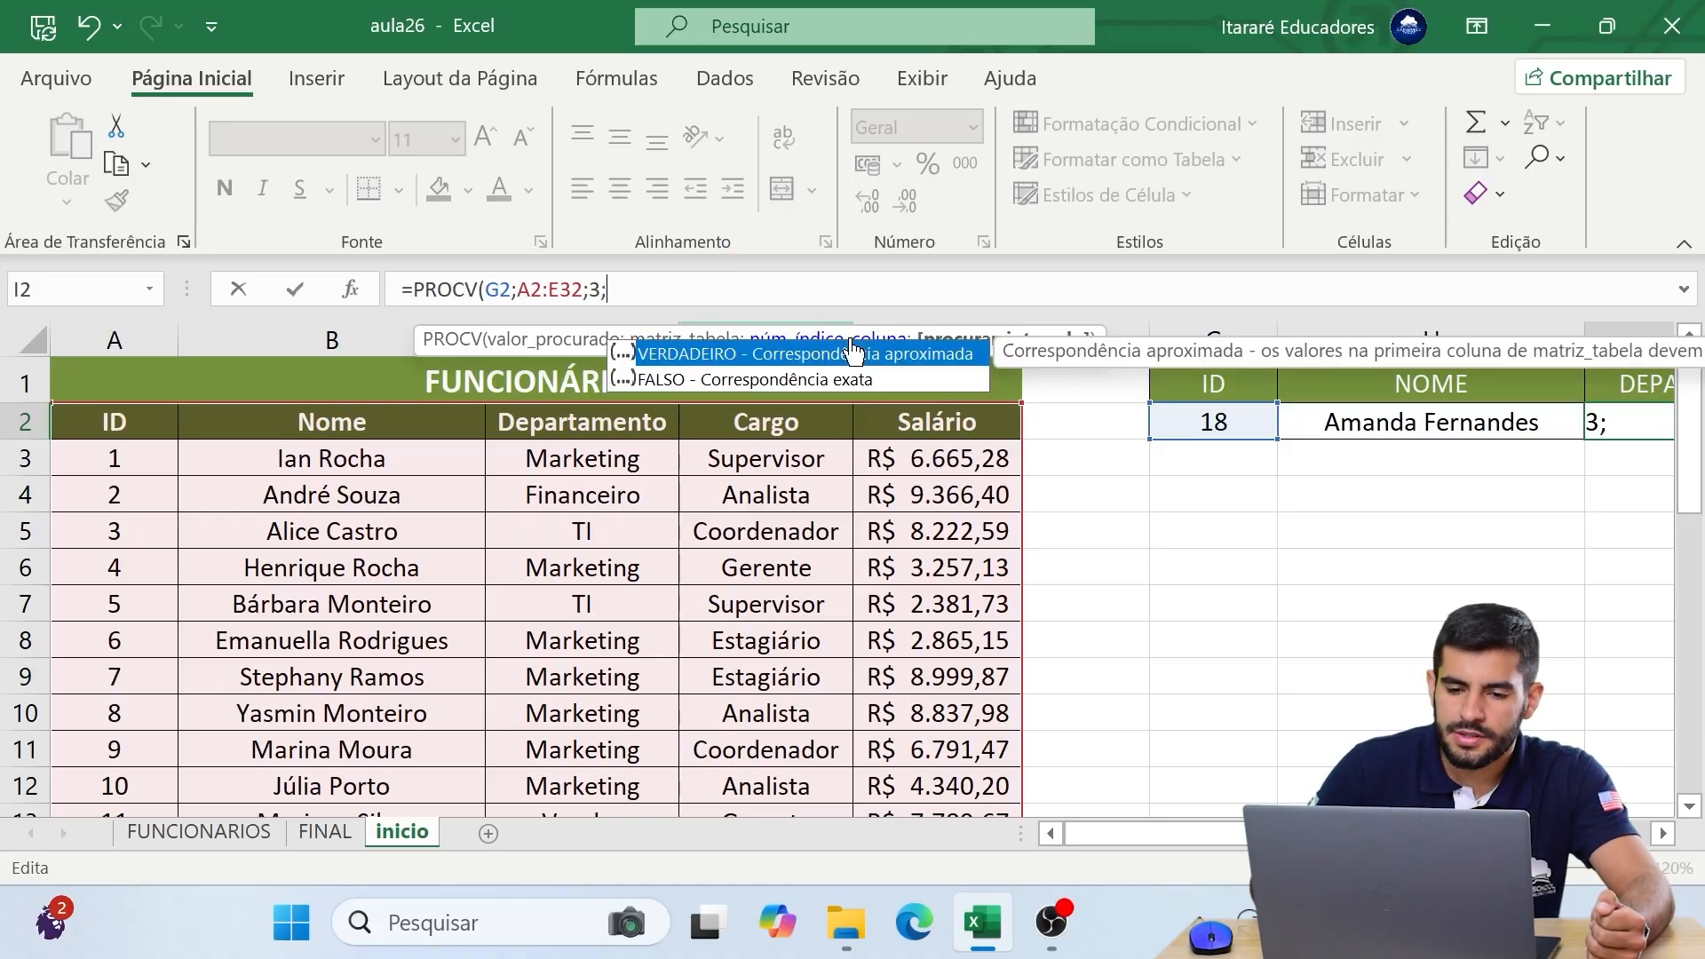
text(0)
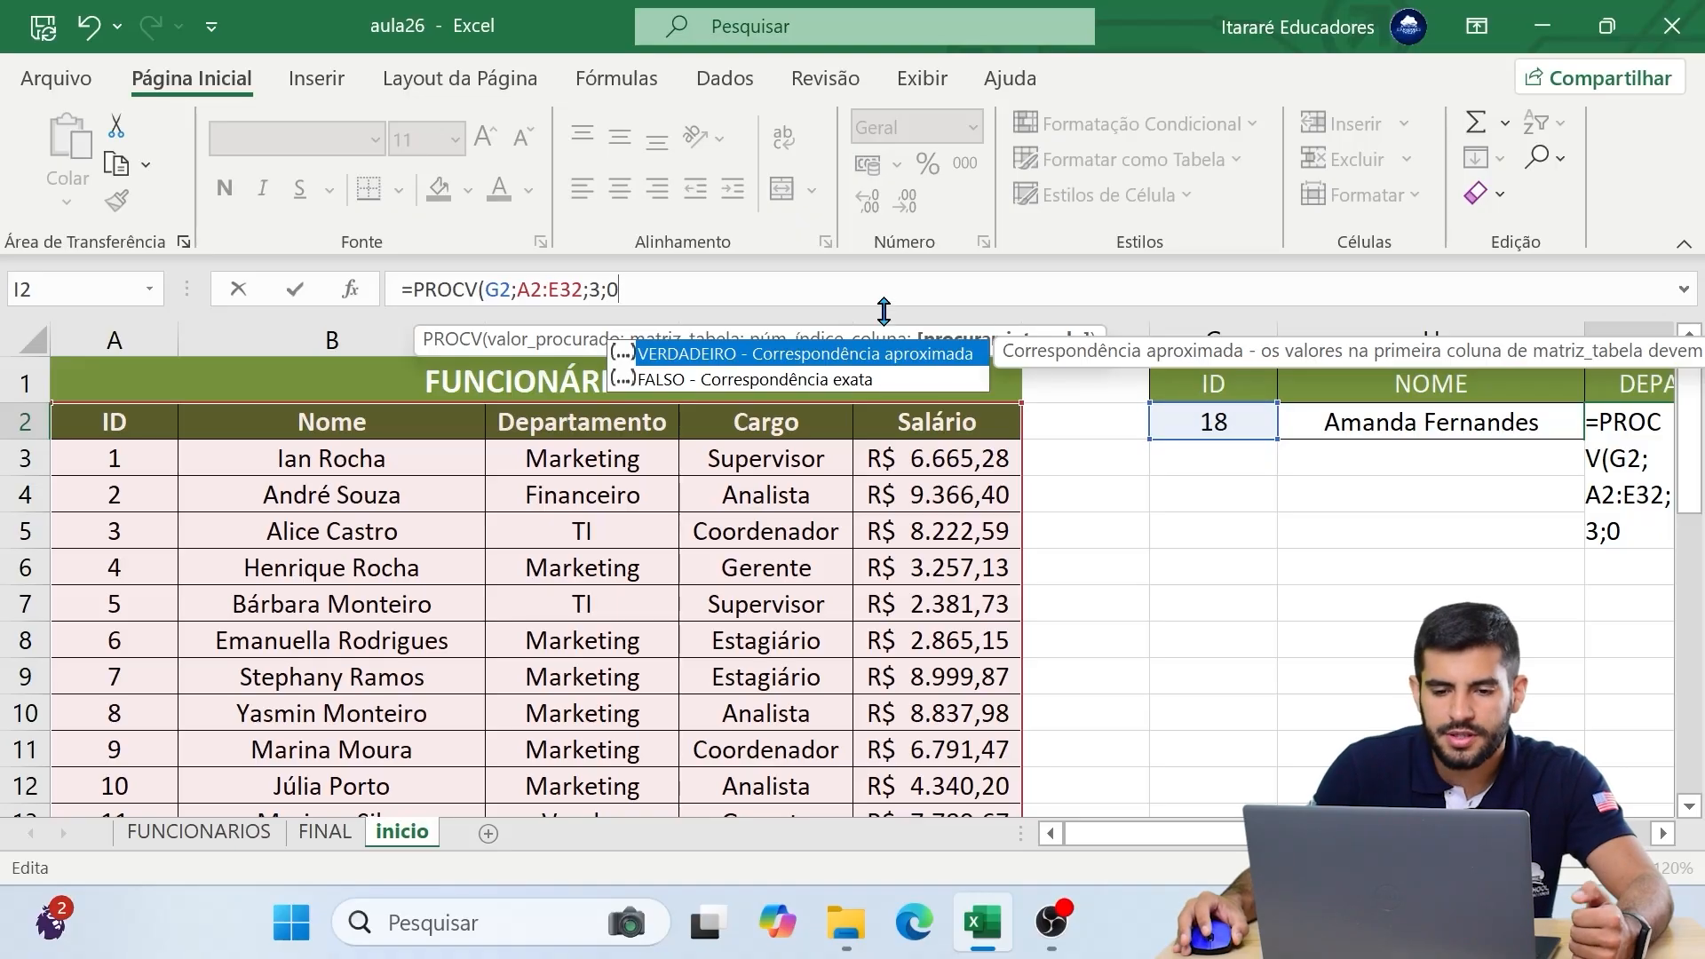
text())
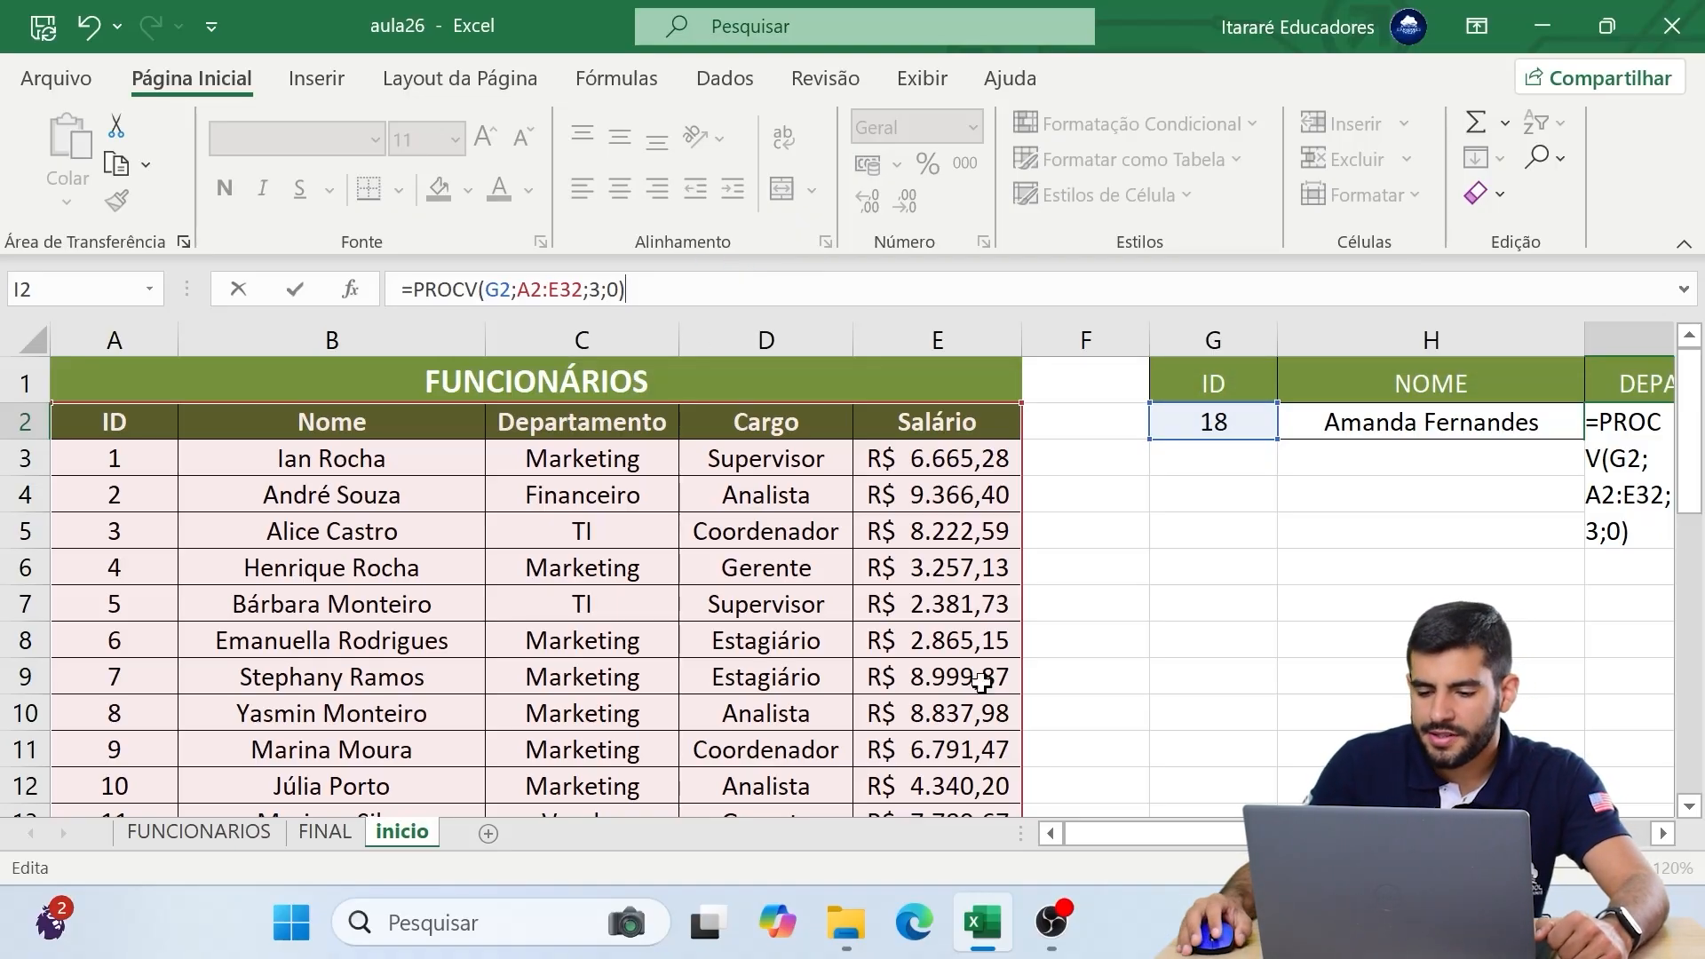
- Review the table array, column index and exact-match arguments of the PROCV in I2, and commit the formula
drag(1182, 835, 1339, 835)
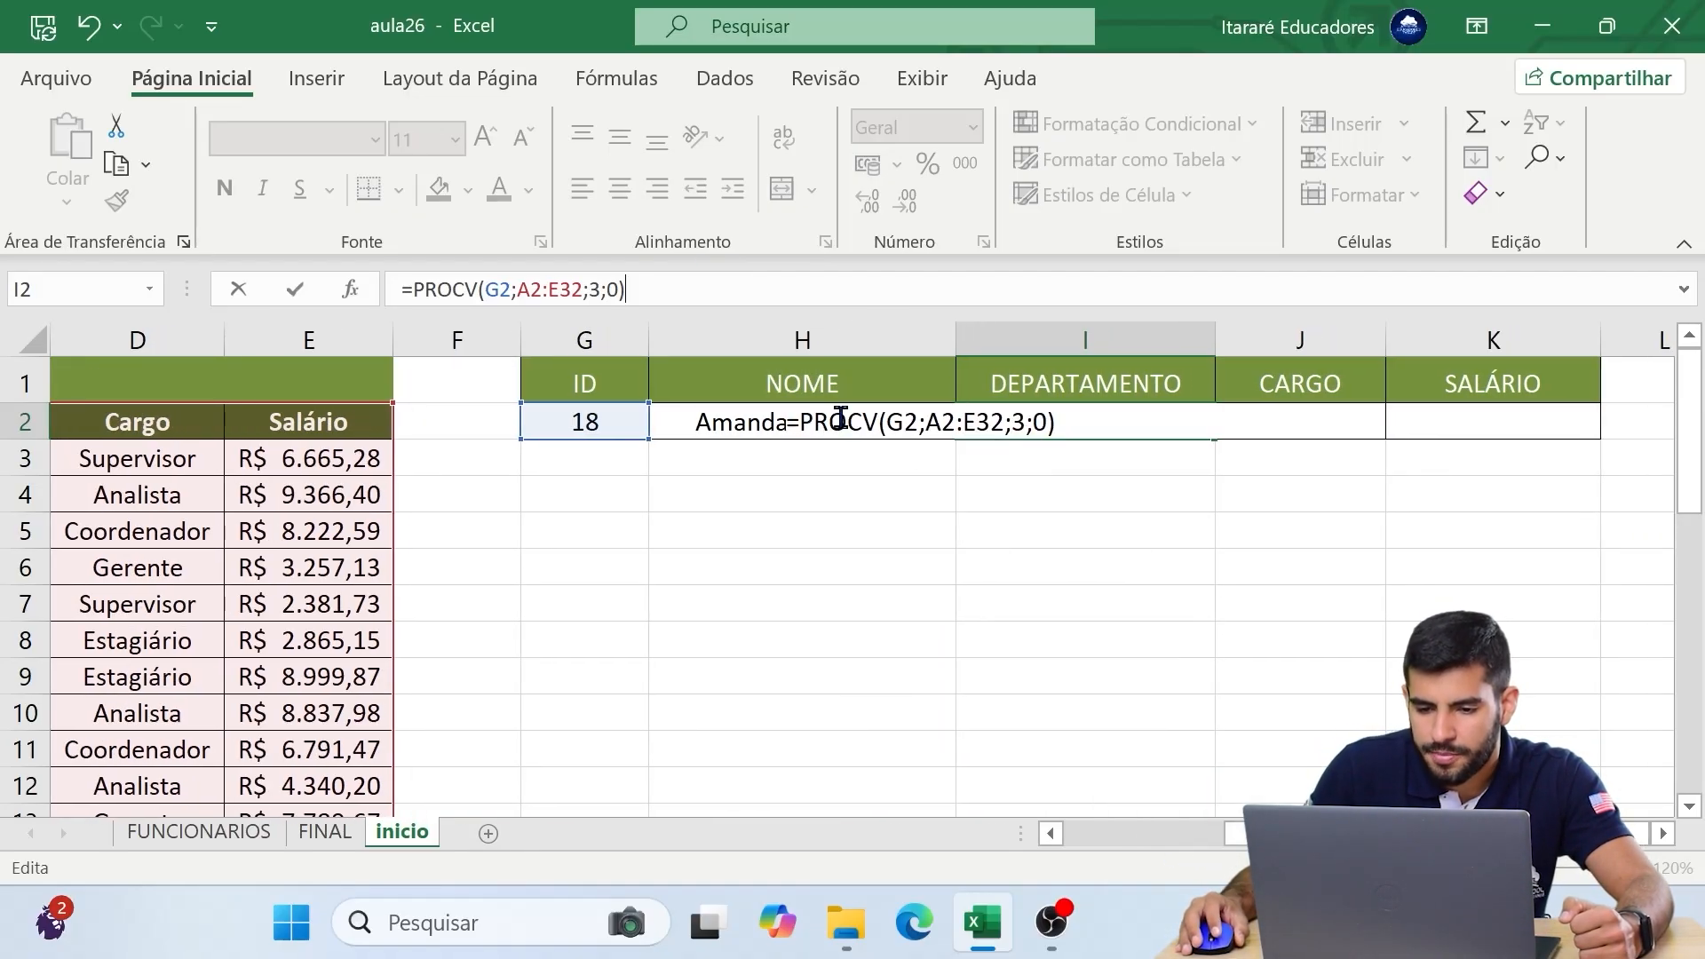
click(920, 424)
drag(927, 424, 1003, 433)
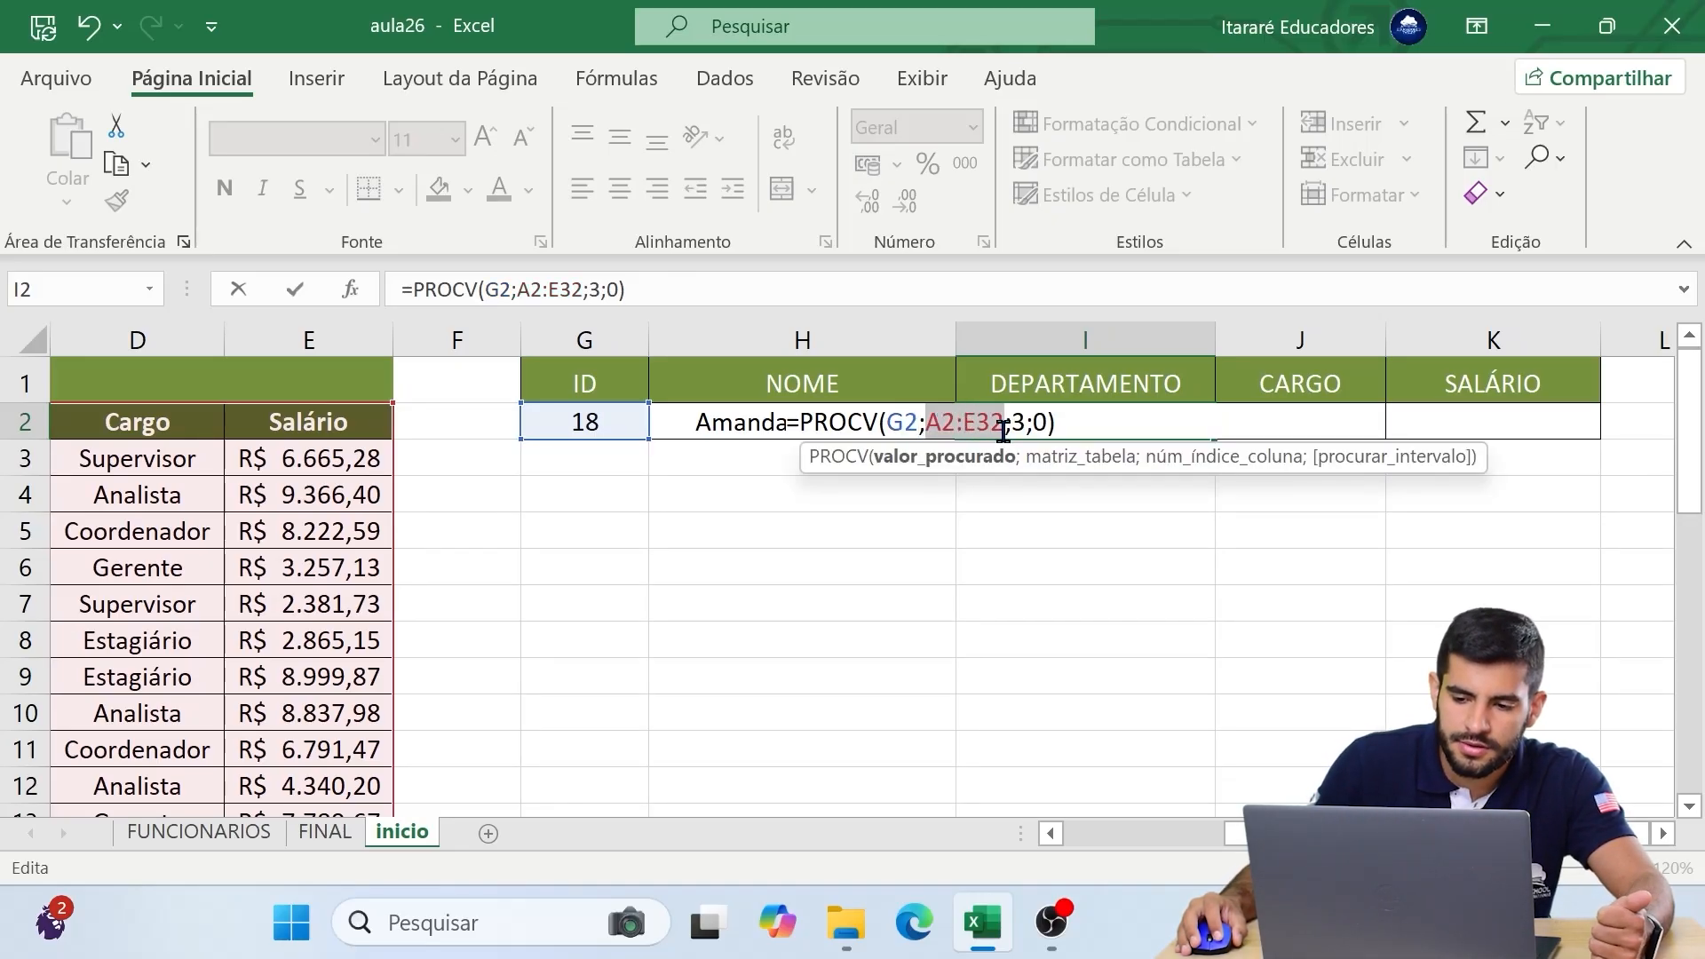
click(1015, 425)
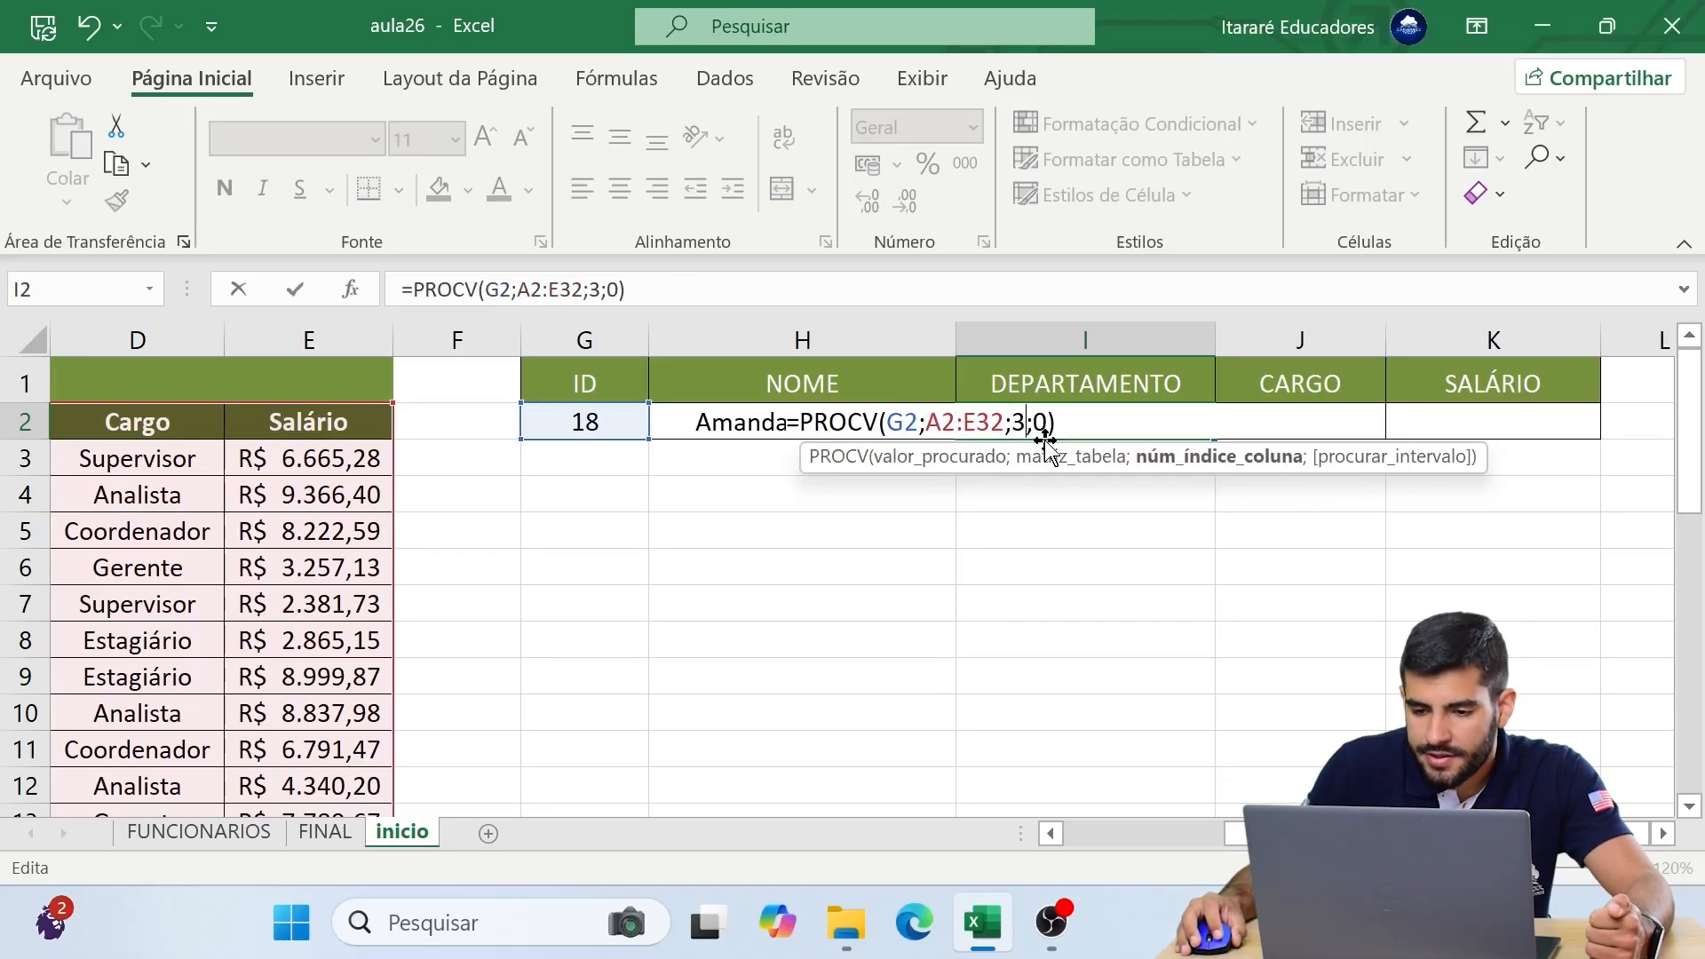
click(1038, 423)
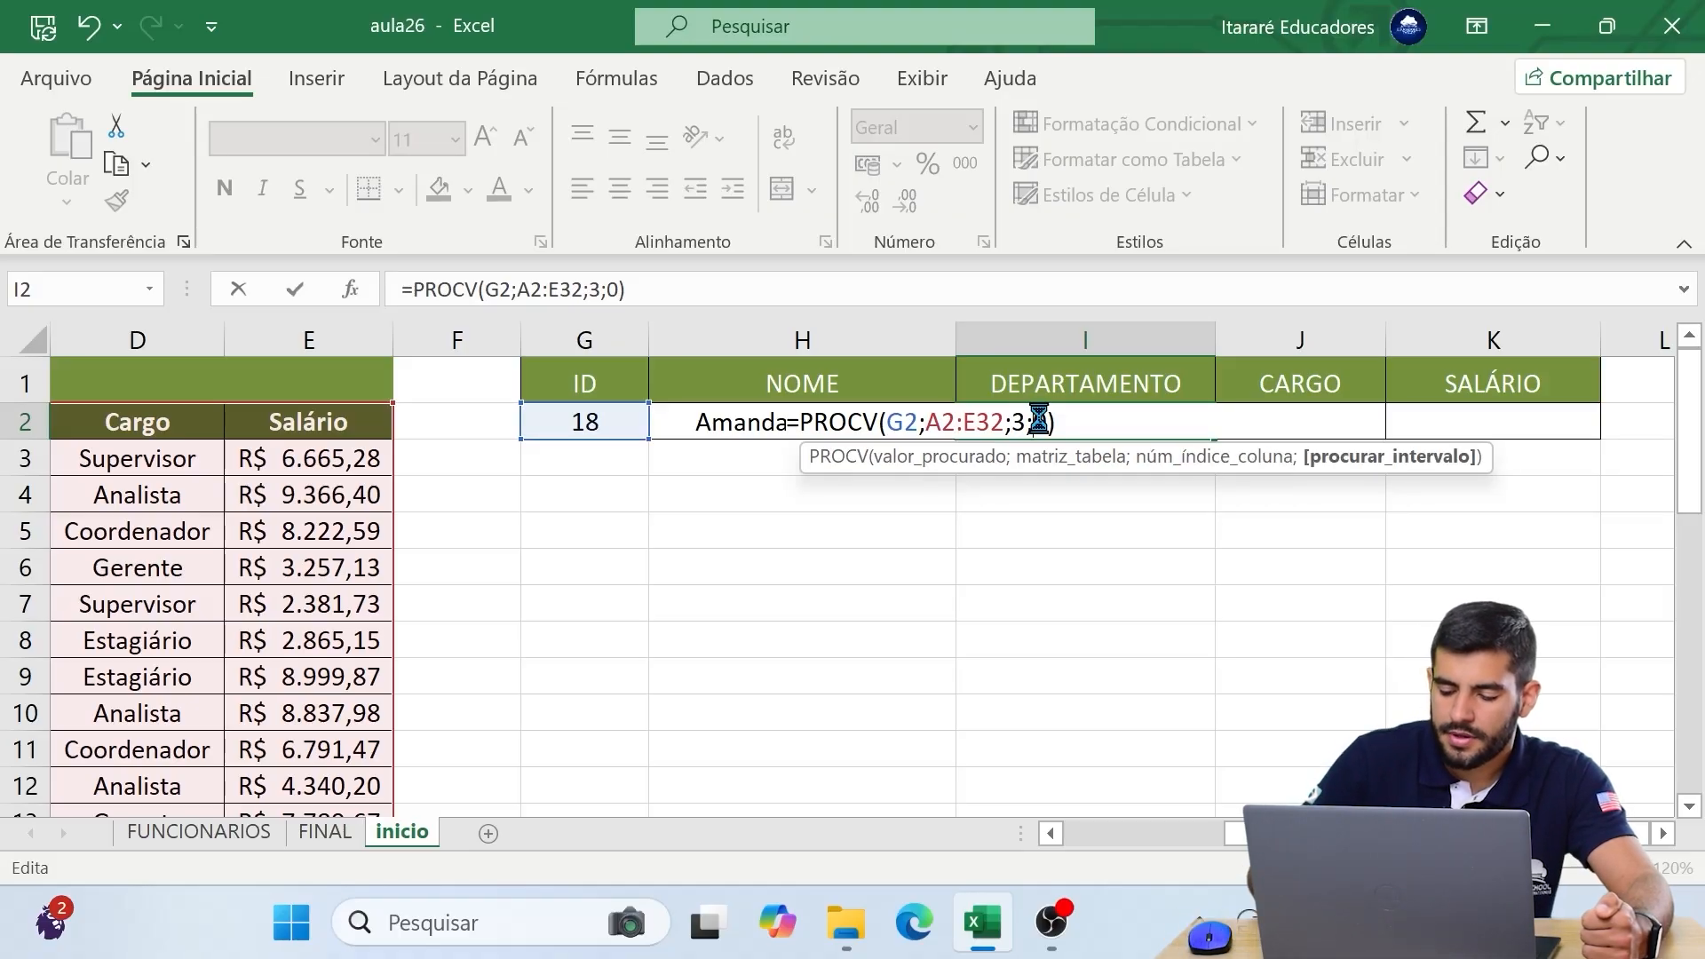
key(Return)
click(1082, 421)
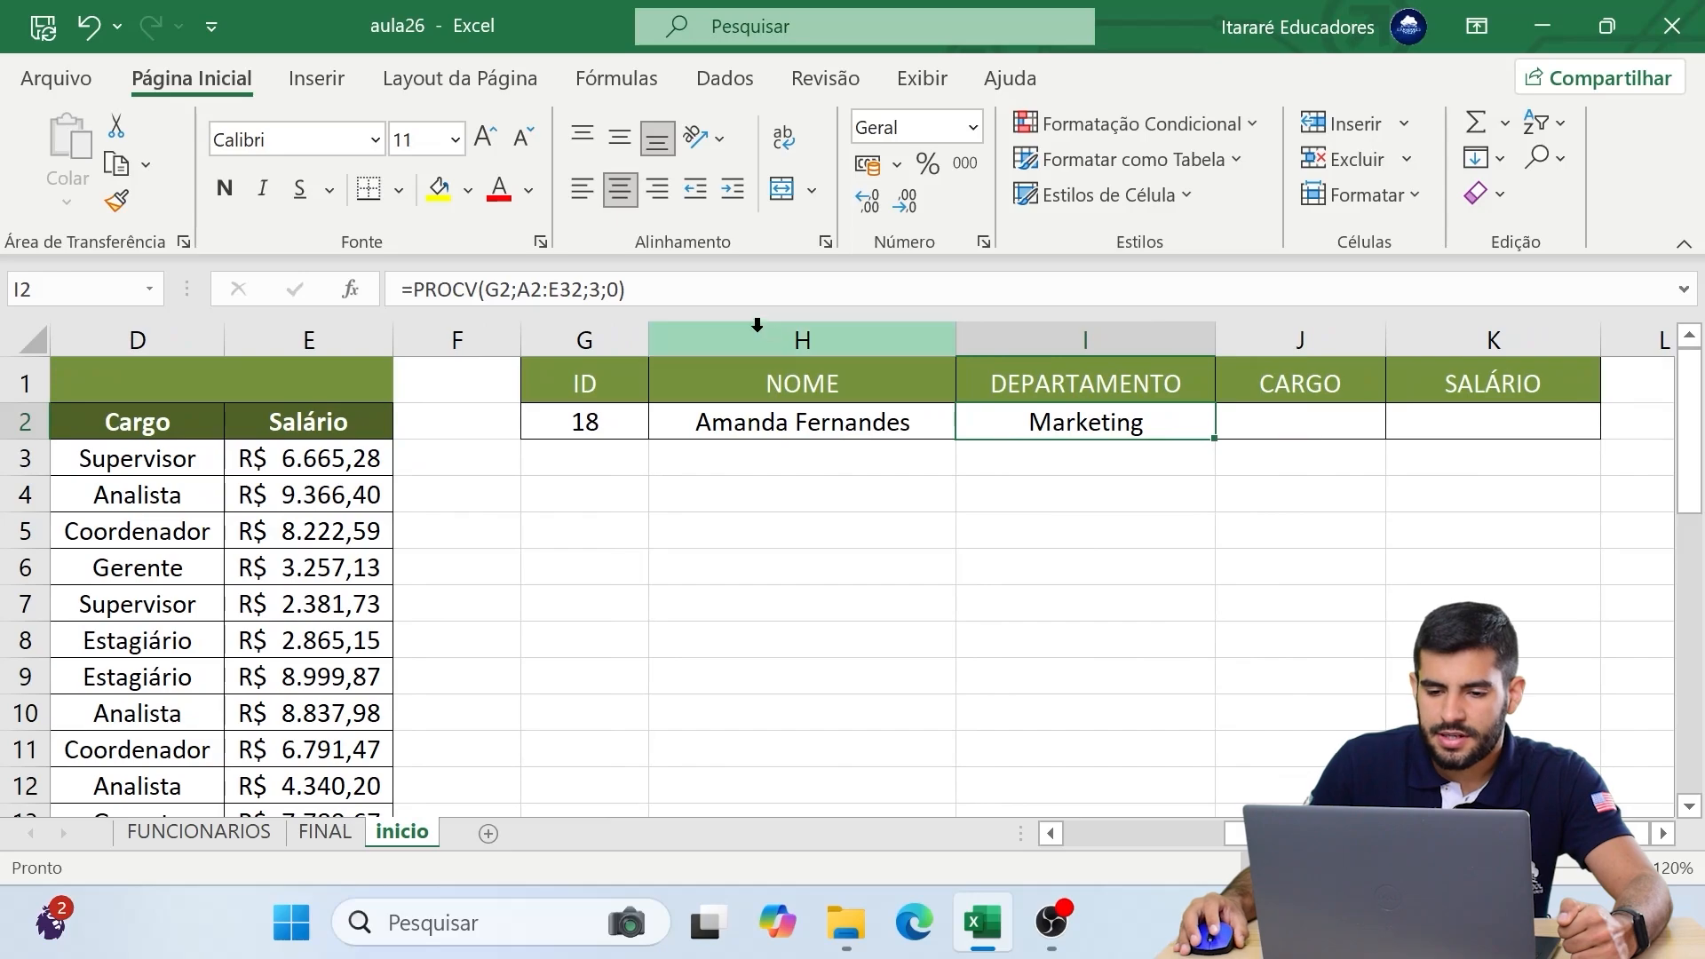
- Examine the Cargo and Salário columns of the FUNCIONÁRIOS table against the empty CARGO and SALÁRIO lookup cells
scroll(852, 568, left, 3)
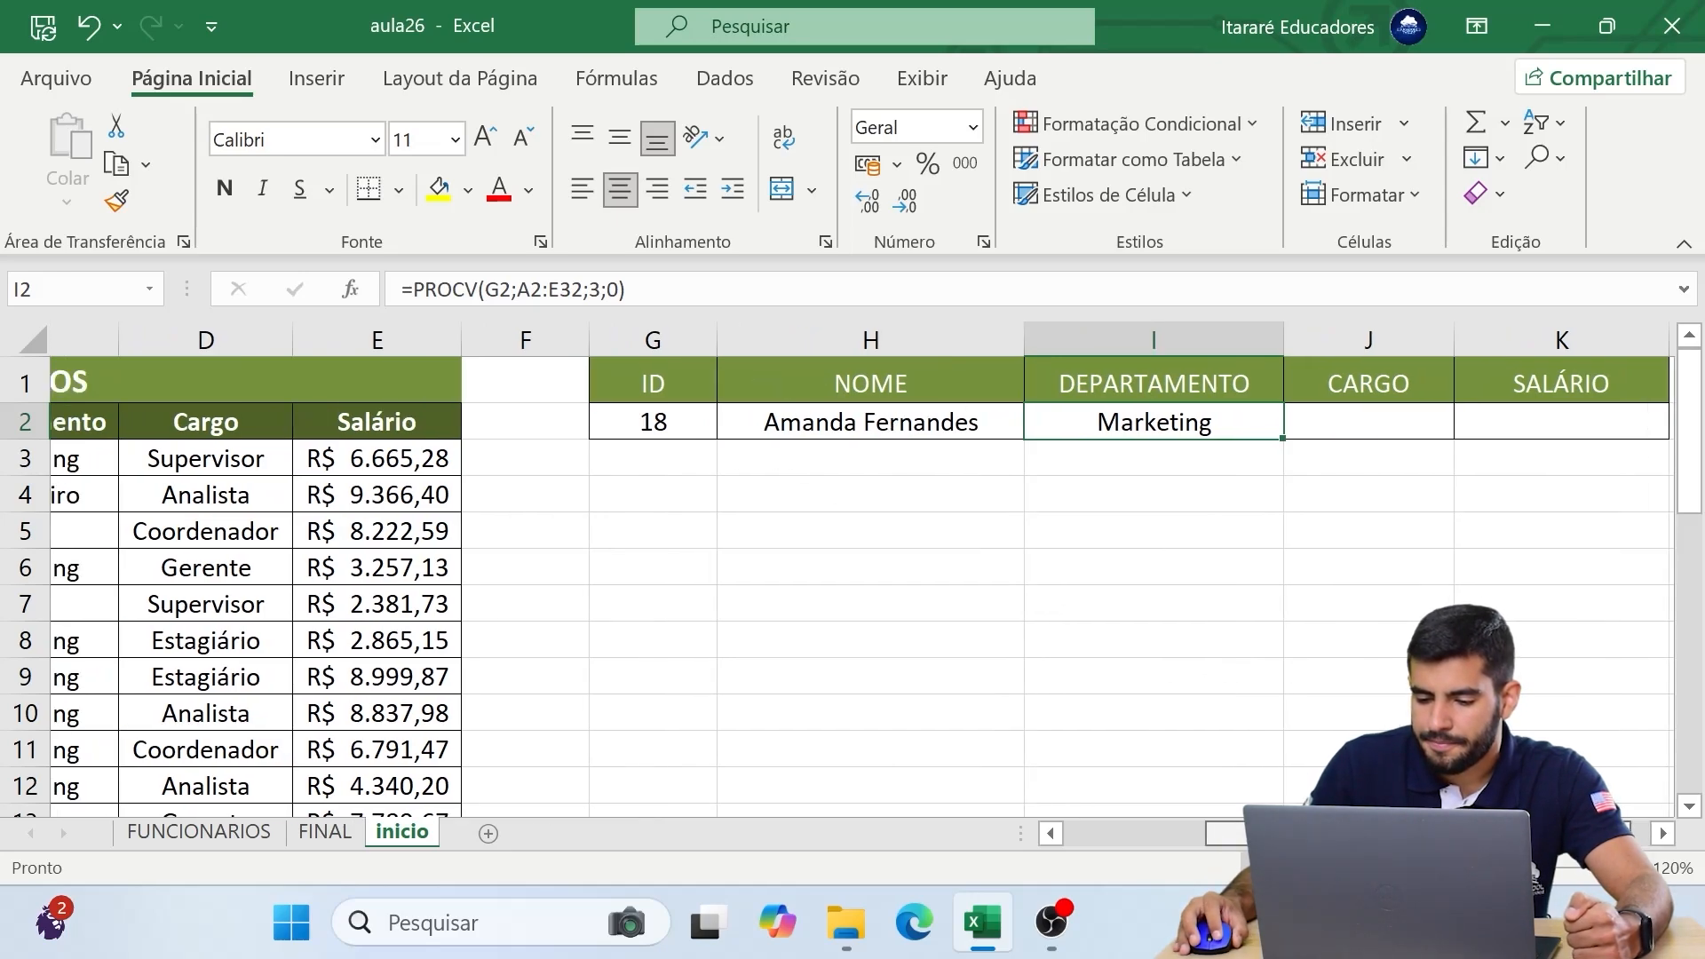
scroll(1336, 452, right, 3)
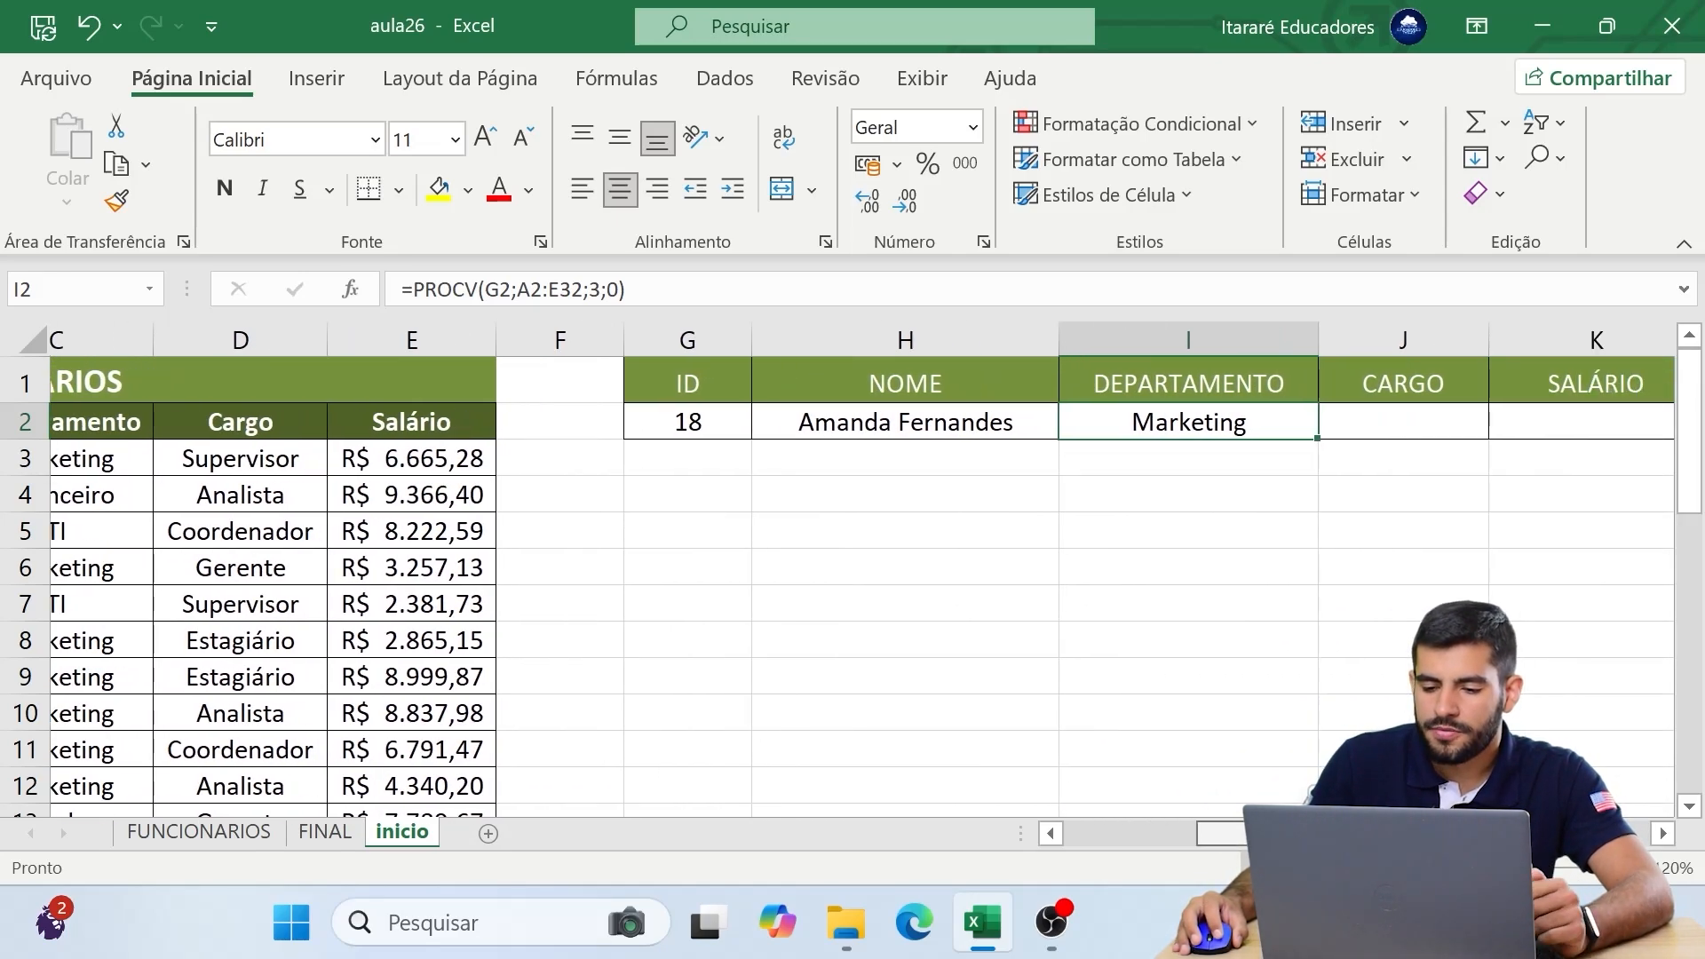
click(1339, 421)
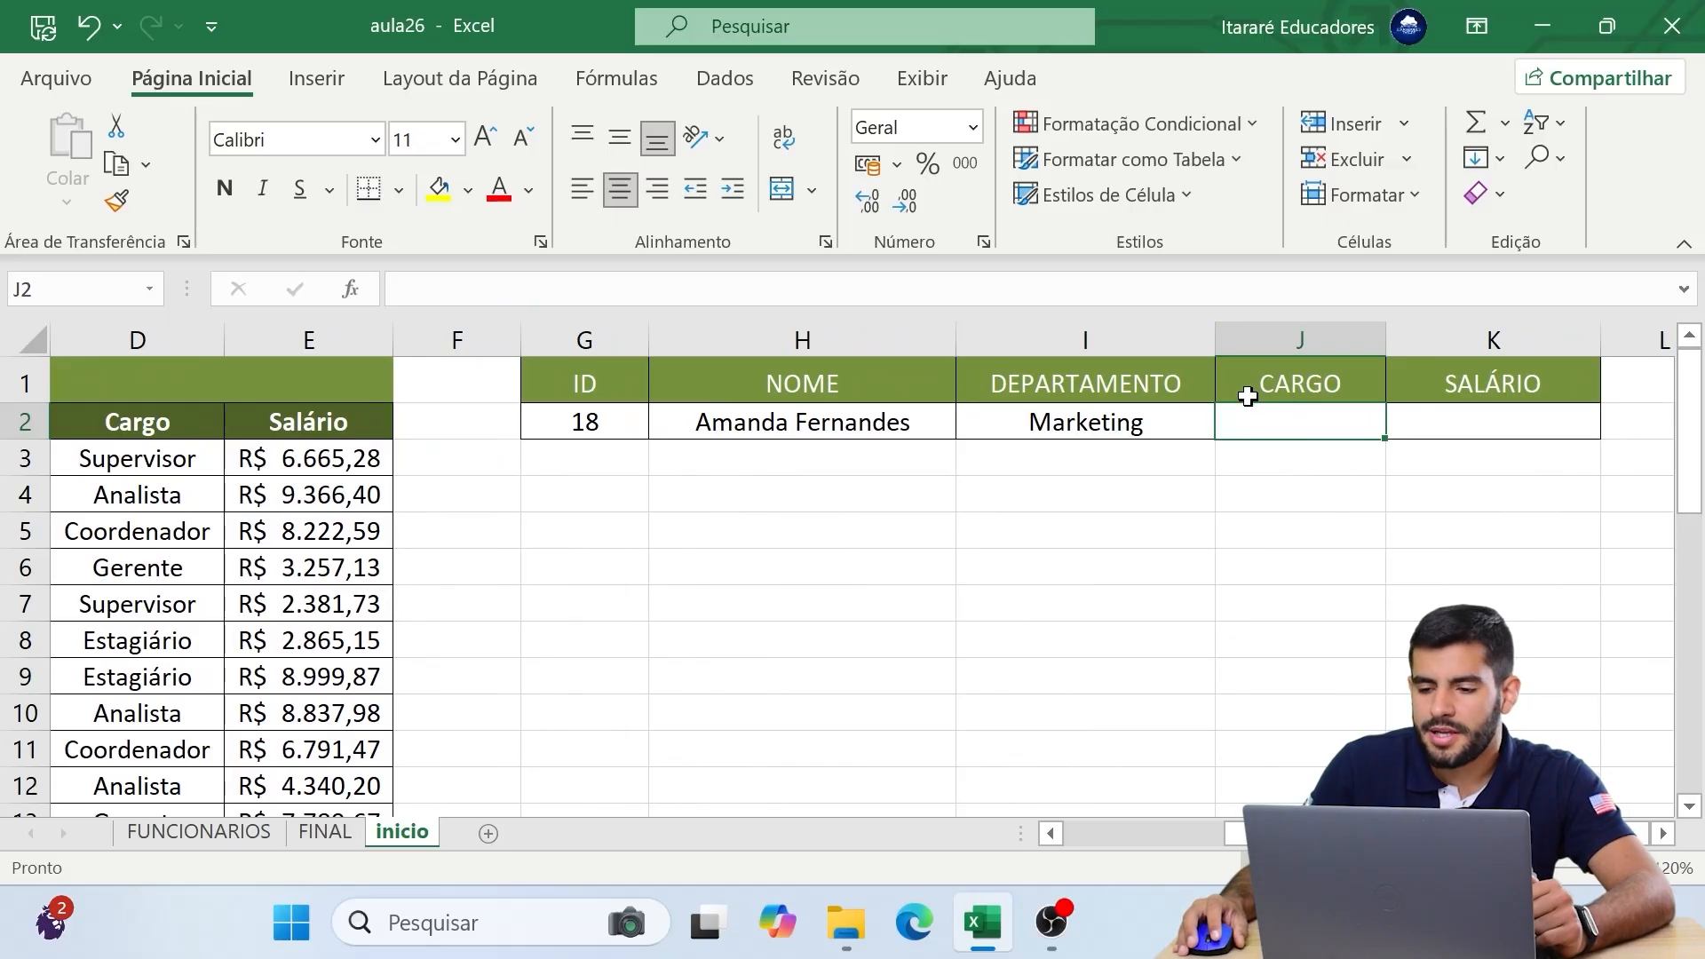
drag(1294, 833, 1110, 806)
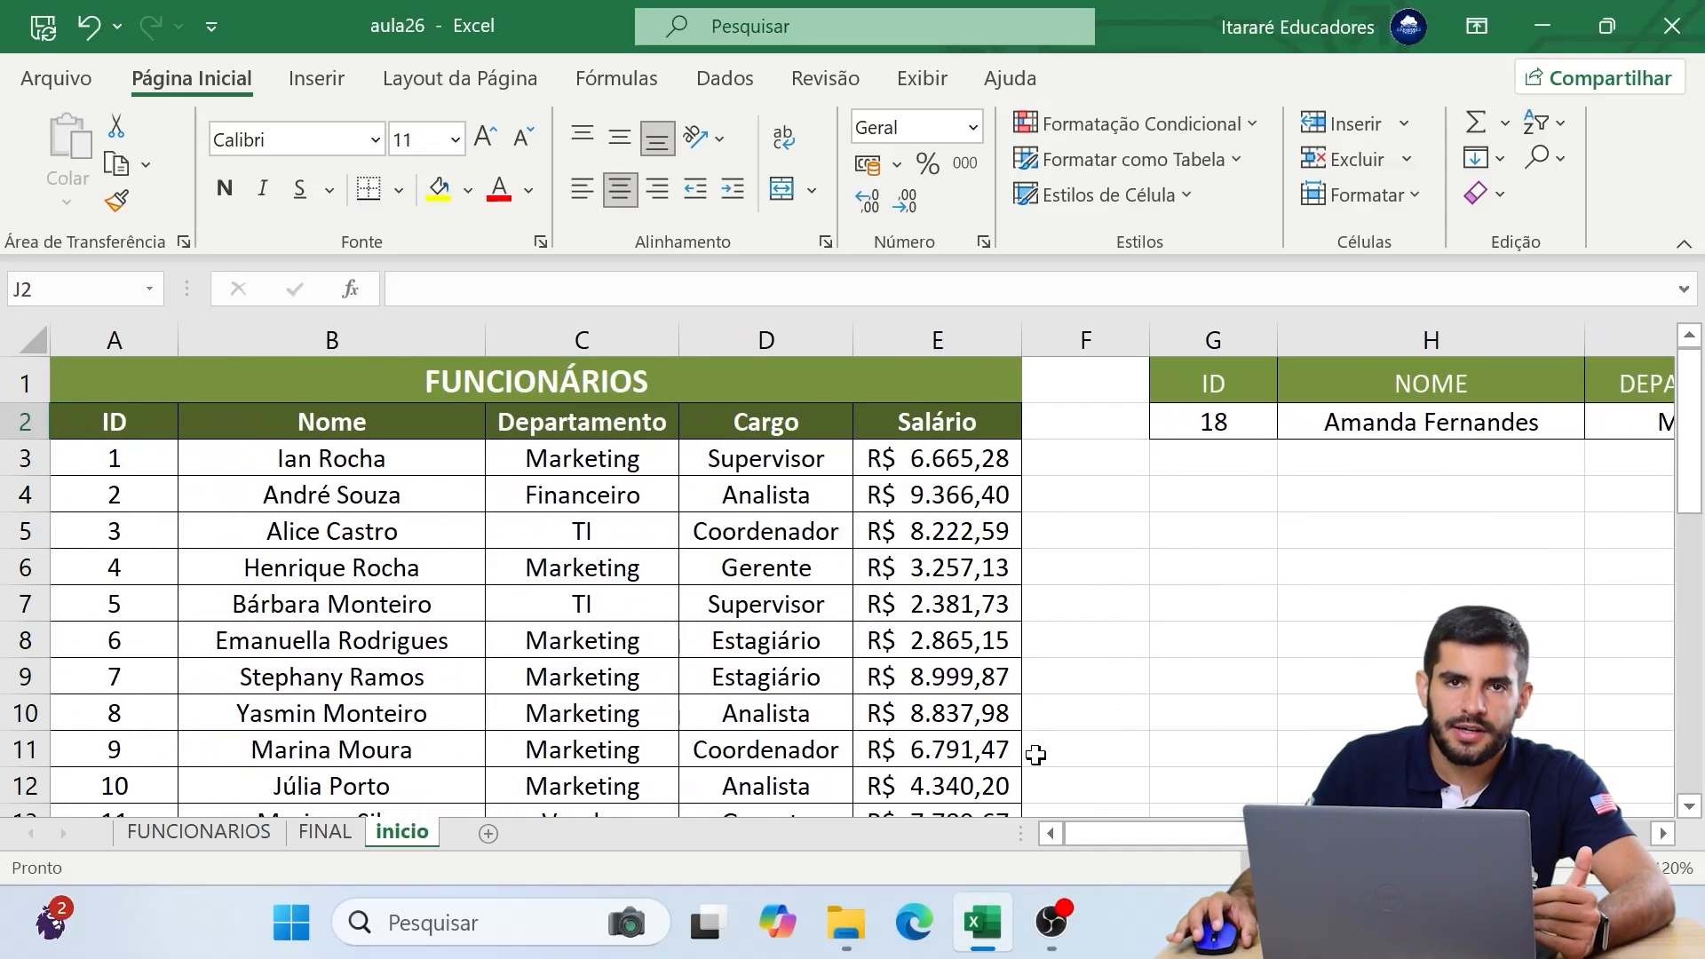
drag(751, 417, 737, 621)
click(666, 609)
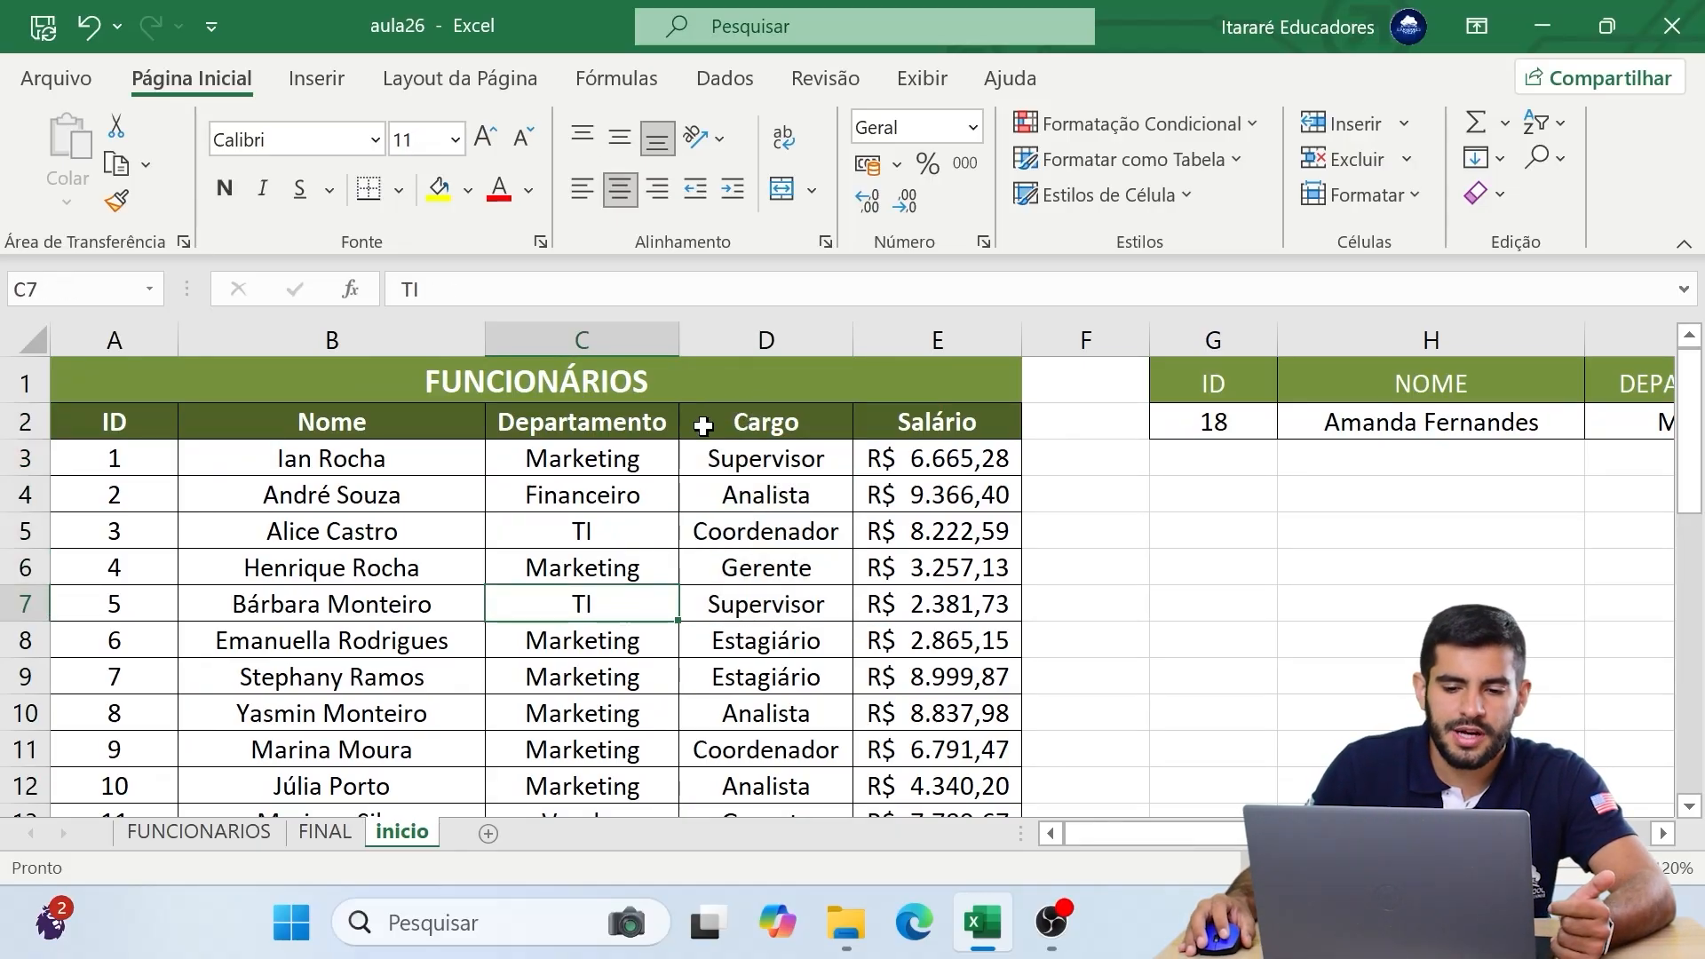
drag(759, 421, 790, 721)
drag(937, 425, 947, 699)
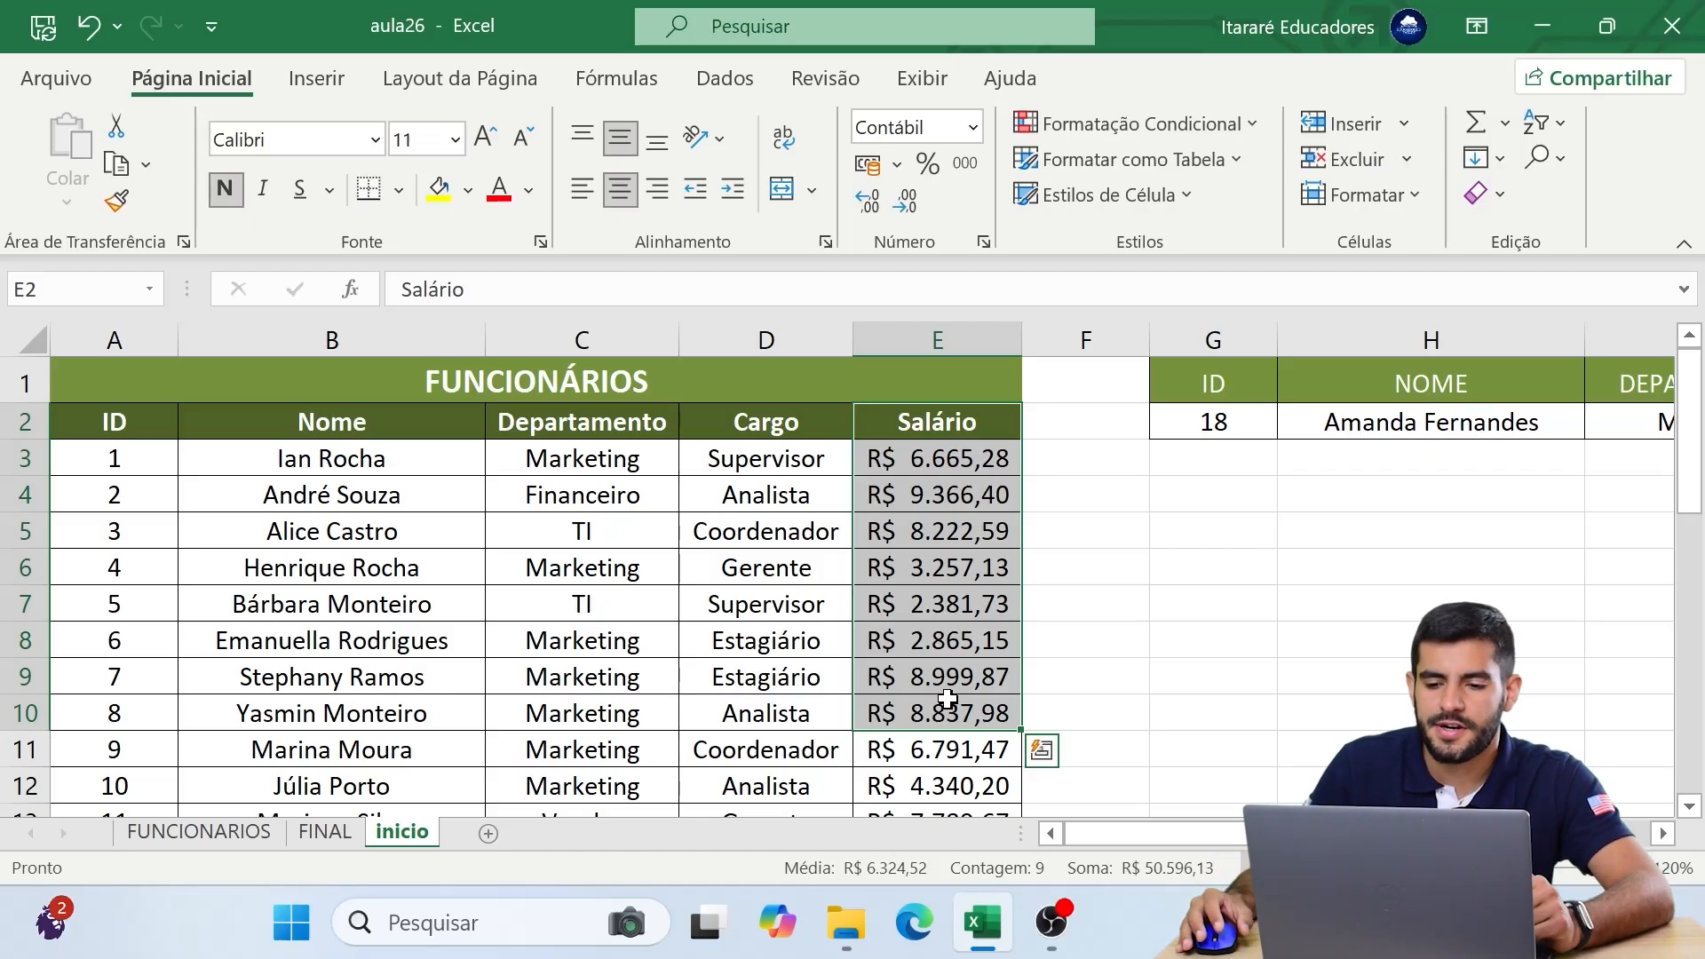
drag(1137, 834, 1225, 839)
click(1275, 670)
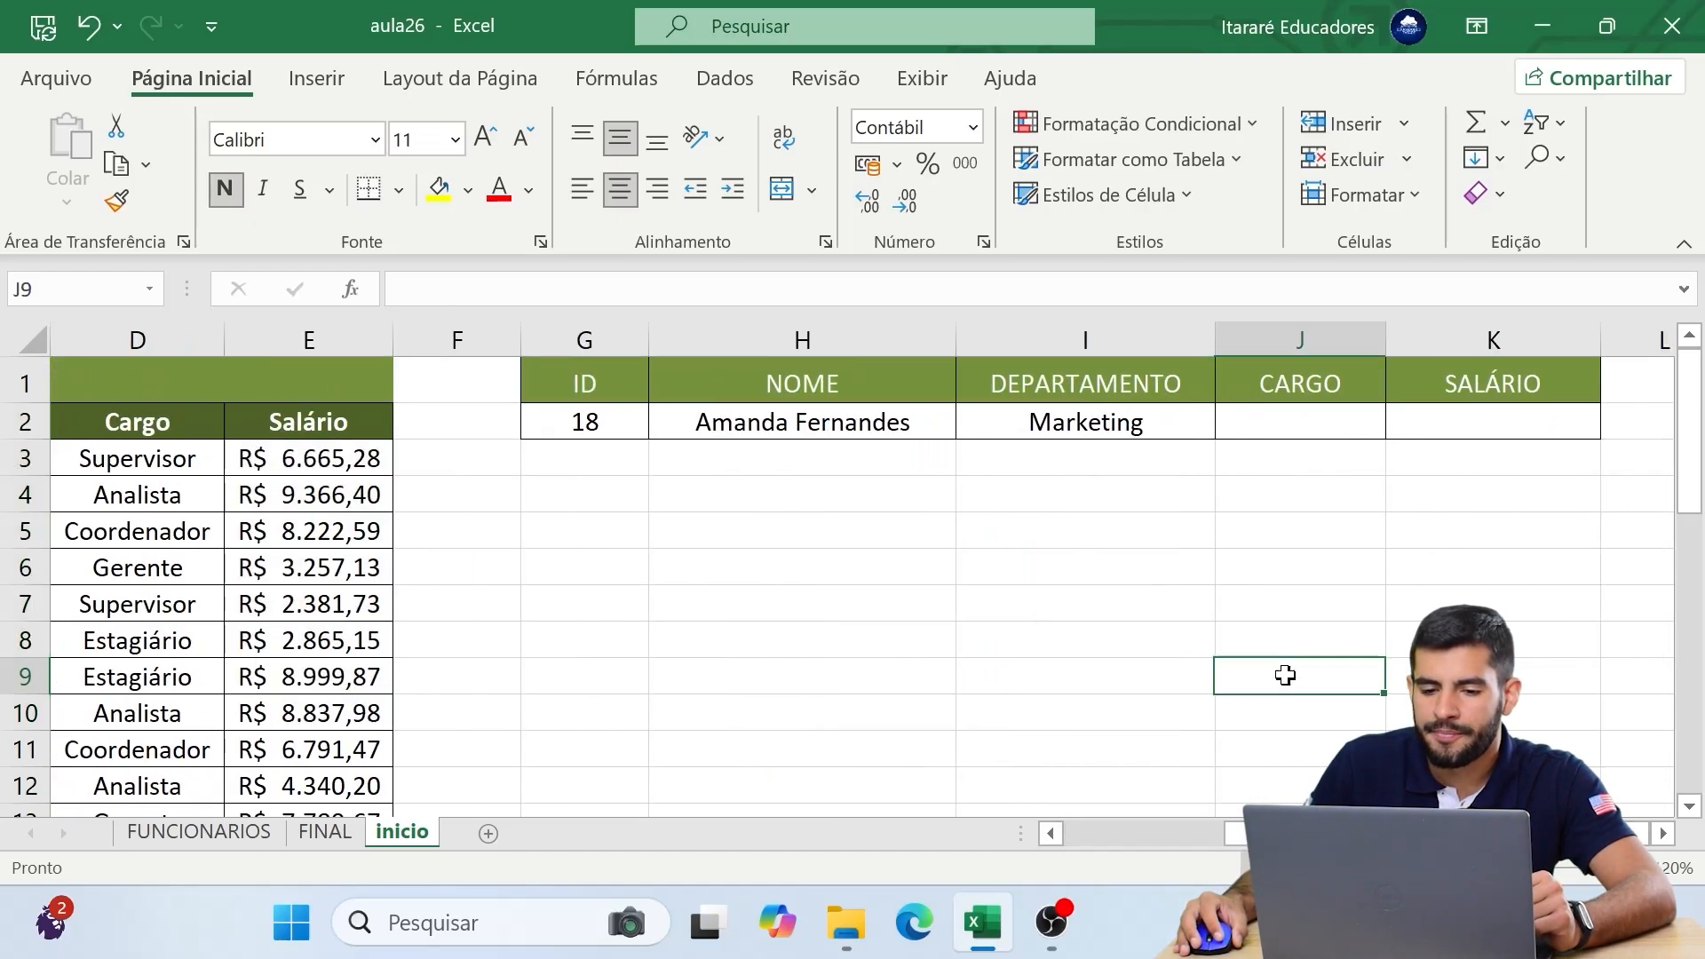